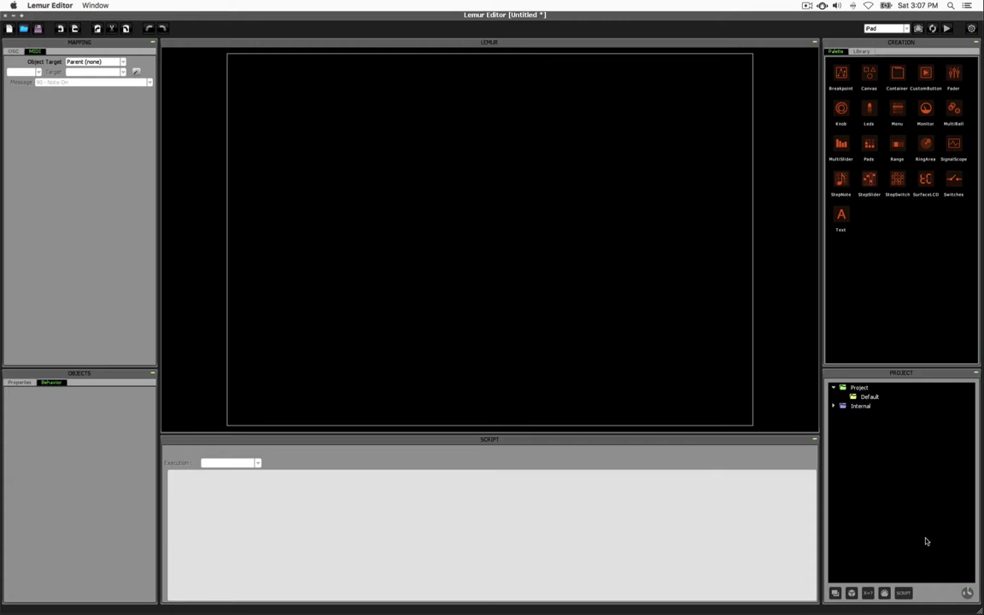
# Step: Switch over to the Lemur downloads page in Safari, then return to the Lemur Editor project
pyautogui.hotkey('ctrl', 'Left')
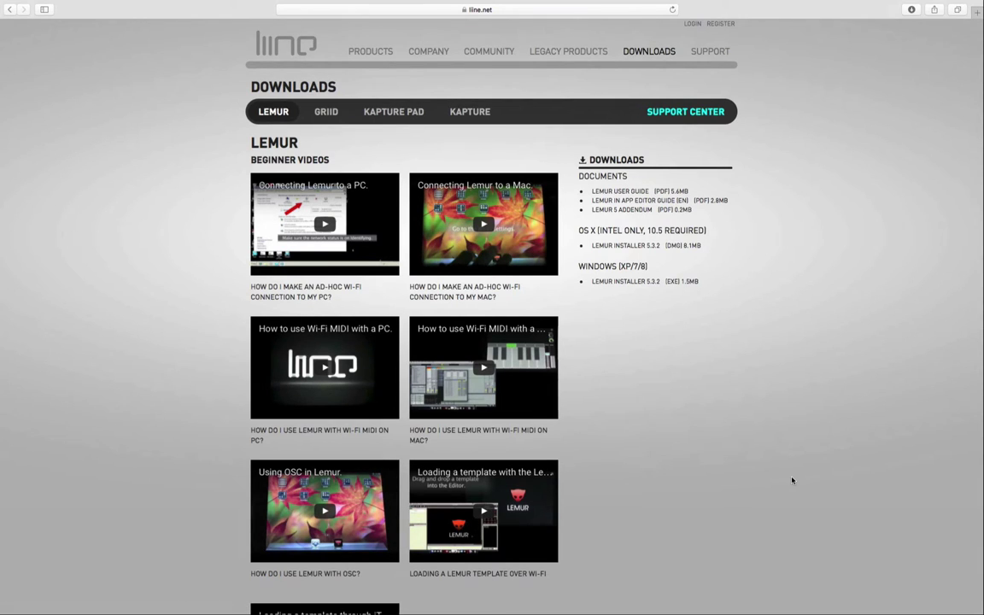
pyautogui.hotkey('ctrl', 'Right')
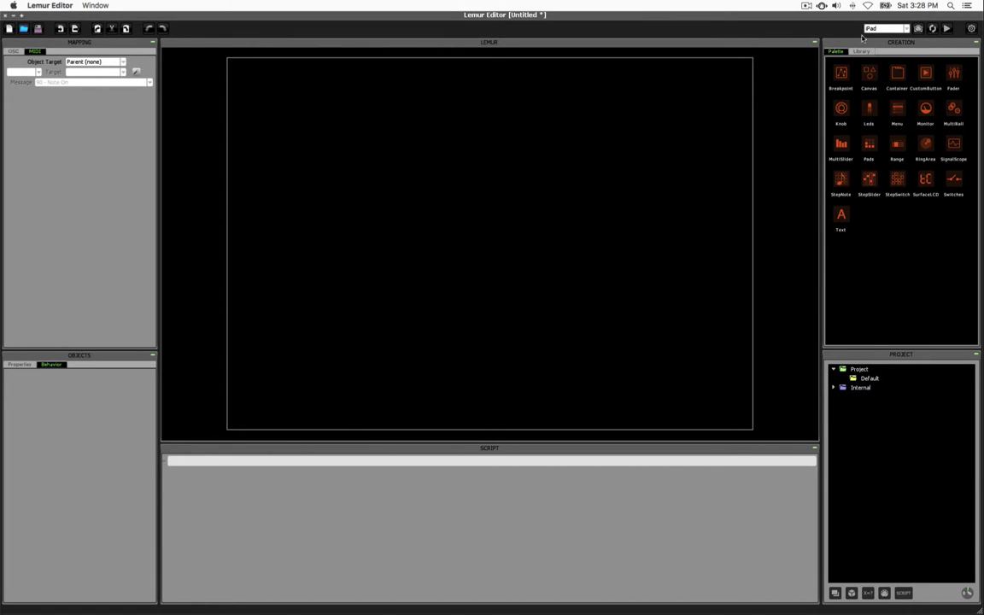
pyautogui.click(907, 30)
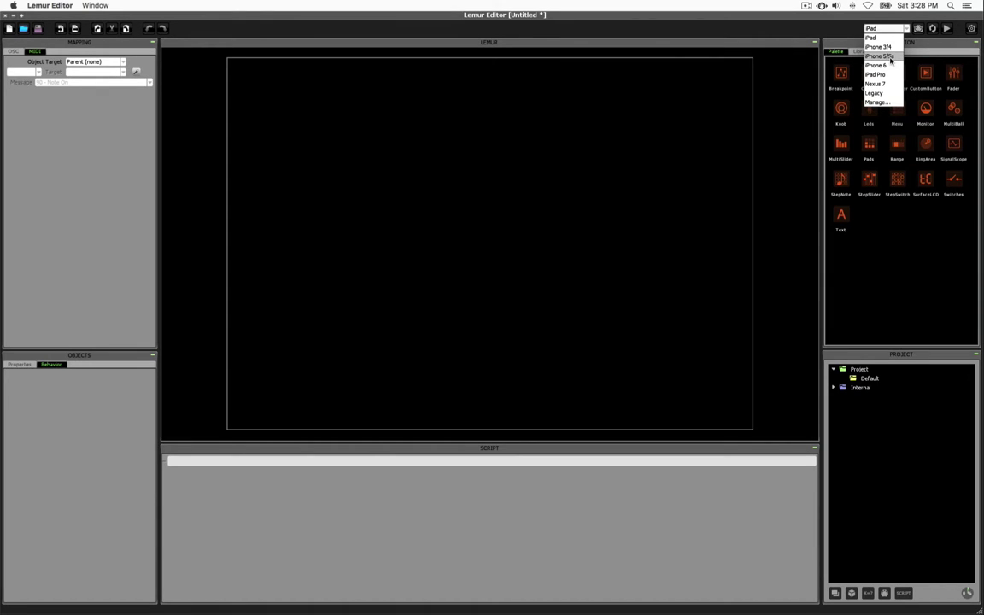
pyautogui.click(890, 56)
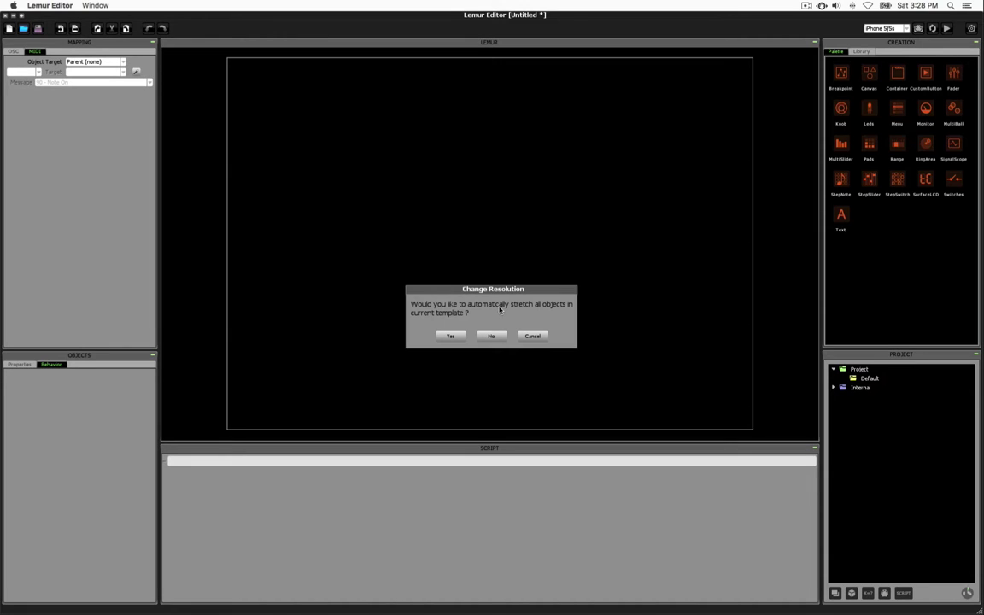
pyautogui.click(459, 340)
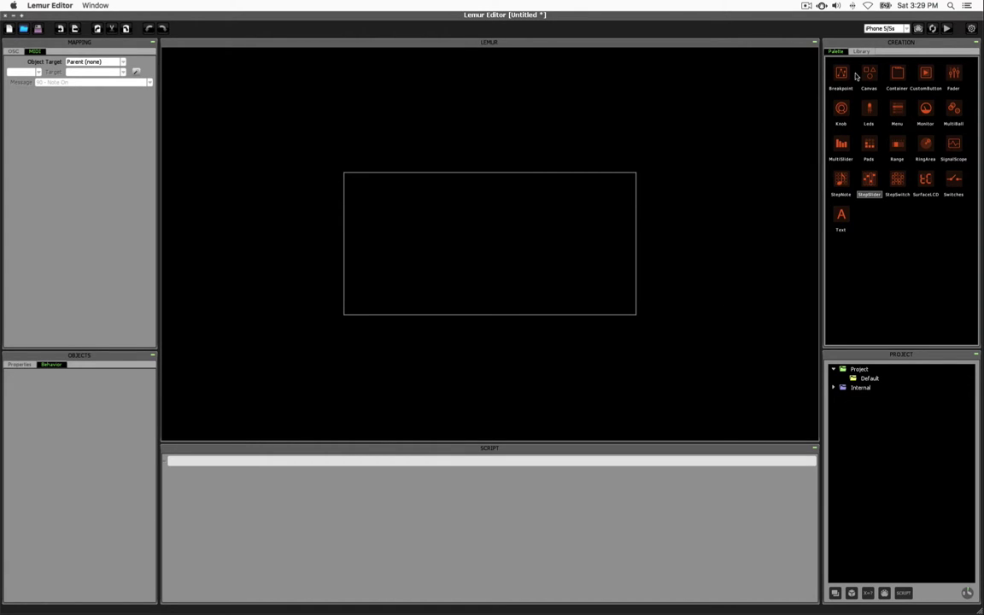
pyautogui.click(906, 29)
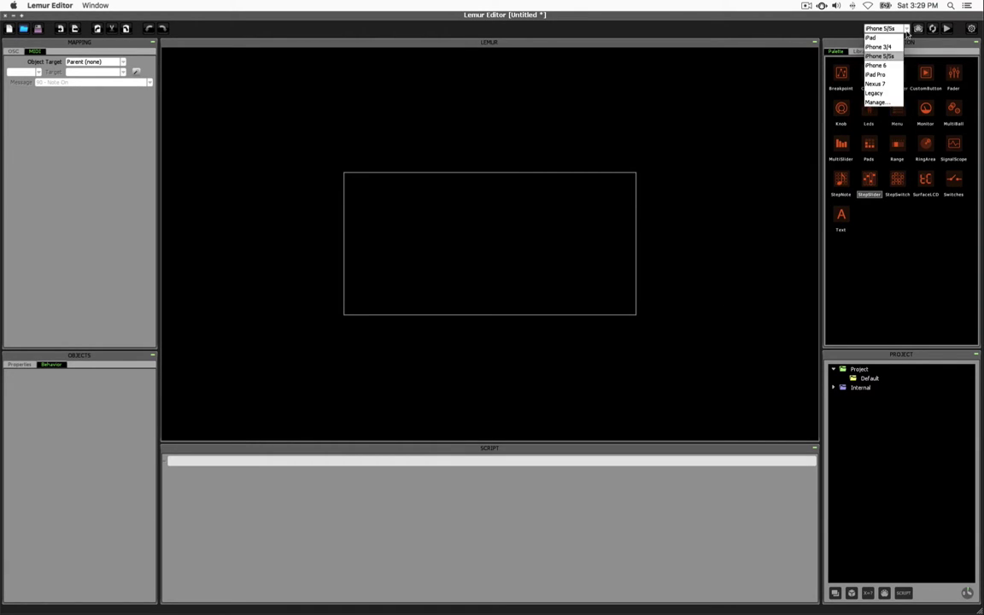
pyautogui.click(880, 75)
pyautogui.click(453, 338)
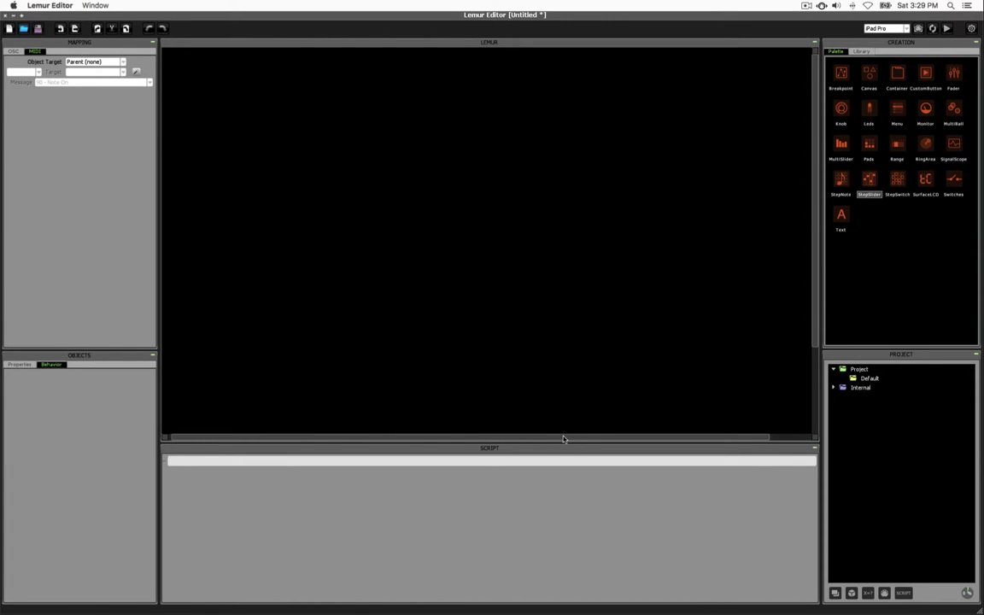
pyautogui.moveTo(565, 440); pyautogui.dragTo(626, 428)
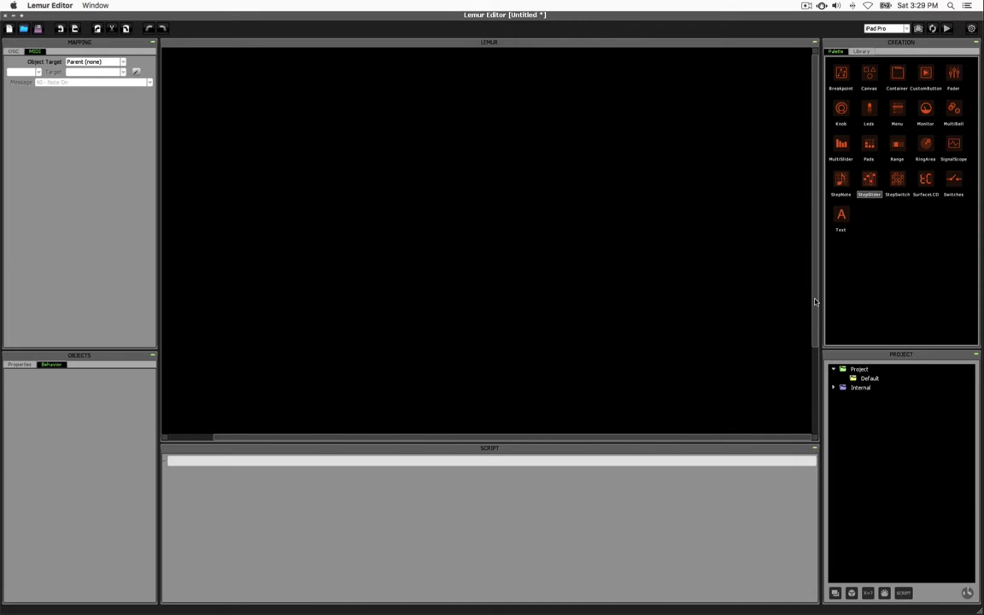
pyautogui.moveTo(817, 186); pyautogui.dragTo(794, 307)
pyautogui.moveTo(510, 440); pyautogui.dragTo(376, 441)
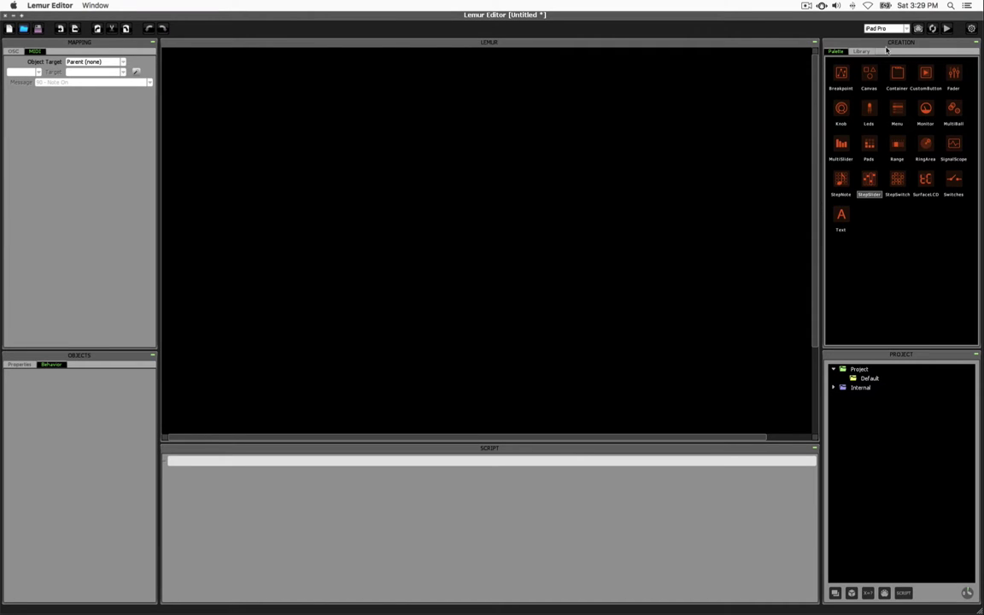
pyautogui.click(905, 29)
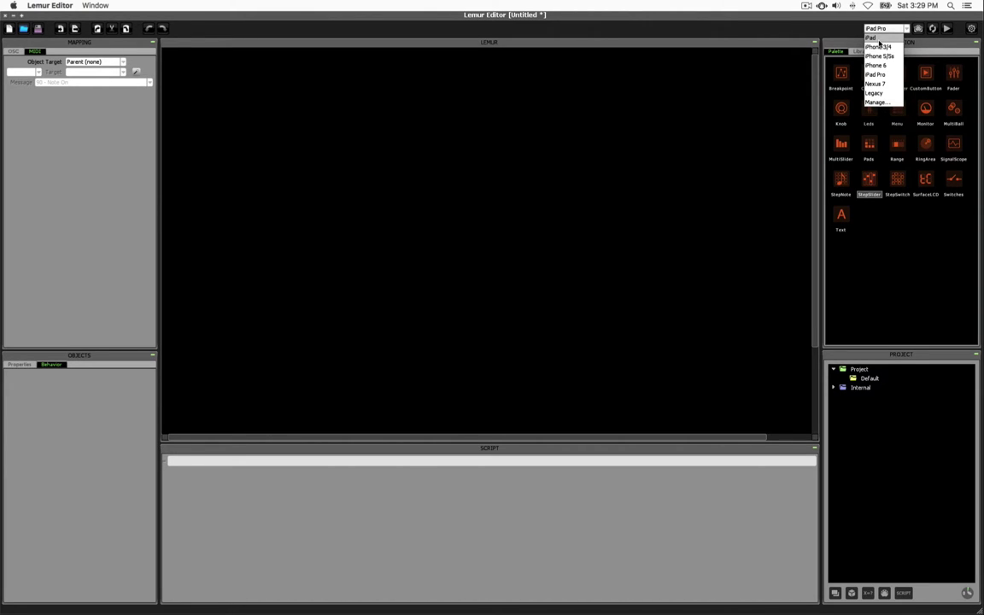
pyautogui.click(871, 39)
pyautogui.click(456, 339)
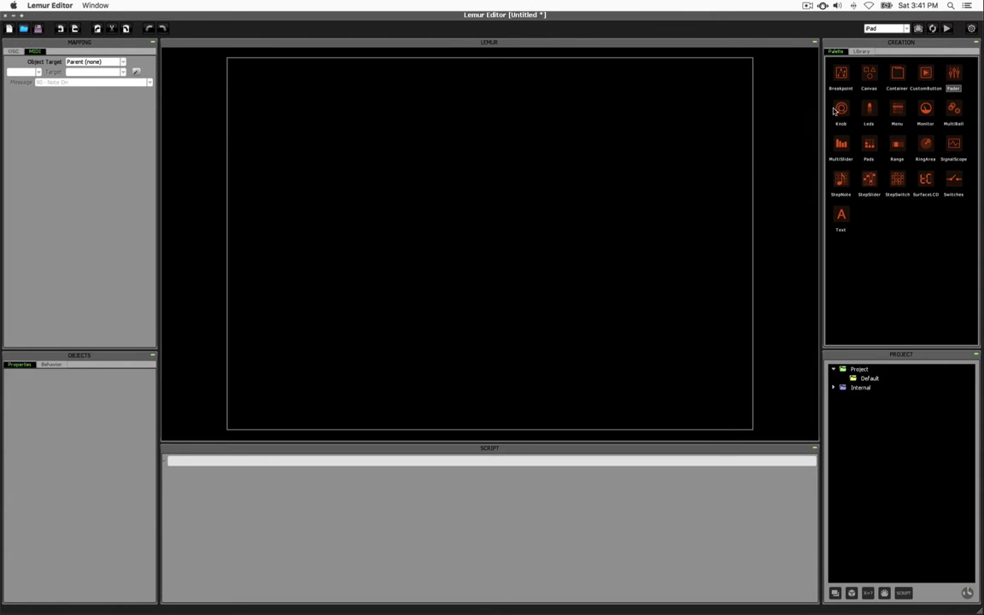
# Step: Place a Knob near the template centre and a Fader to its right
pyautogui.moveTo(836, 110); pyautogui.dragTo(415, 213)
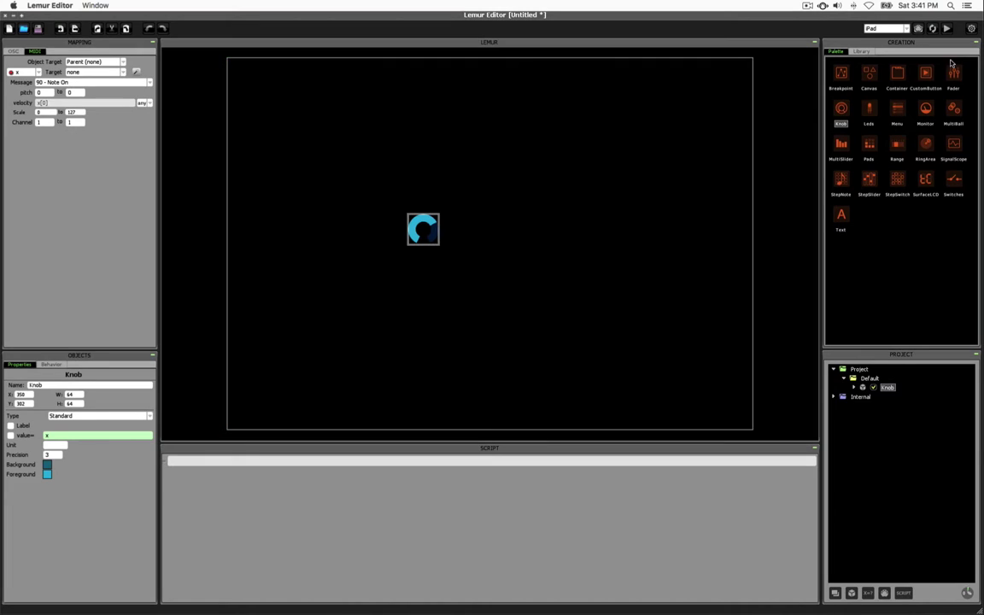
pyautogui.moveTo(955, 73); pyautogui.dragTo(563, 207)
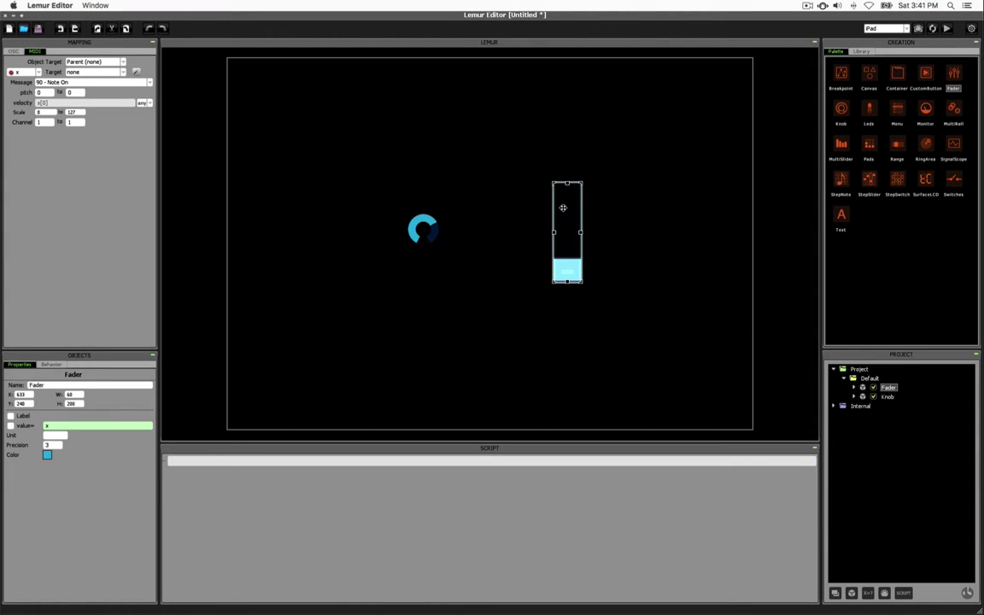
pyautogui.click(523, 210)
# Step: Rename the fader to 'Volume' in the Properties Name field
pyautogui.click(50, 365)
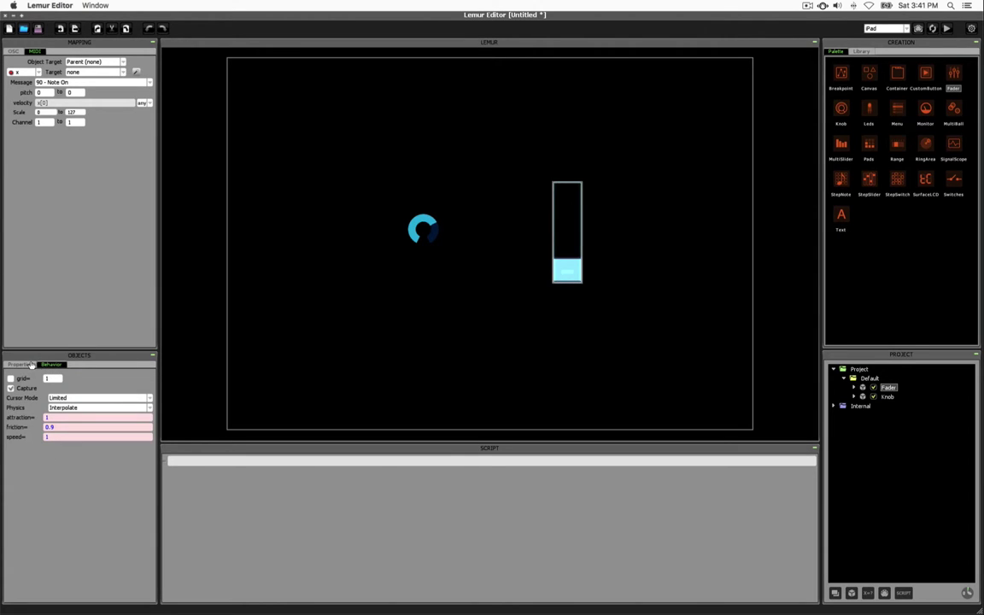
pyautogui.click(20, 364)
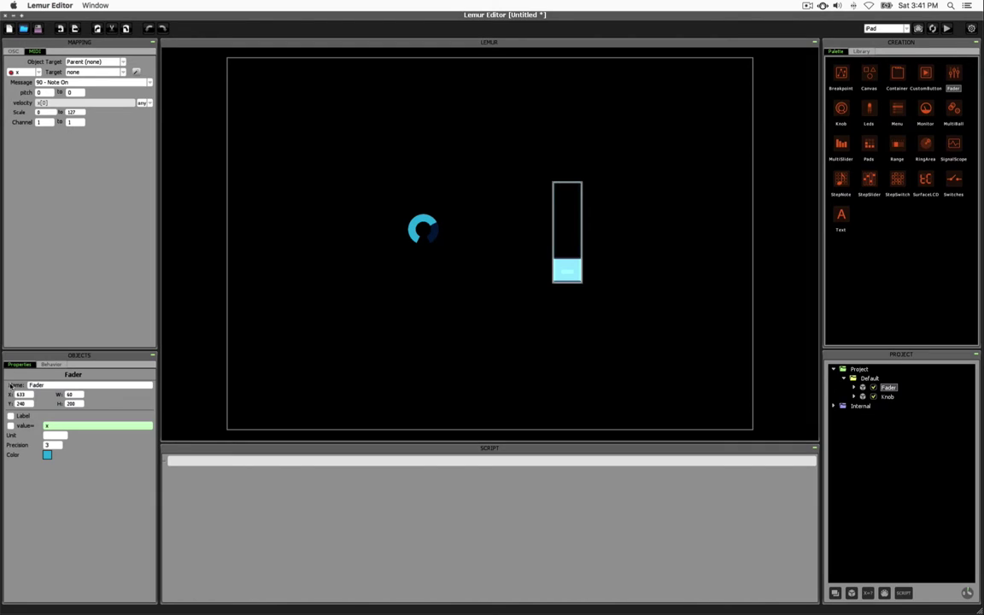
pyautogui.click(27, 385)
pyautogui.click(62, 389)
pyautogui.click(24, 386)
pyautogui.write('Volume')
pyautogui.click(430, 298)
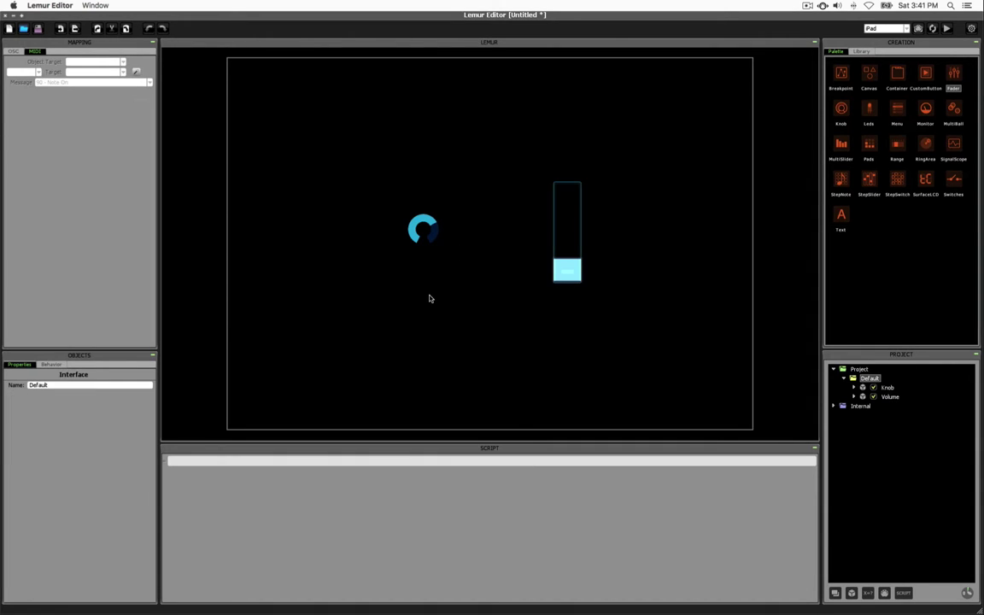
pyautogui.click(560, 244)
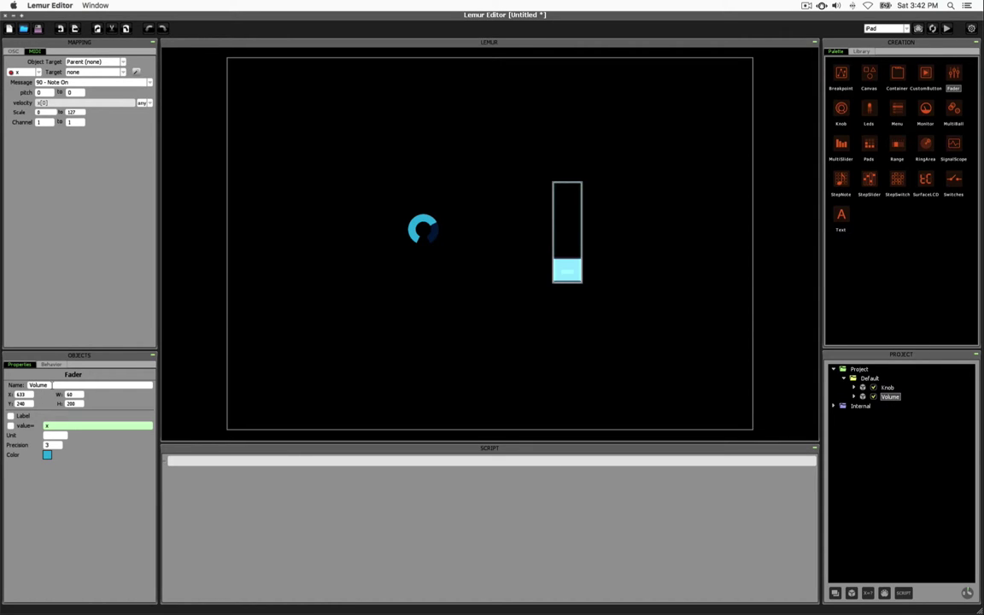
# Step: Rename the knob to 'FilterCutoff' in the Properties Name field
pyautogui.click(424, 226)
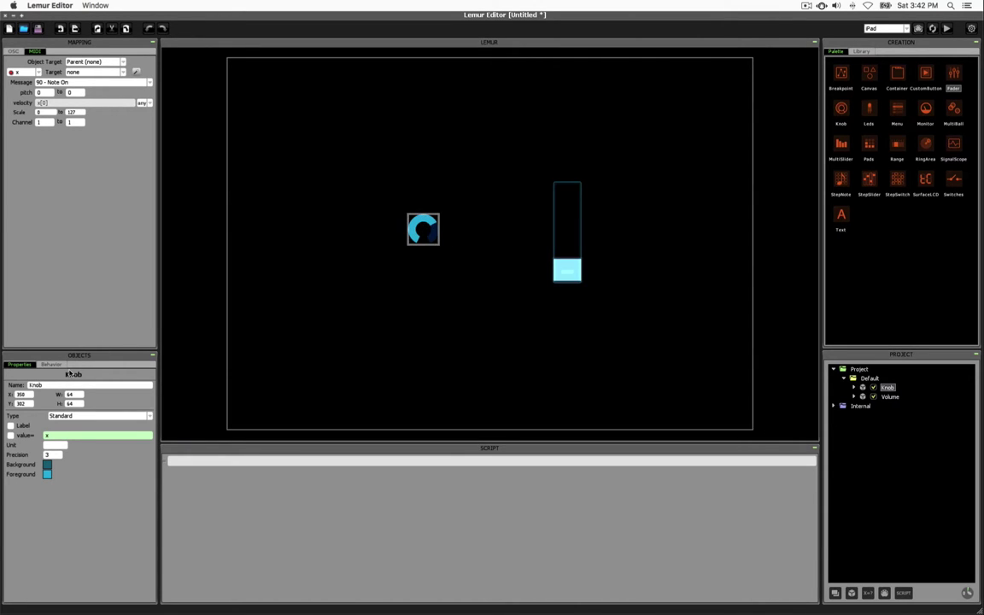
pyautogui.click(38, 386)
pyautogui.press('super+a')
pyautogui.write('Filter Cutoff')
pyautogui.click(394, 356)
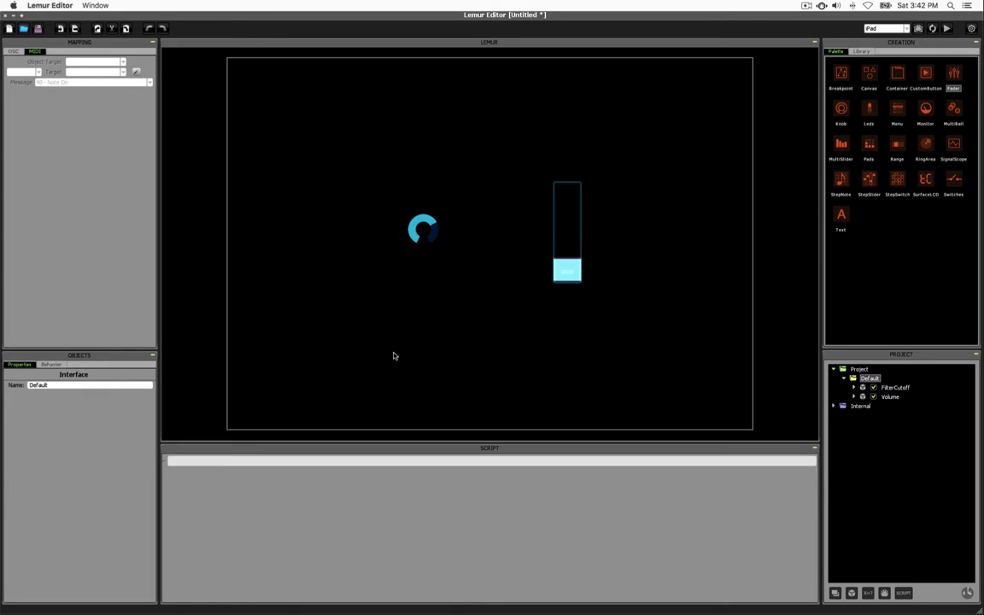
# Step: Select the FilterCutoff knob and the Volume fader in turn in the Project tree
pyautogui.click(894, 388)
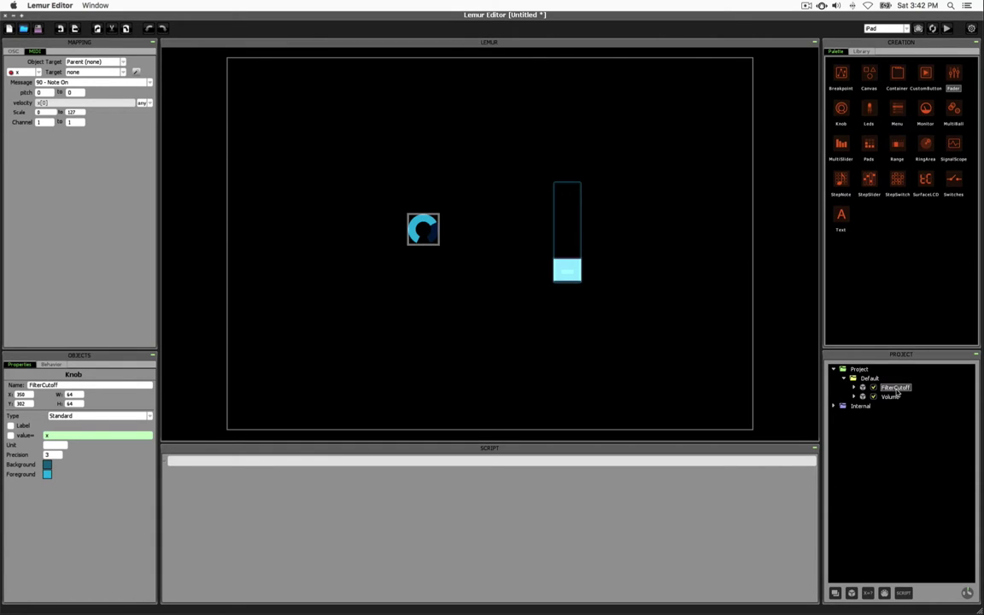
pyautogui.click(891, 396)
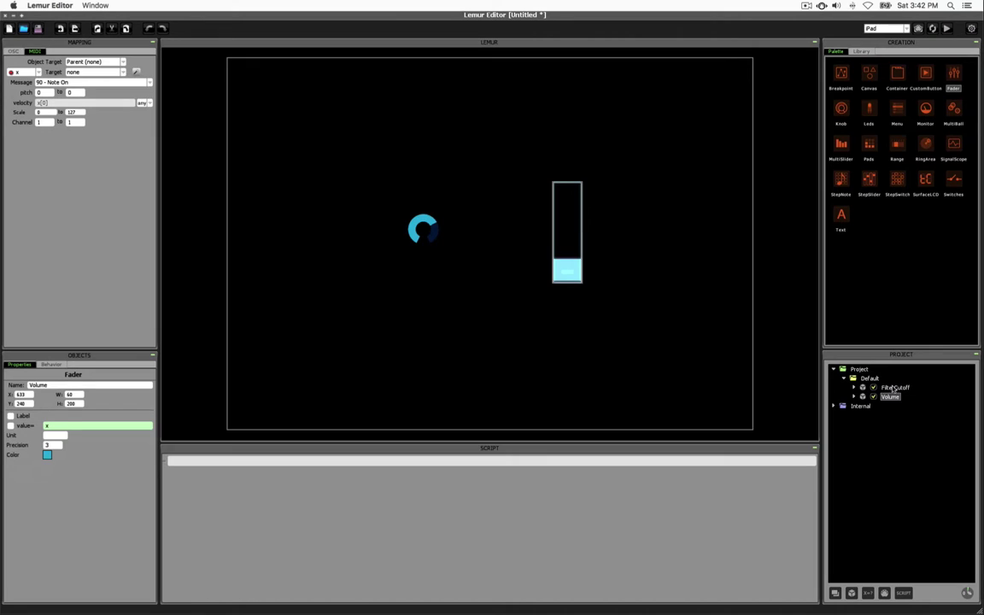
pyautogui.click(894, 388)
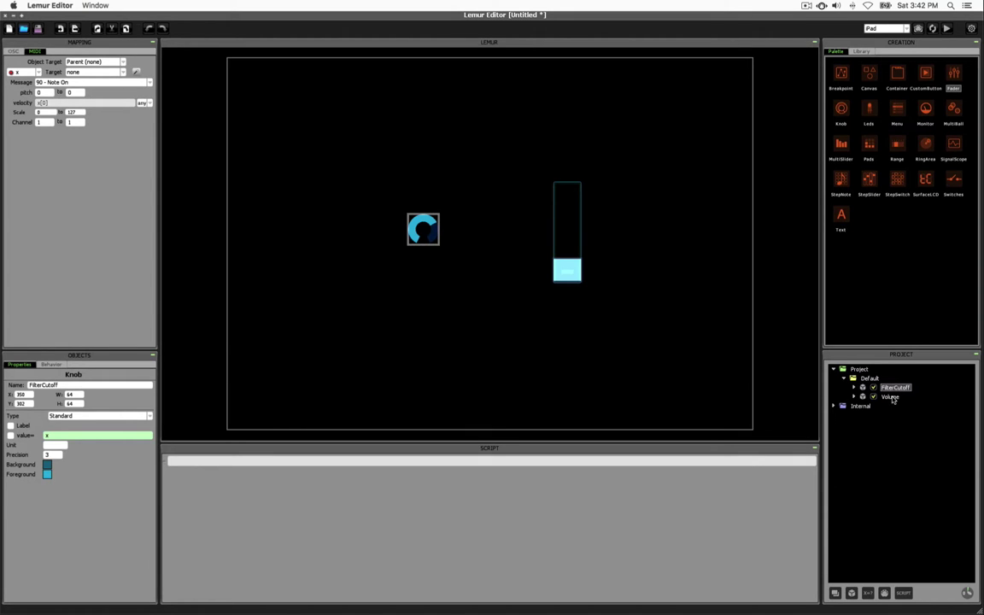
pyautogui.click(890, 397)
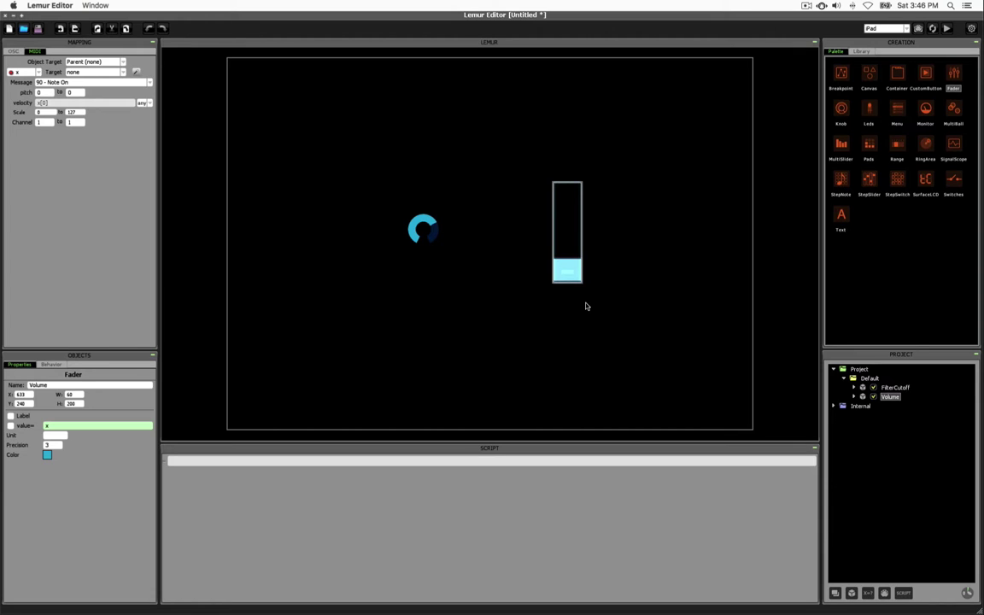
# Step: Connect the editor to the iPad-Mini(Wifi) device and turn on syncing
pyautogui.click(947, 29)
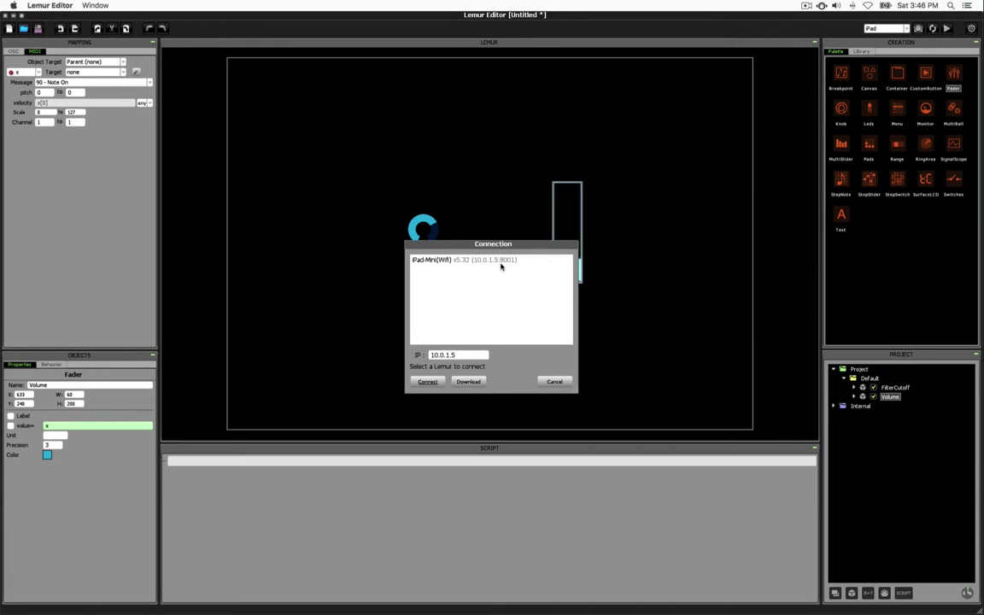
pyautogui.click(472, 260)
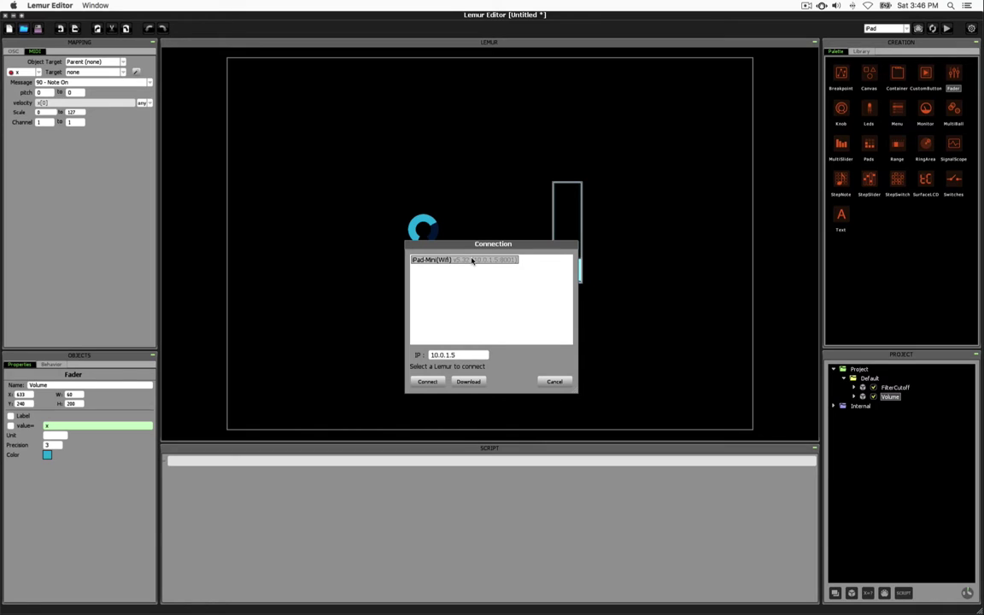
pyautogui.click(427, 382)
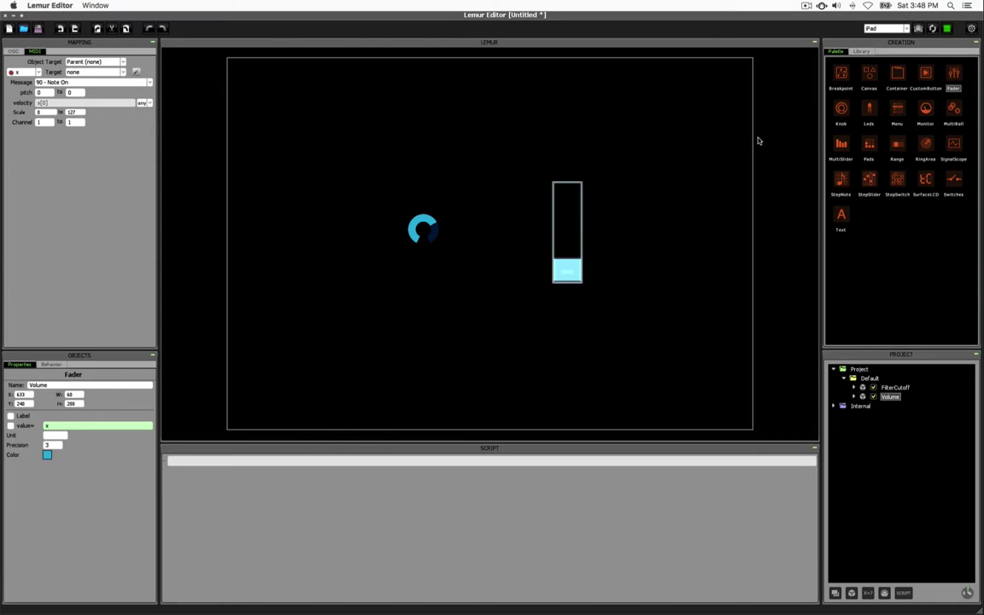
pyautogui.click(933, 29)
pyautogui.click(418, 344)
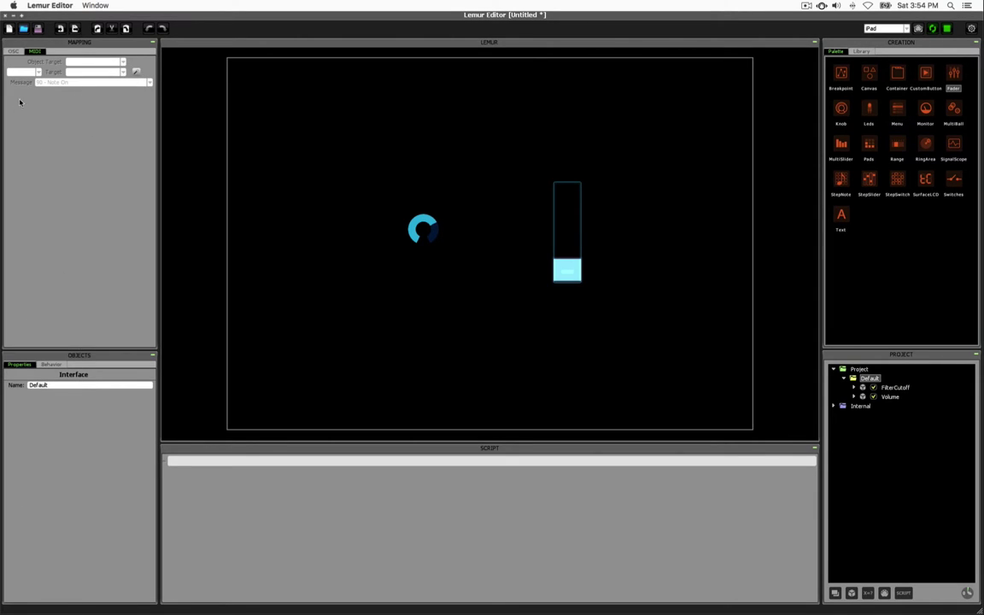
# Step: Rearrange the docked panels and enlarge the Palette so every object type shows
pyautogui.moveTo(63, 45); pyautogui.dragTo(62, 44)
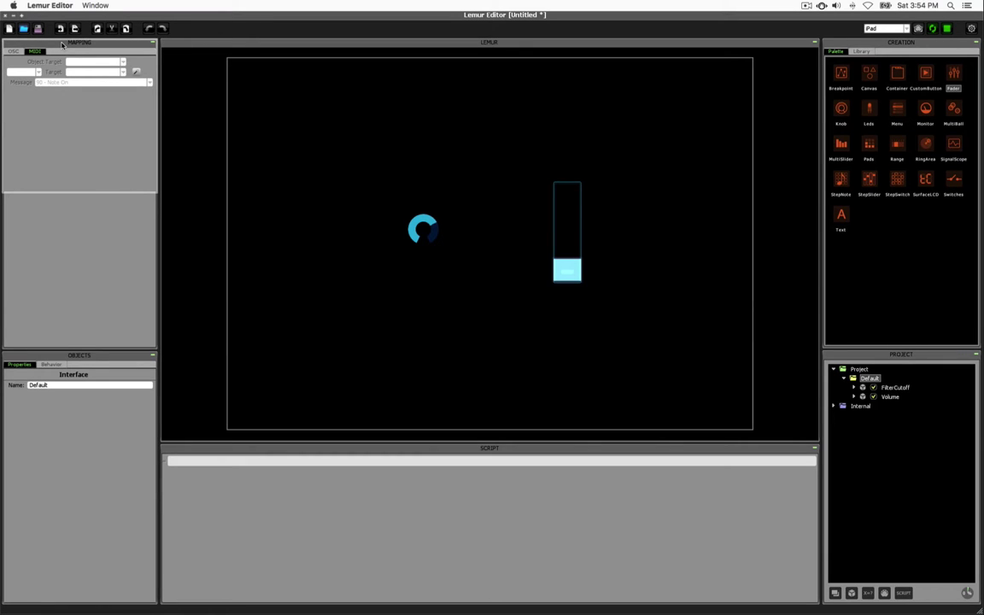
pyautogui.moveTo(62, 44); pyautogui.dragTo(62, 44)
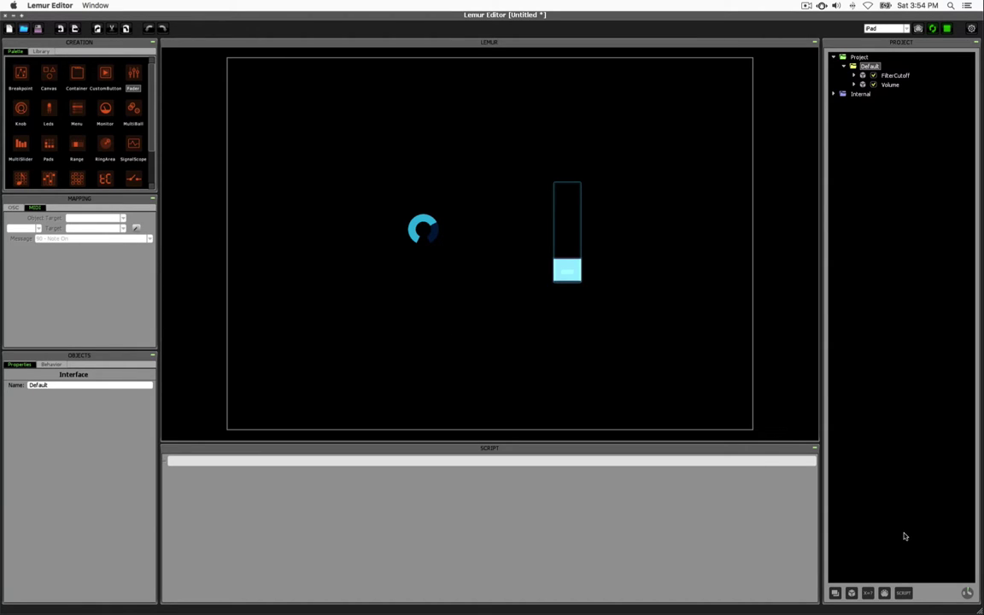
pyautogui.moveTo(910, 585); pyautogui.dragTo(925, 603)
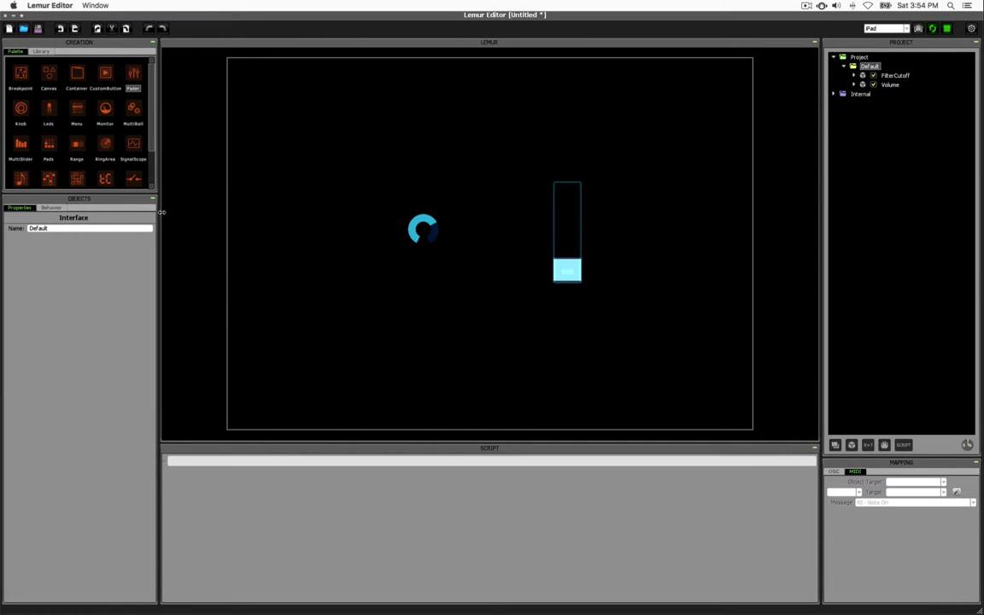
pyautogui.moveTo(108, 198); pyautogui.dragTo(106, 261)
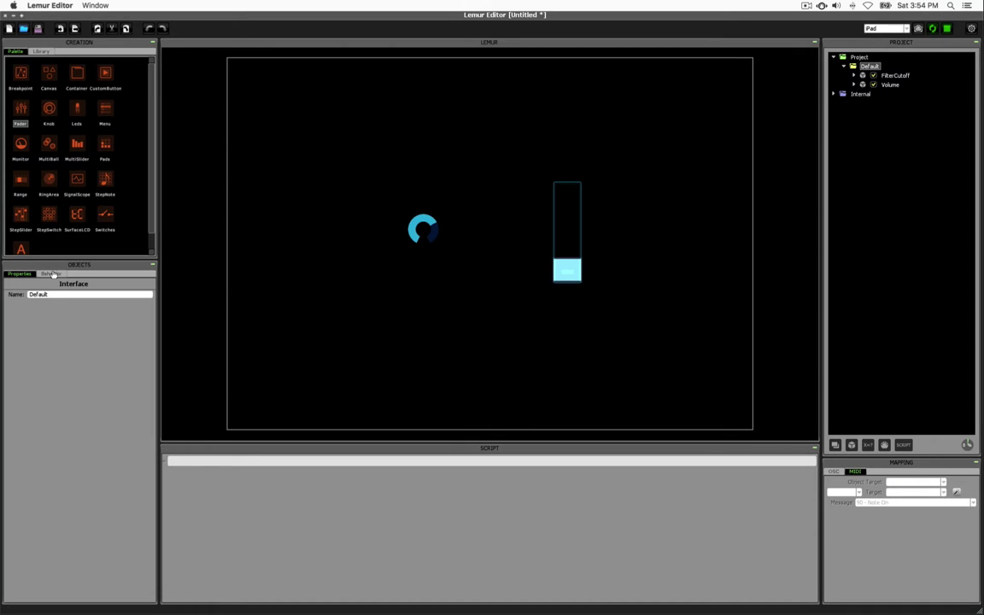
# Step: Split the Behavior settings into their own pane below Properties, then check Library and return to Palette
pyautogui.click(53, 274)
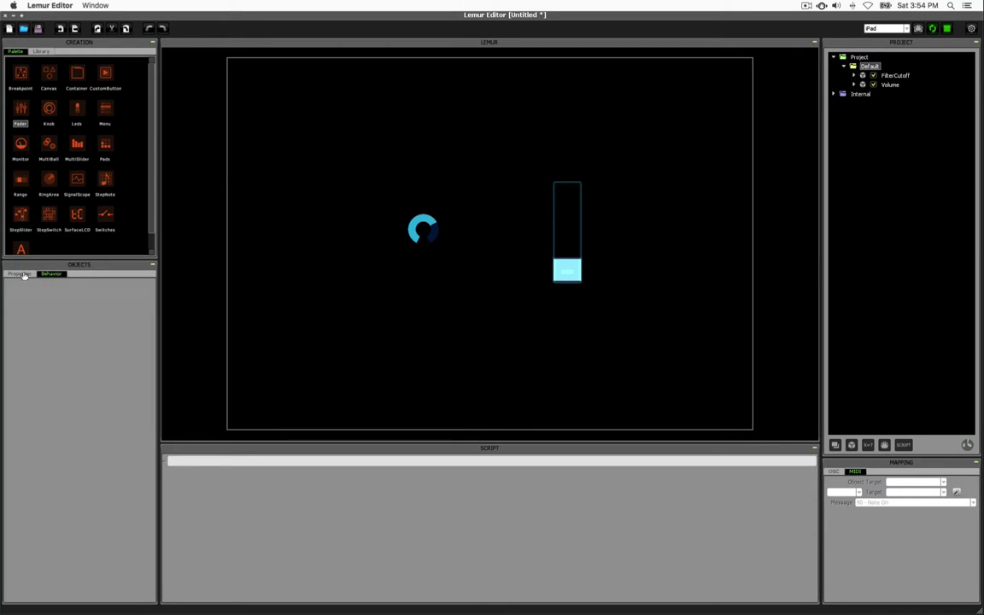
pyautogui.click(25, 274)
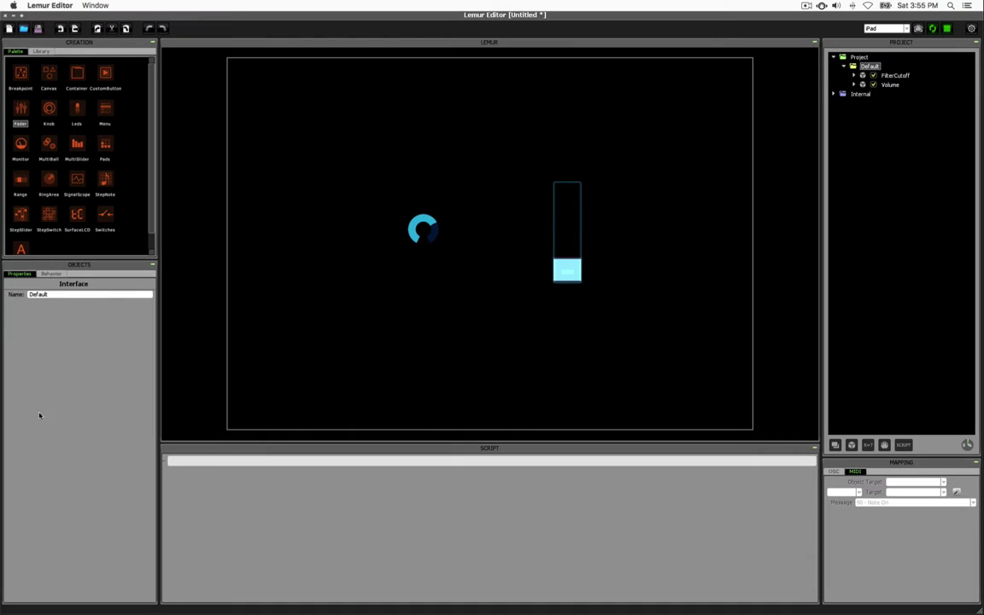
pyautogui.click(50, 273)
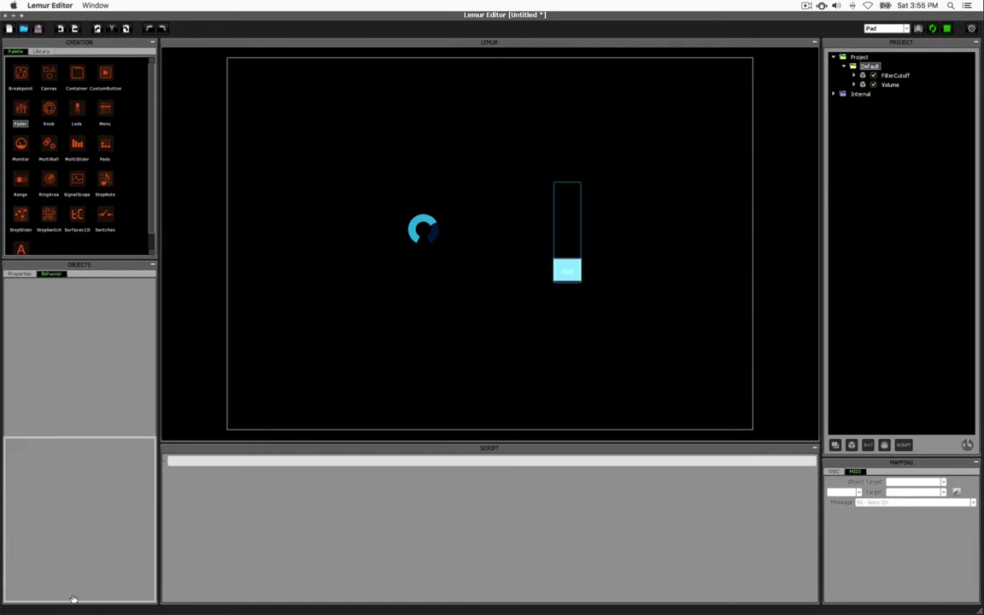
pyautogui.moveTo(74, 599); pyautogui.dragTo(73, 599)
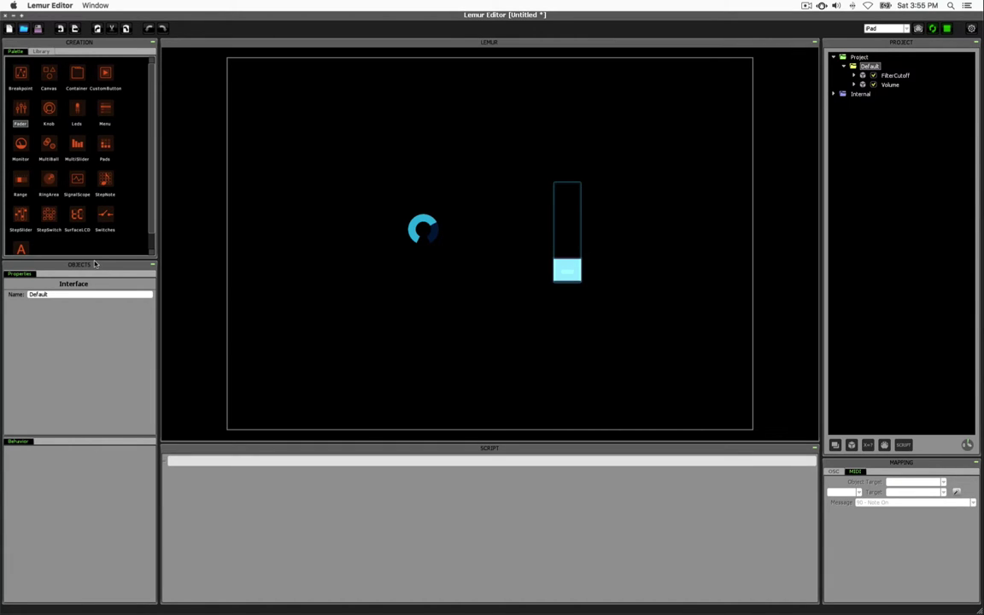
pyautogui.click(39, 50)
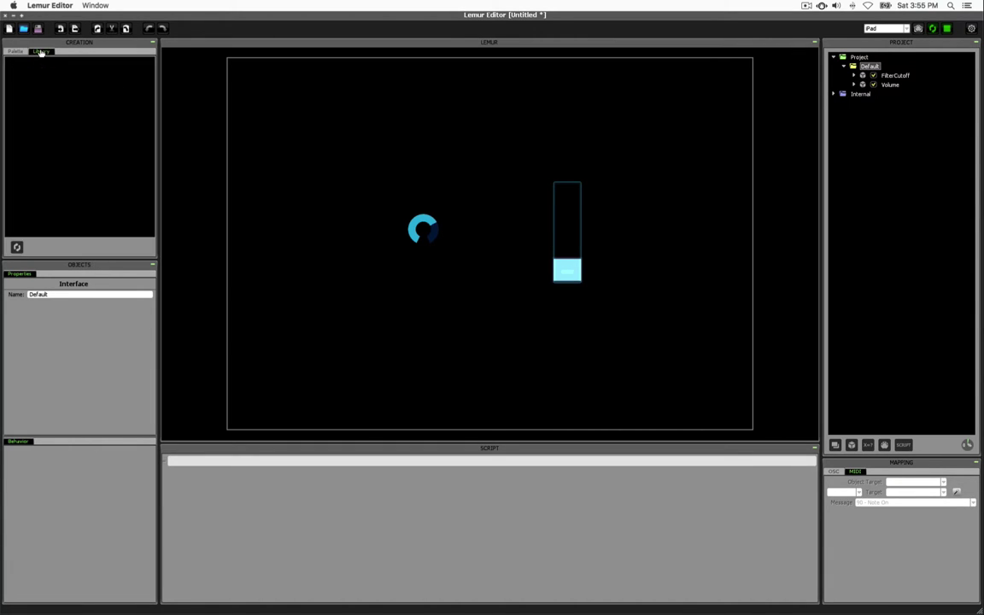
pyautogui.click(15, 53)
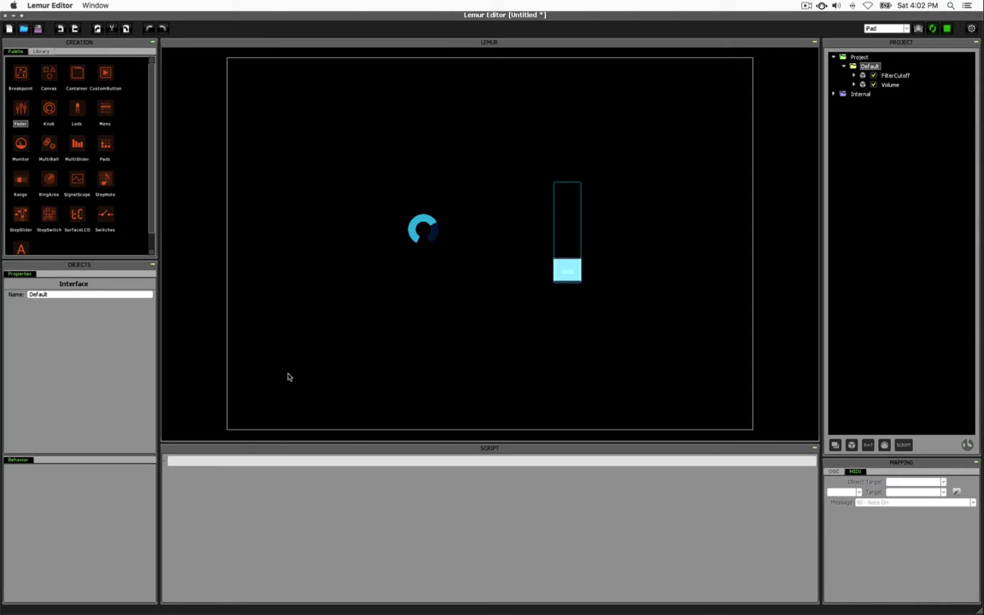
# Step: Enlarge the FilterCutoff knob to 116 by 116
pyautogui.click(413, 226)
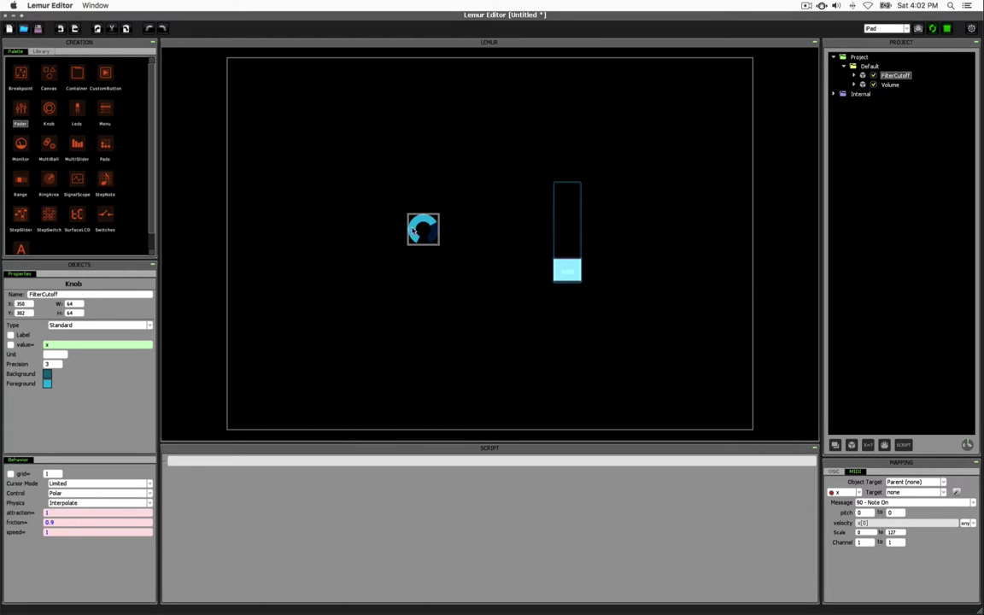
pyautogui.click(438, 243)
pyautogui.moveTo(438, 243); pyautogui.dragTo(465, 273)
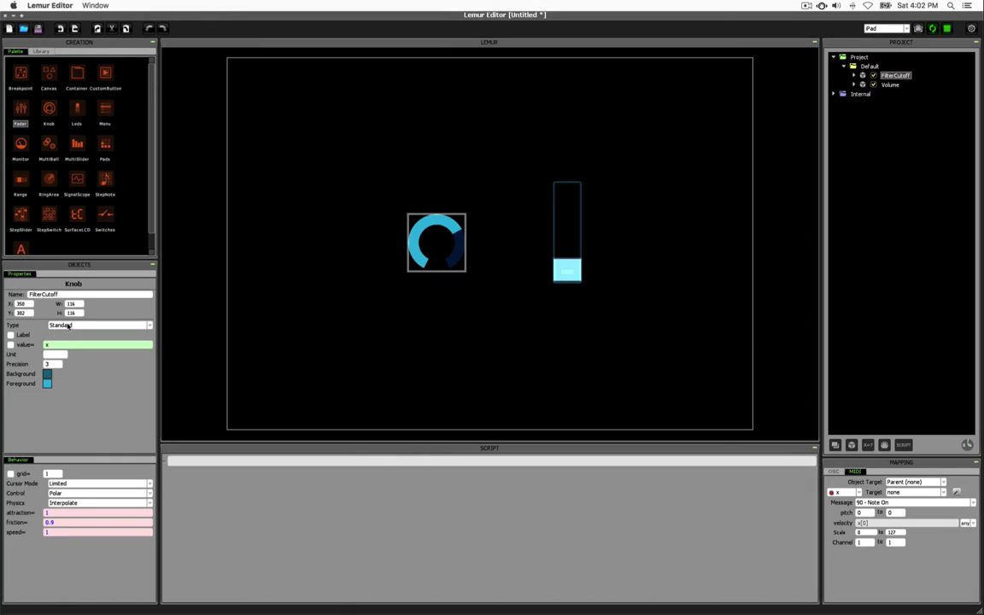
# Step: Show the knob's name Label and its value, then turn it down to 0.298
pyautogui.click(11, 335)
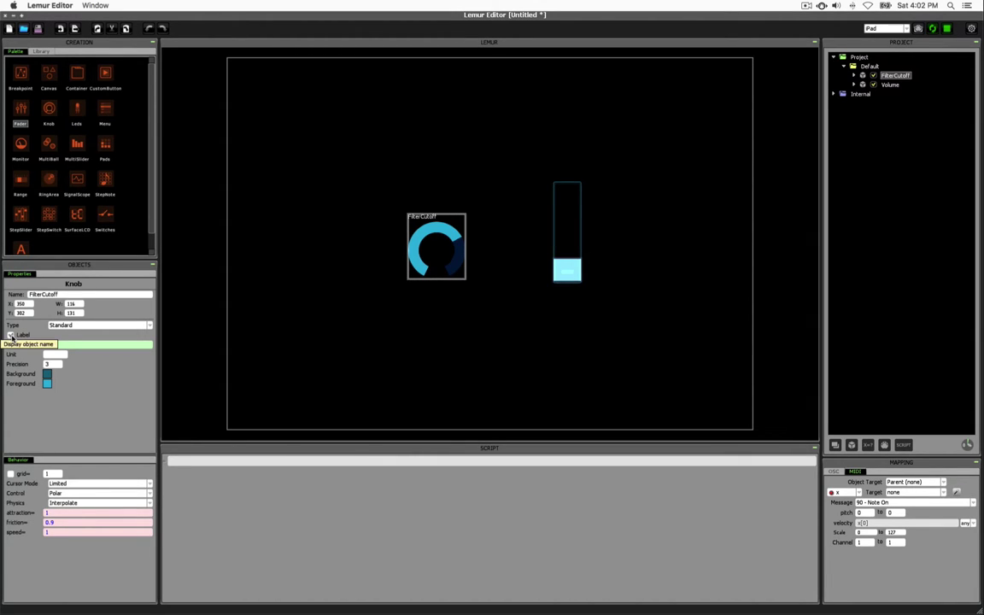
pyautogui.click(10, 336)
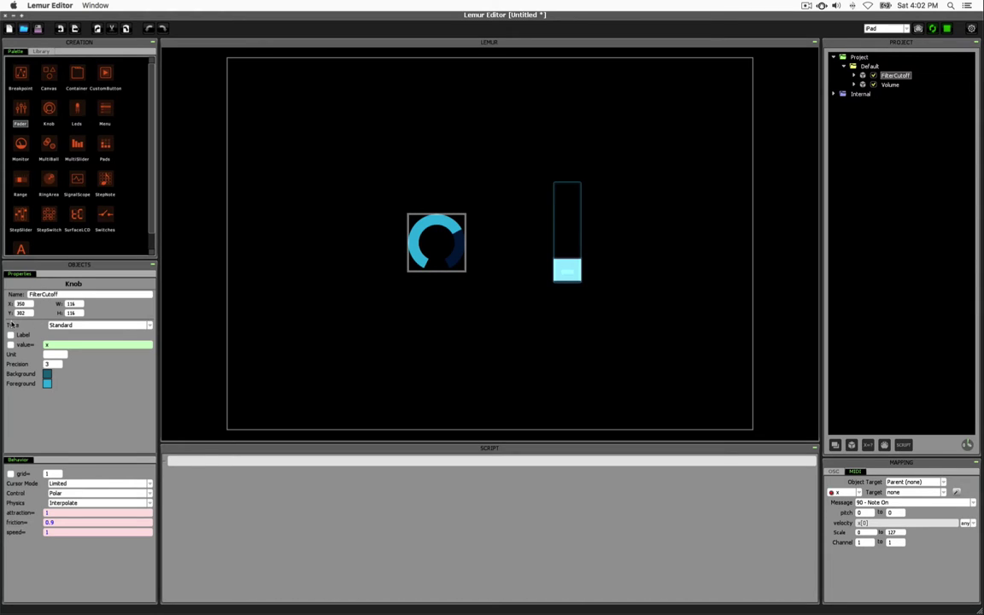
pyautogui.click(10, 336)
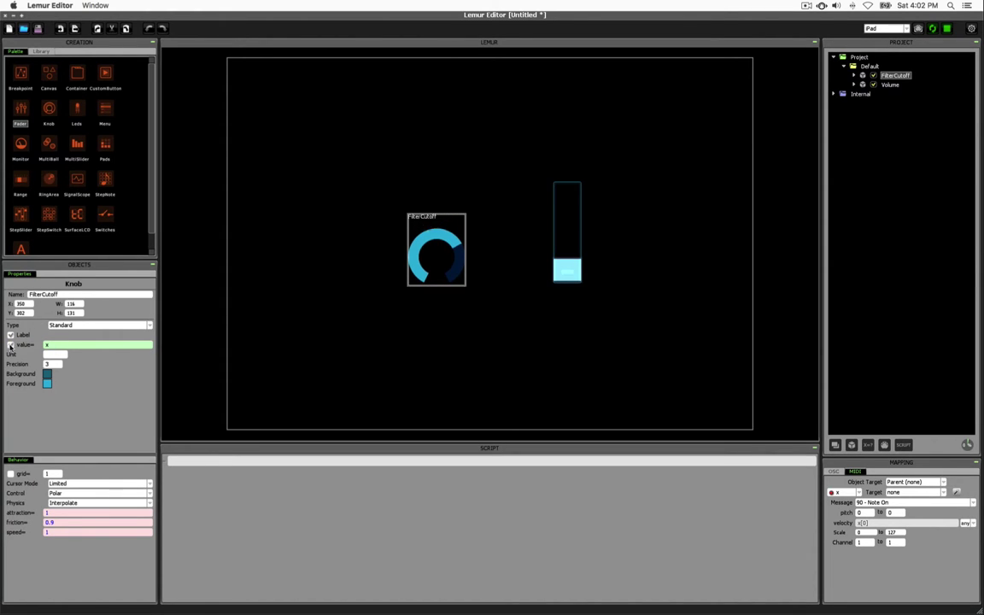
pyautogui.click(11, 345)
pyautogui.click(490, 269)
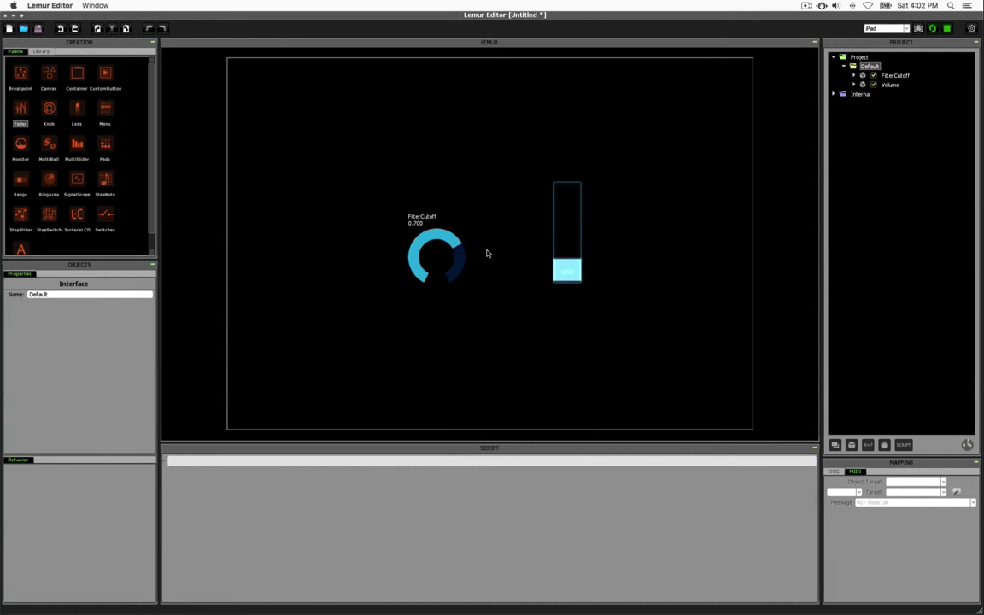
pyautogui.moveTo(438, 241); pyautogui.dragTo(379, 228)
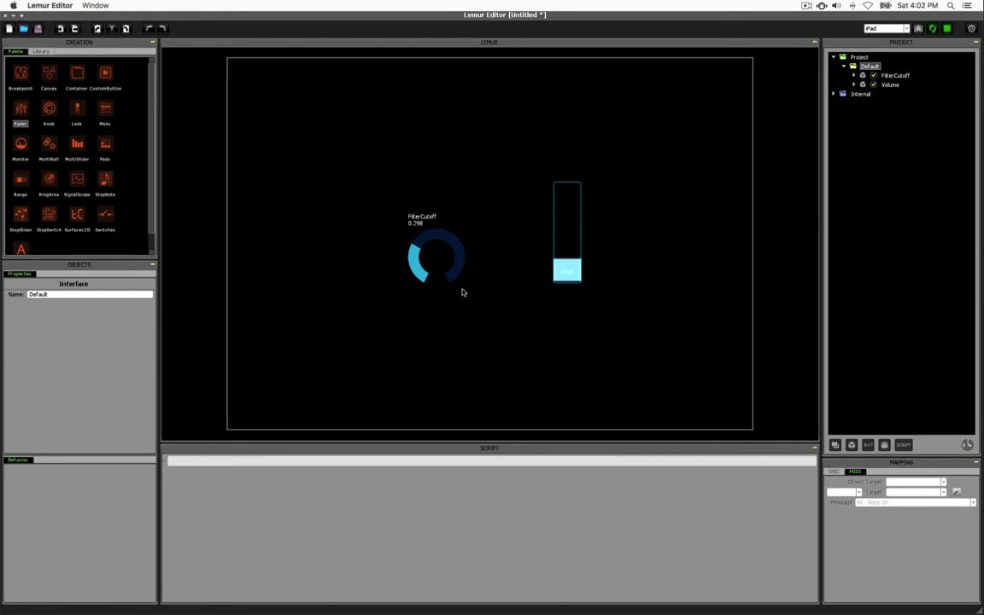
pyautogui.click(423, 271)
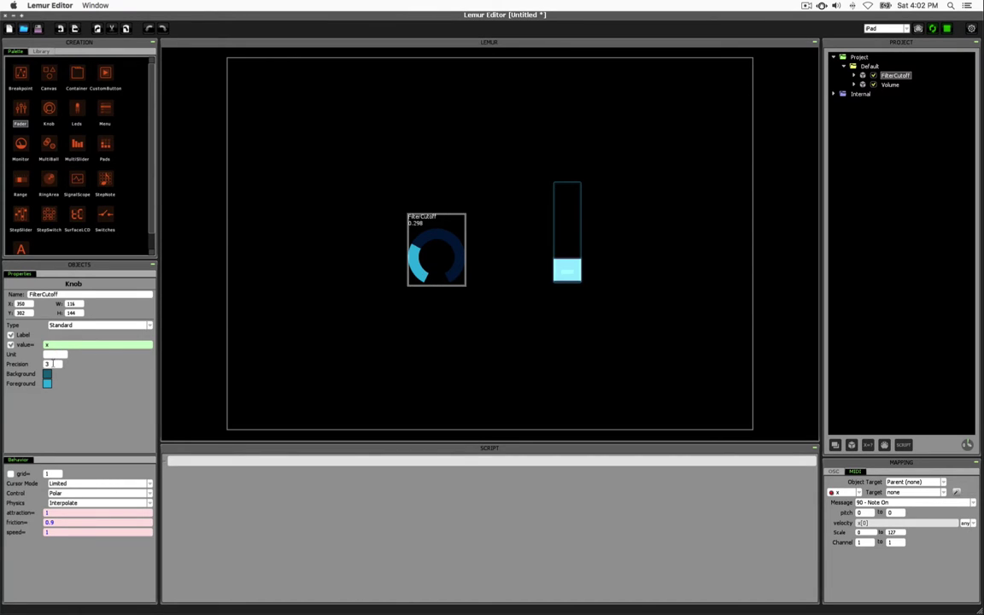
# Step: Give the FilterCutoff knob a Hz unit and Precision 0
pyautogui.click(56, 354)
pyautogui.write('Hz')
pyautogui.click(300, 340)
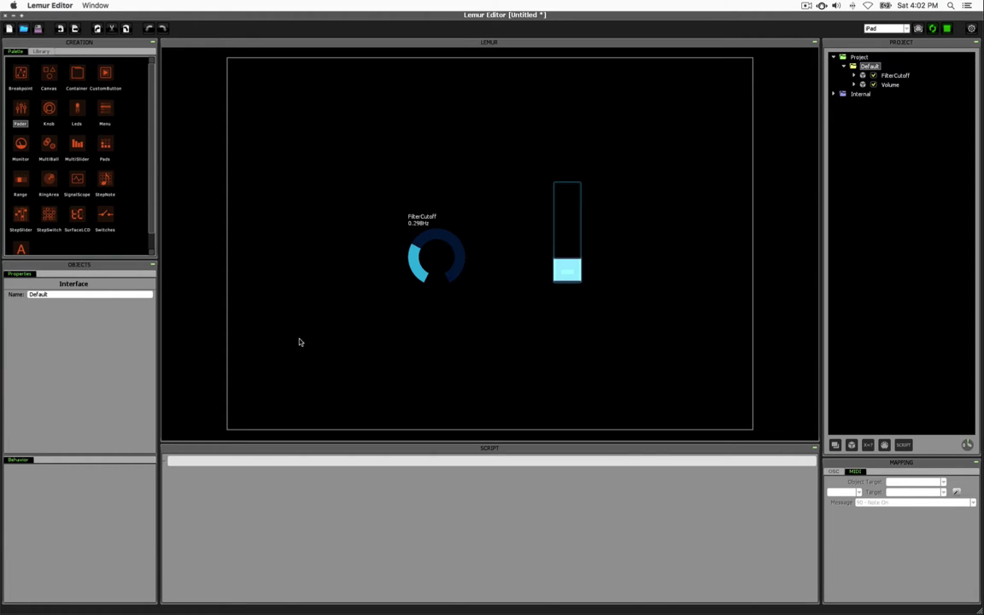
pyautogui.click(436, 265)
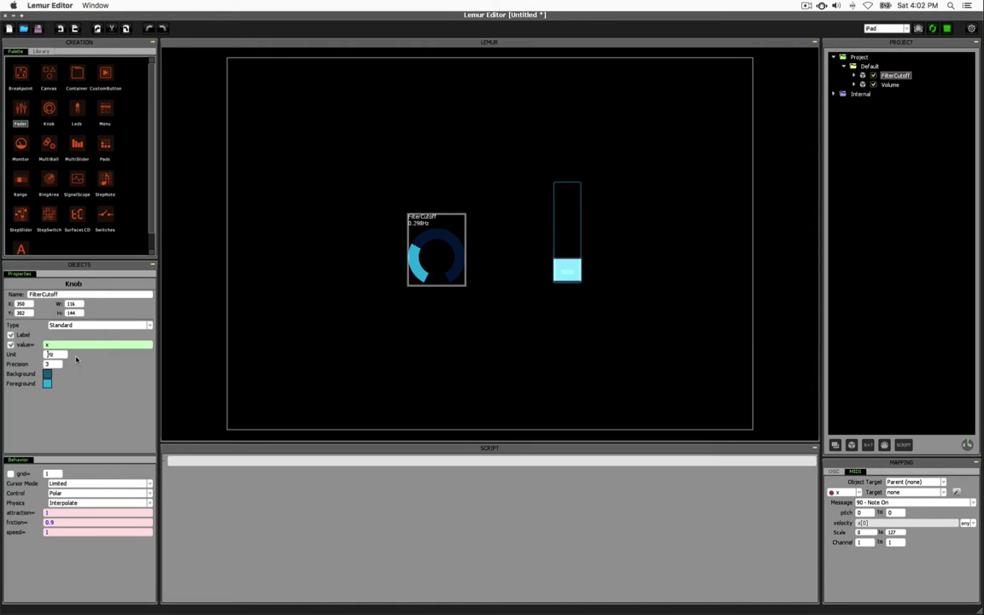
pyautogui.click(298, 329)
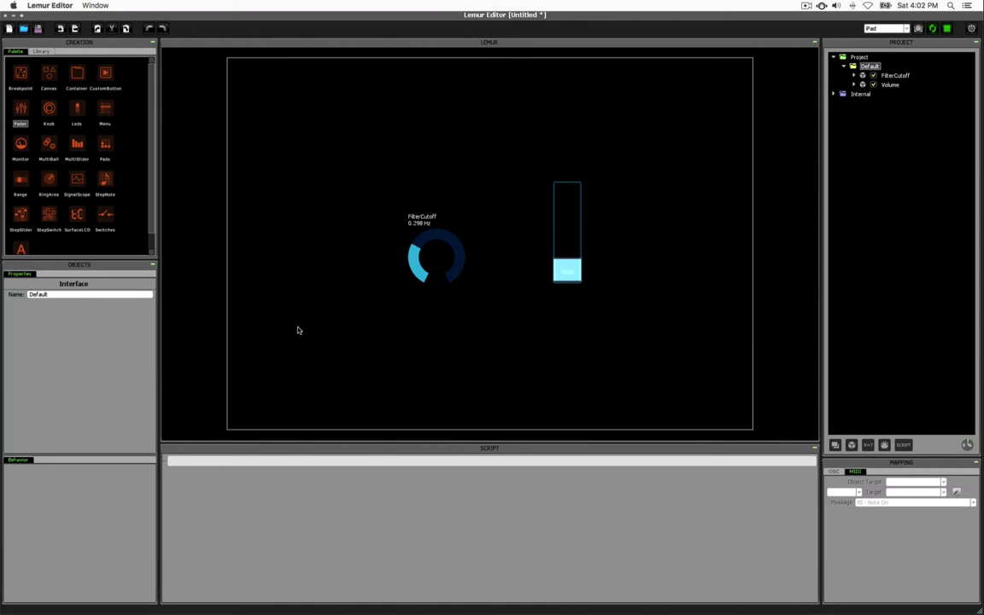
pyautogui.click(434, 253)
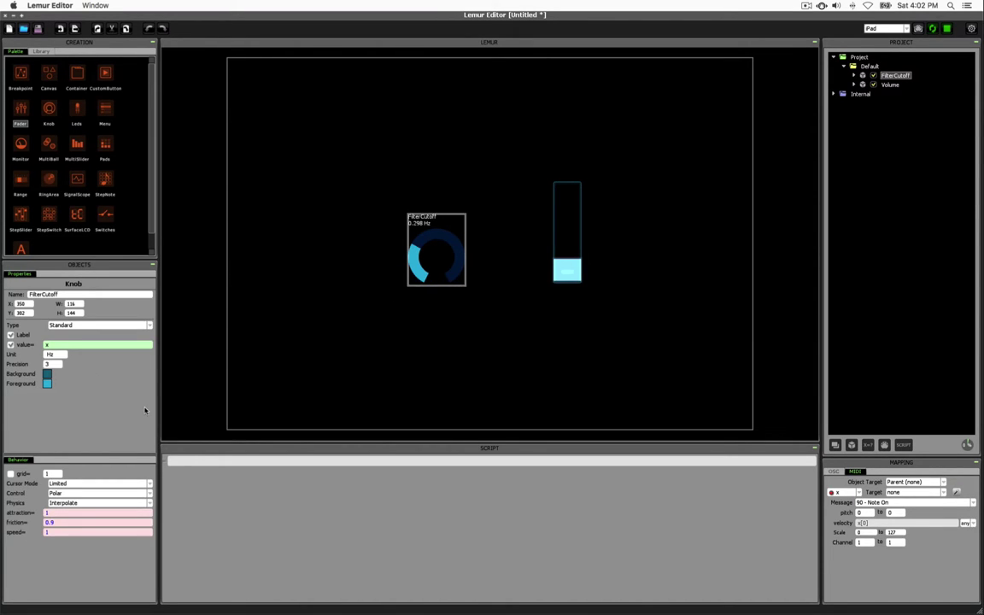
pyautogui.click(56, 365)
pyautogui.write('0')
# Step: Turn the FilterCutoff knob to its minimum so it reads 0 Hz
pyautogui.click(420, 301)
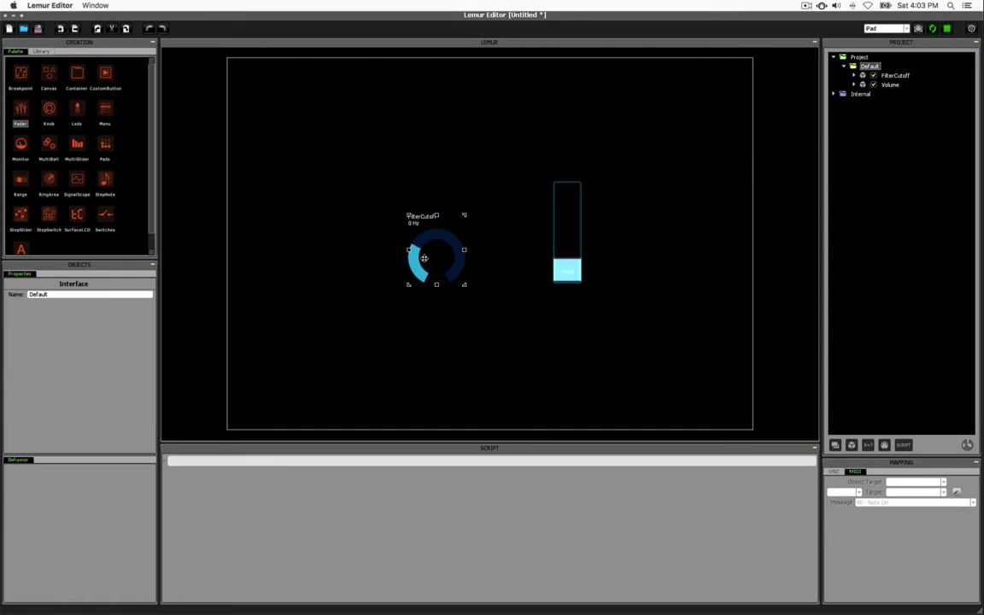
pyautogui.click(459, 231)
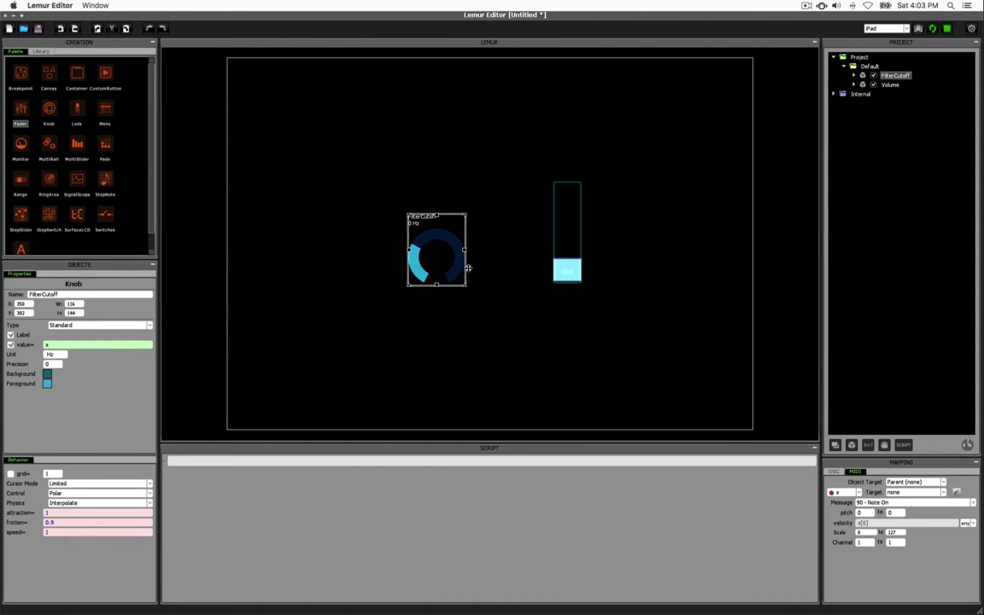
pyautogui.moveTo(425, 261); pyautogui.dragTo(429, 283)
pyautogui.click(429, 283)
pyautogui.click(565, 234)
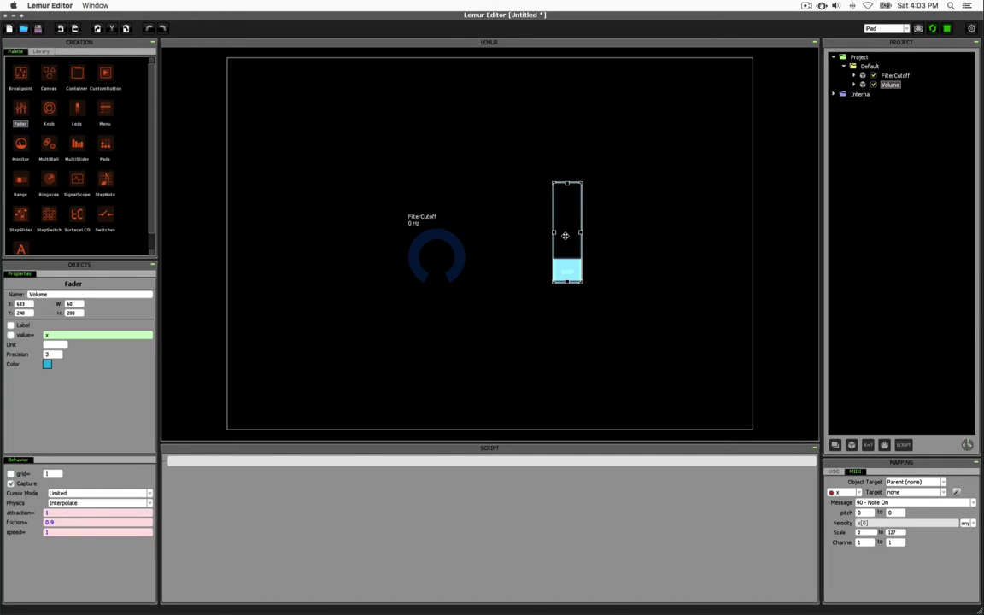
pyautogui.click(452, 247)
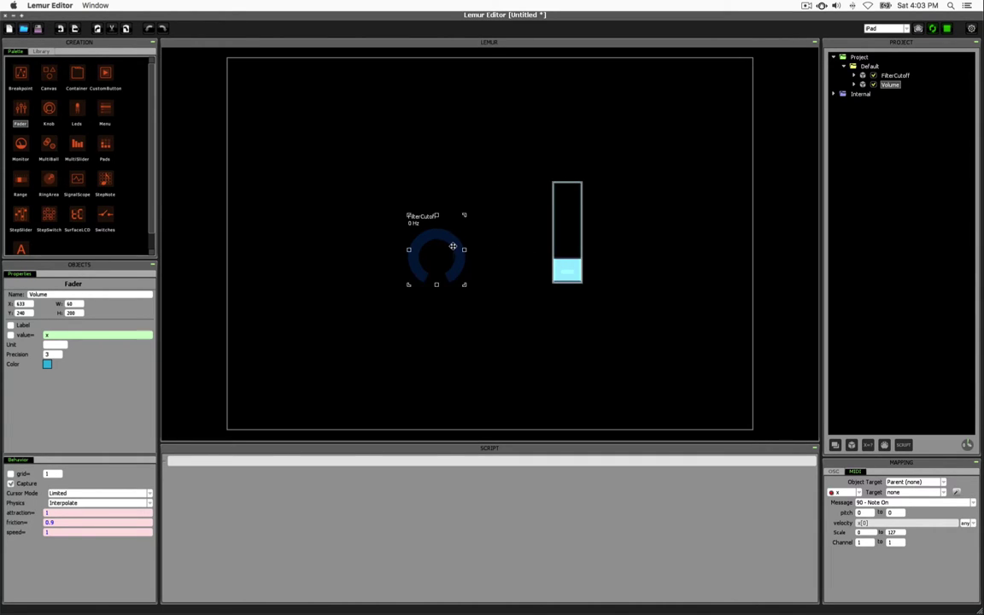
pyautogui.click(626, 232)
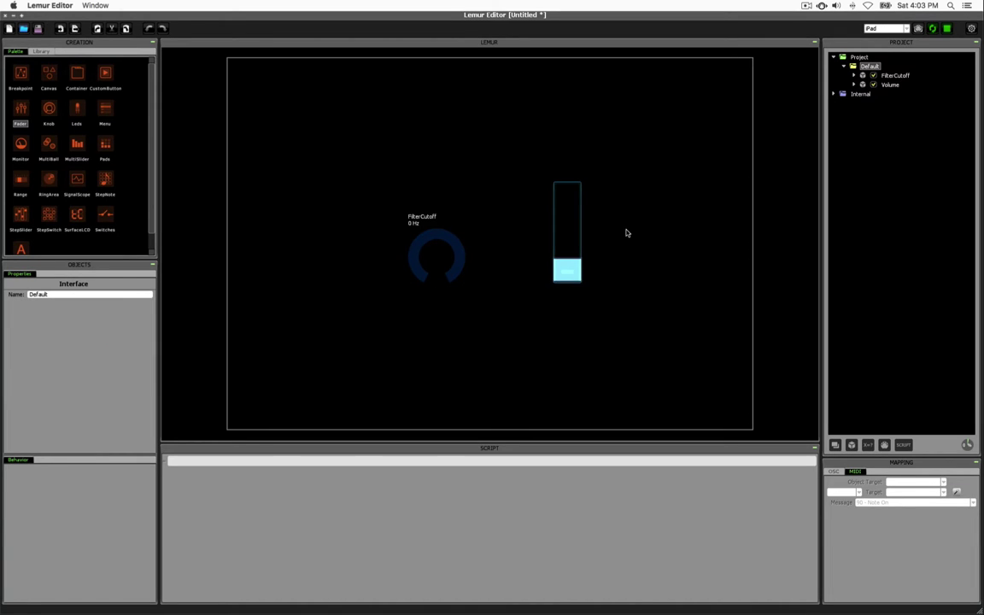
pyautogui.click(439, 239)
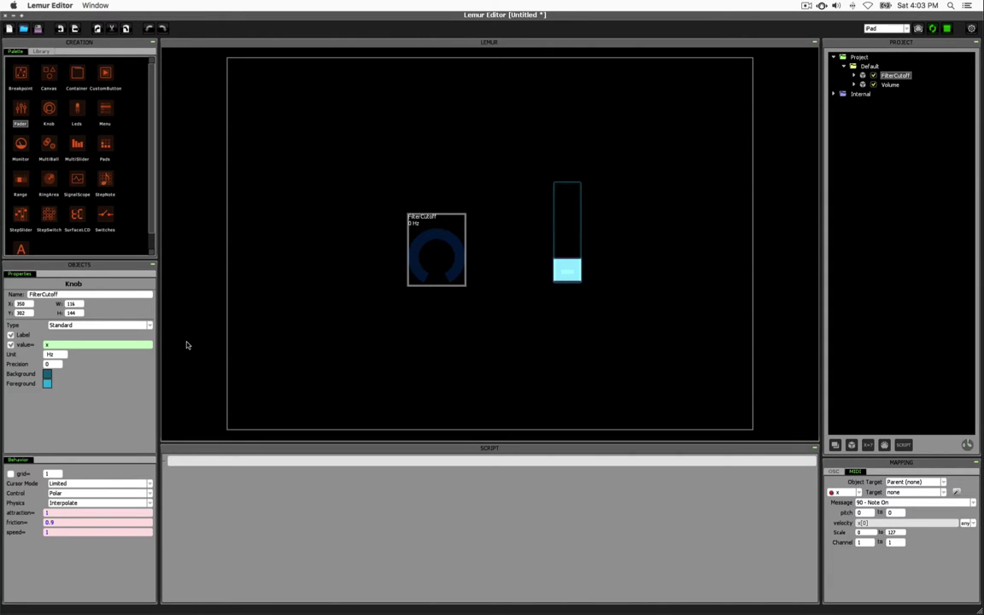
# Step: Expand FilterCutoff in the Project tree to list its x and z variables
pyautogui.click(56, 344)
pyautogui.click(854, 76)
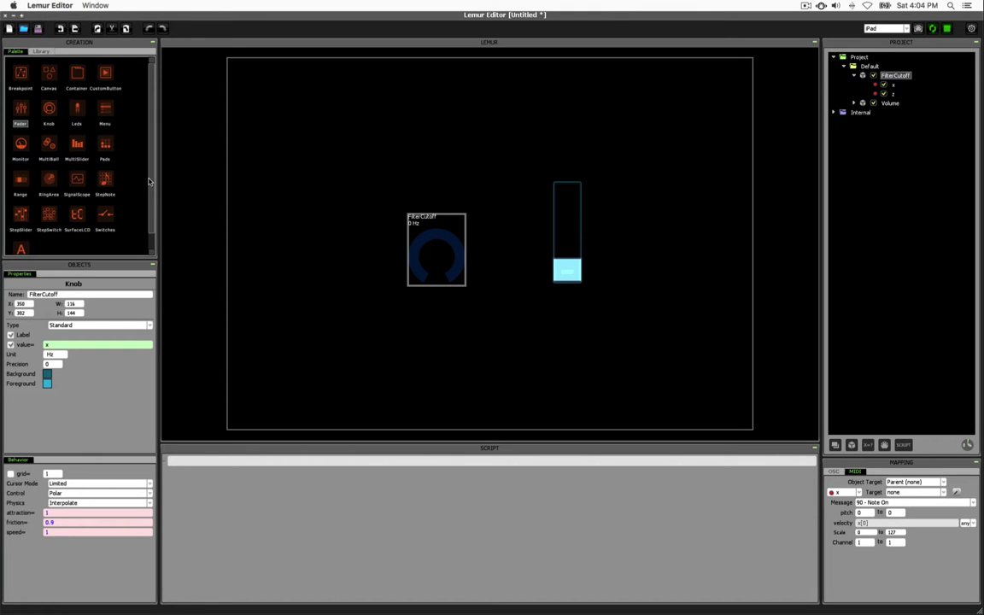
pyautogui.moveTo(148, 181); pyautogui.dragTo(149, 202)
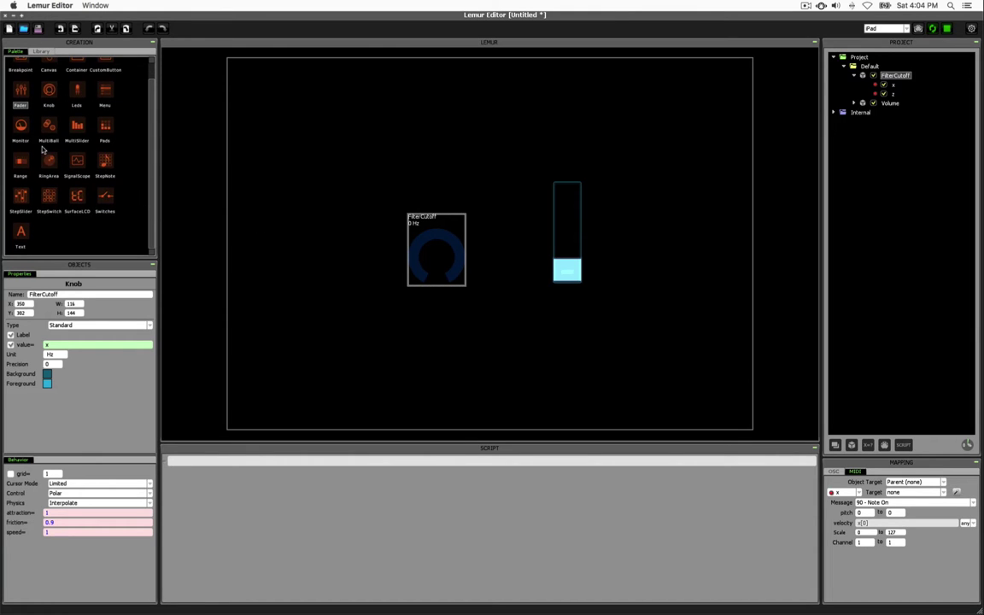
# Step: Place a Monitor object on the canvas, then delete it
pyautogui.moveTo(20, 117); pyautogui.dragTo(306, 134)
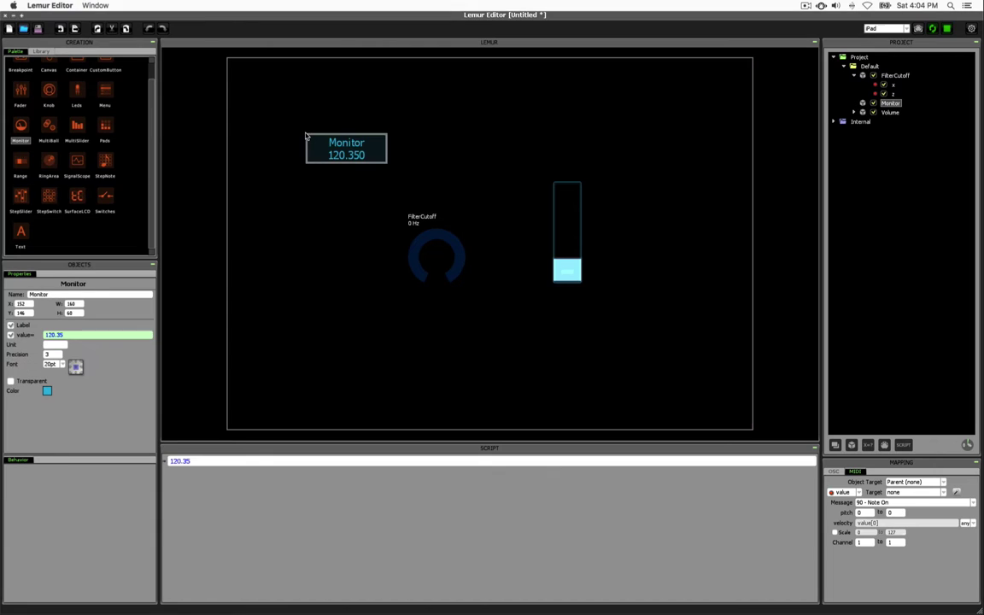
pyautogui.click(367, 142)
pyautogui.press('Delete')
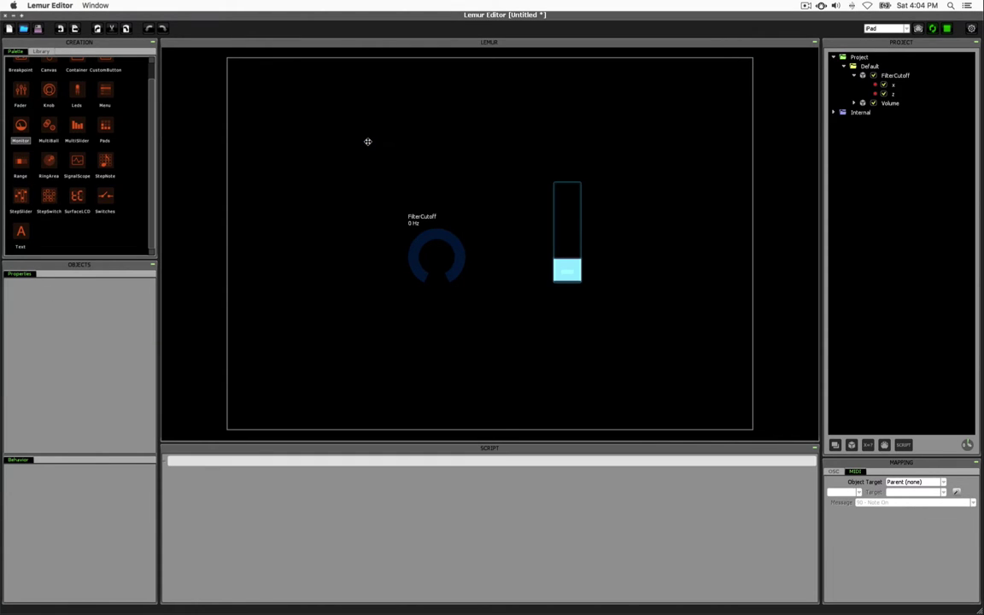
# Step: Expand Volume's x and z variables and push the Volume fader to the top
pyautogui.click(436, 248)
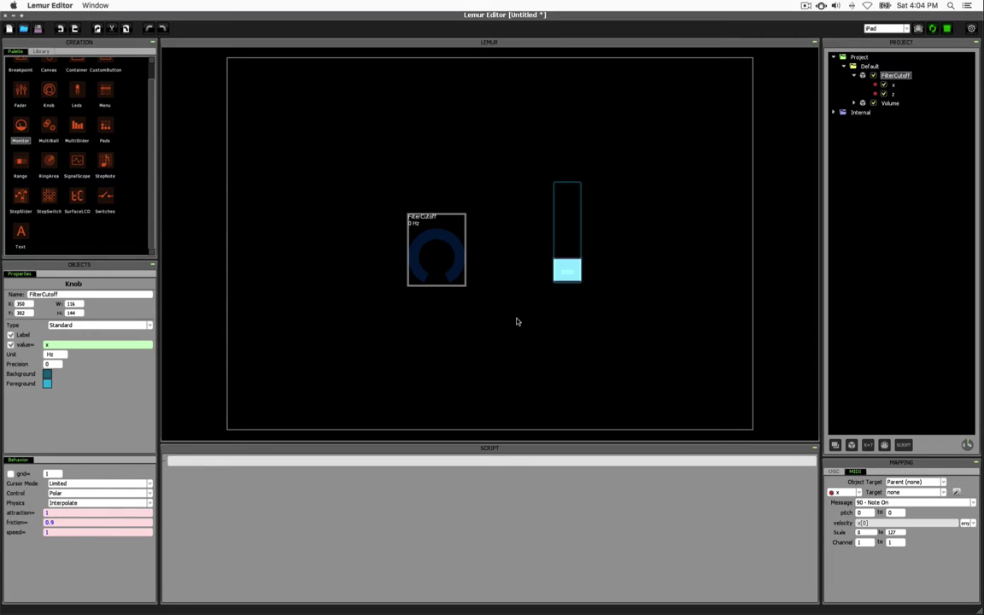
pyautogui.click(572, 234)
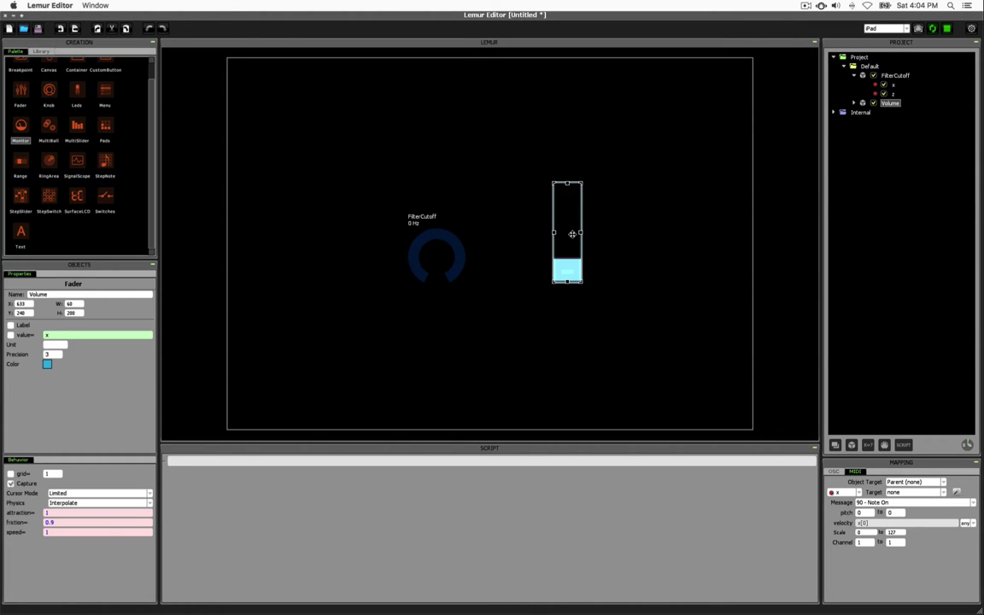
pyautogui.click(853, 103)
pyautogui.moveTo(566, 270); pyautogui.dragTo(566, 136)
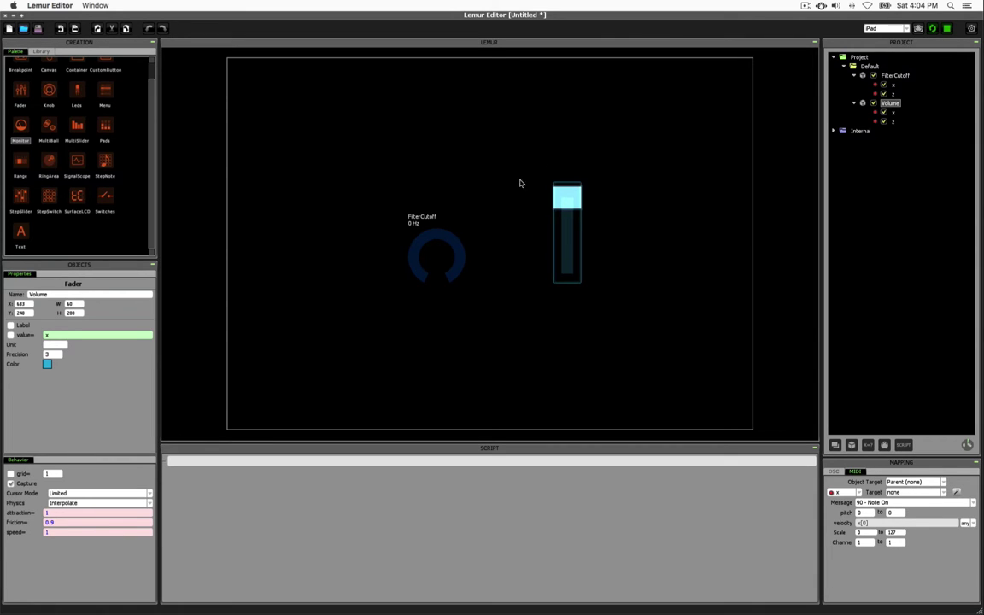
pyautogui.moveTo(411, 232); pyautogui.dragTo(387, 280)
pyautogui.click(382, 291)
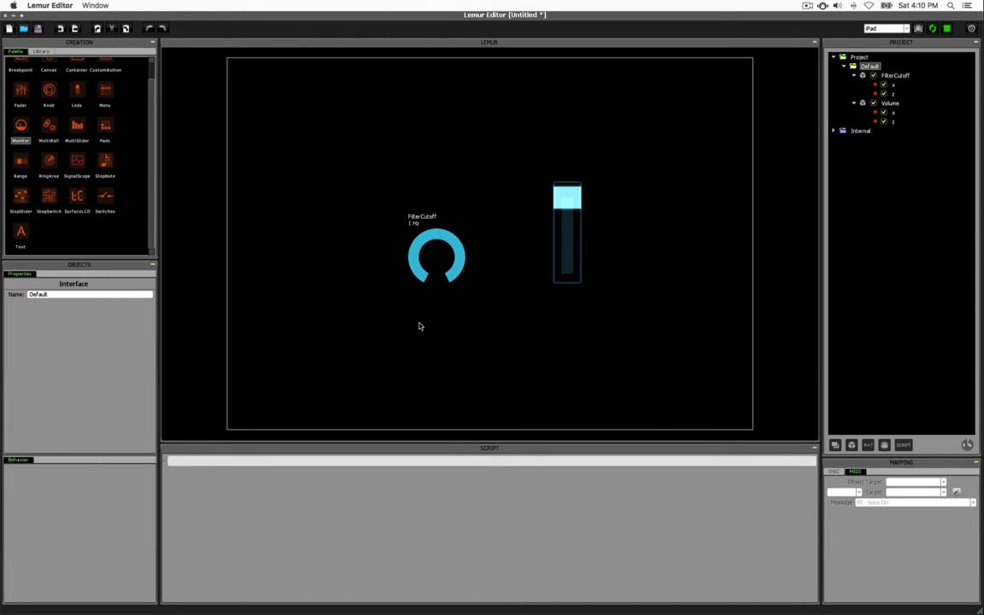
pyautogui.click(893, 94)
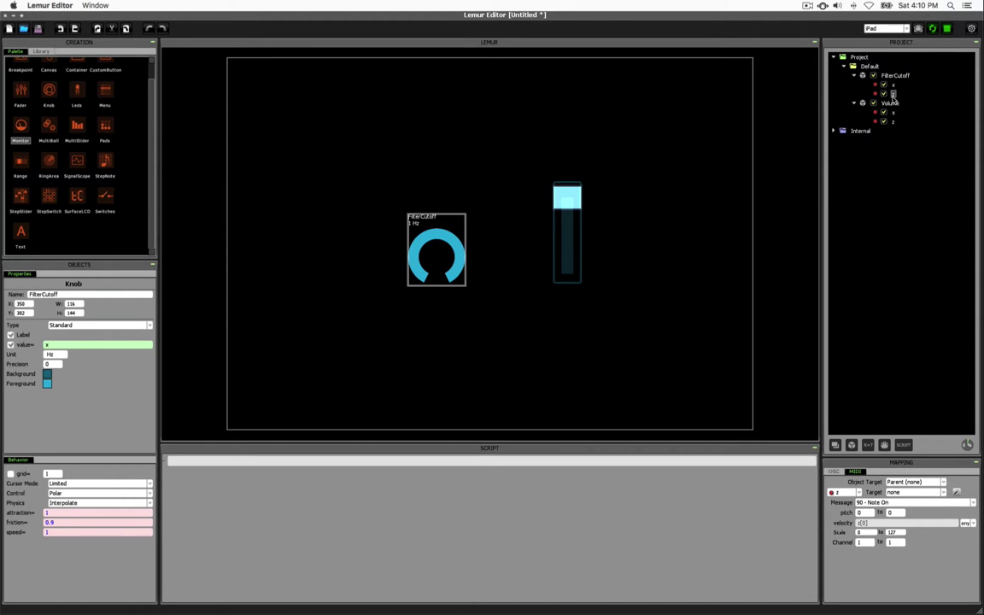
pyautogui.click(658, 276)
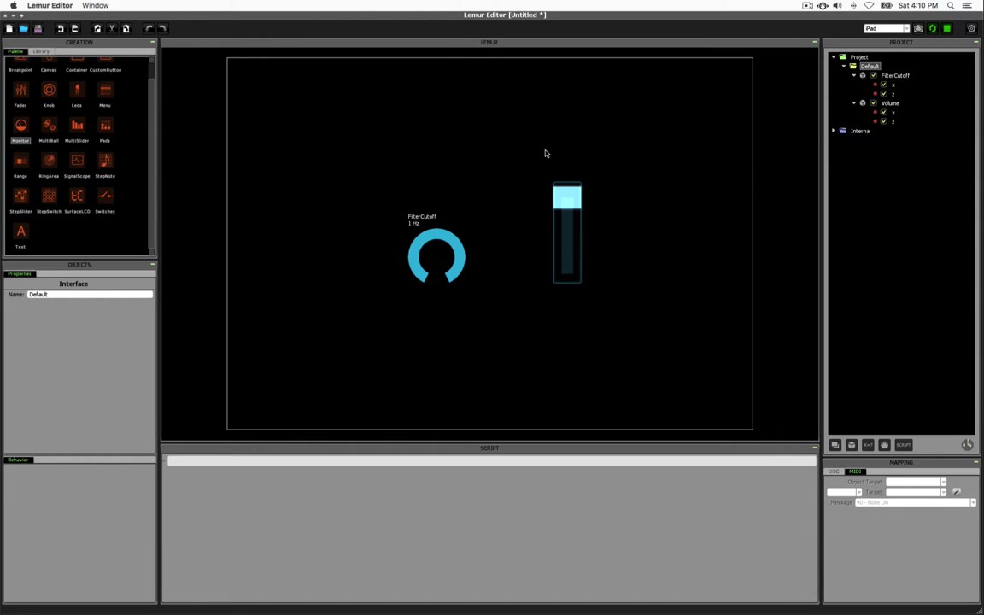
# Step: Add a Monitor above the FilterCutoff knob and set its value expression to FilterCutoff.z
pyautogui.moveTo(22, 124); pyautogui.dragTo(380, 121)
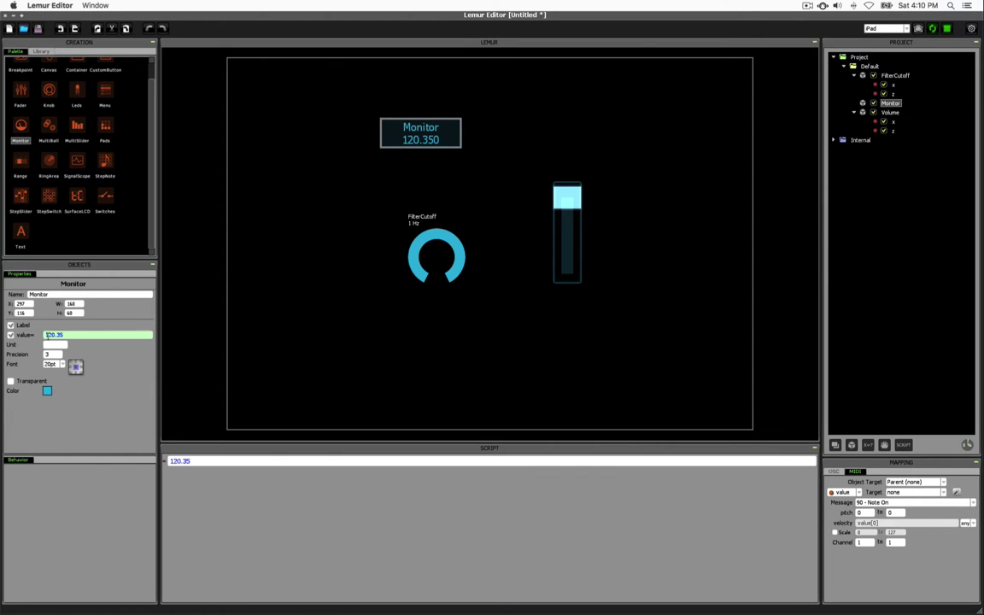
pyautogui.doubleClick(57, 335)
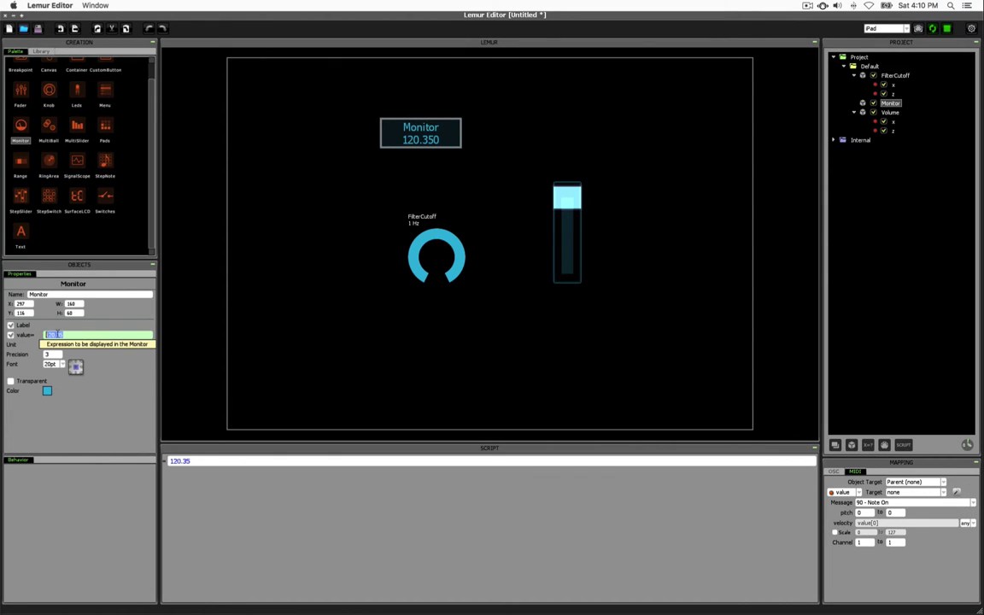
pyautogui.press('BackSpace')
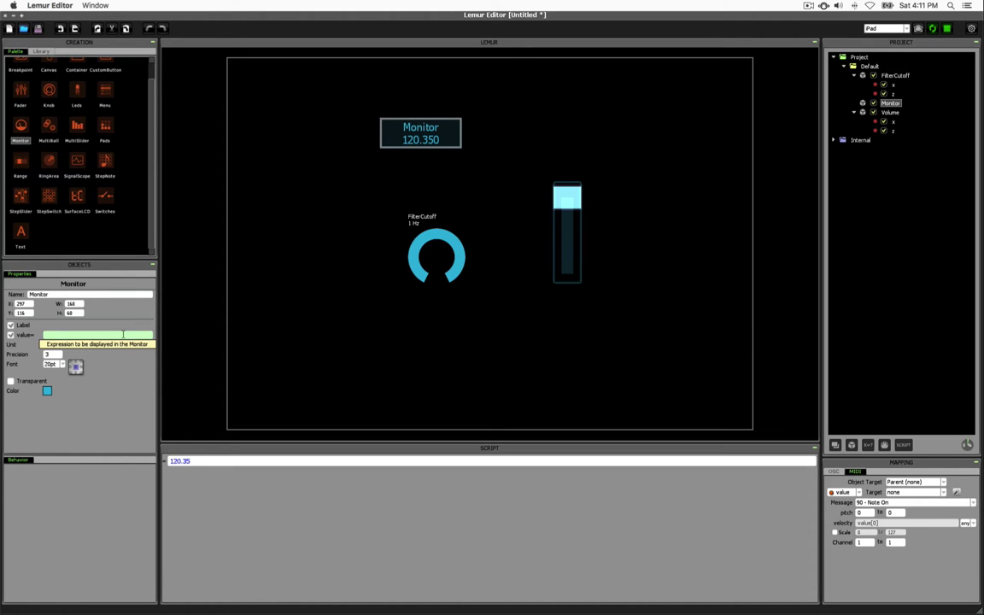
pyautogui.write('Filte')
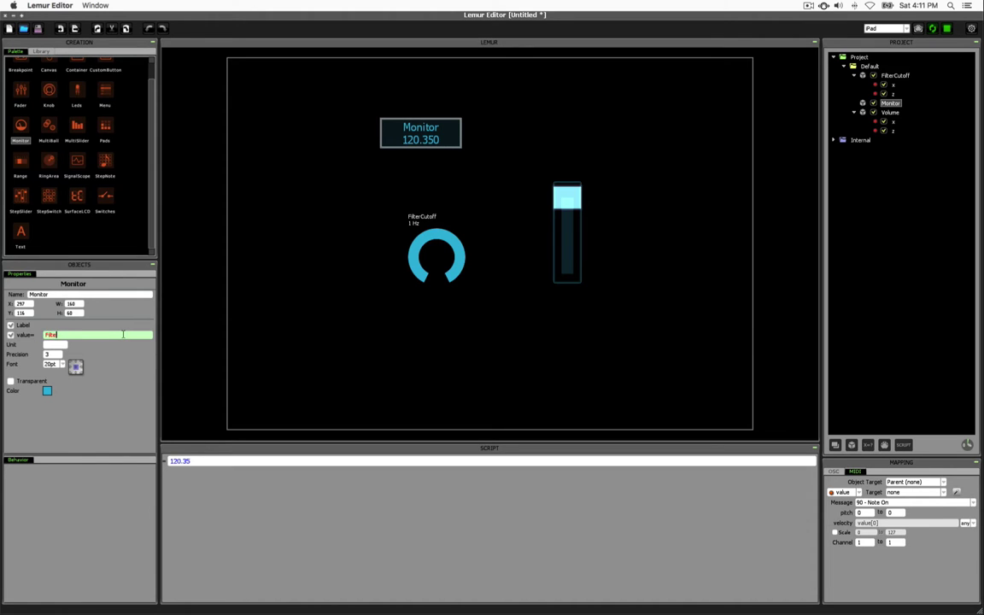
pyautogui.write('rCutoff.z')
pyautogui.click(287, 334)
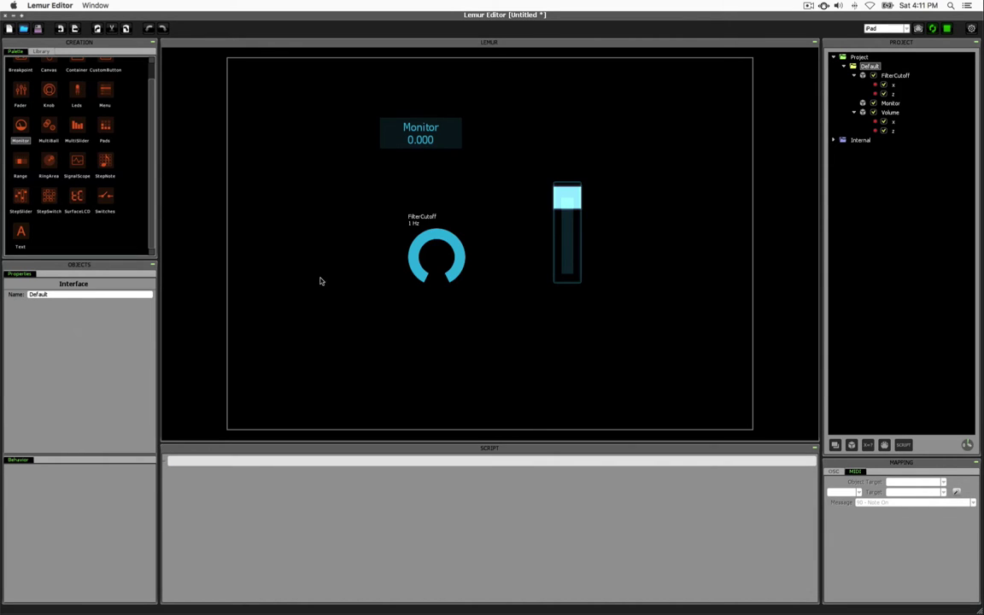
pyautogui.click(422, 130)
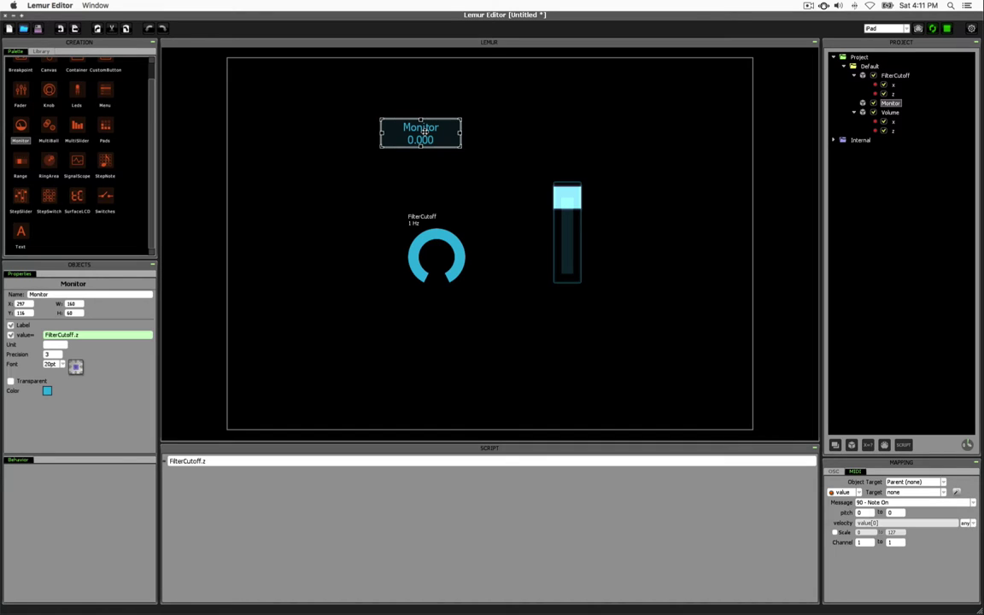
# Step: Set the Monitor's precision to 0 and turn the FilterCutoff knob down to 0 Hz
pyautogui.doubleClick(61, 354)
pyautogui.write('0')
pyautogui.click(325, 279)
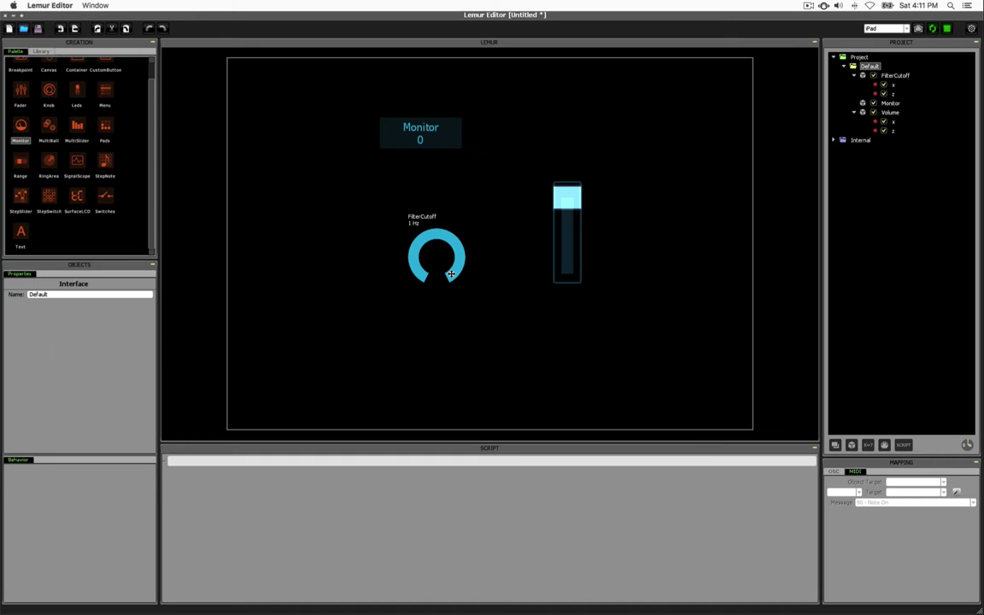
pyautogui.moveTo(452, 274); pyautogui.dragTo(411, 248)
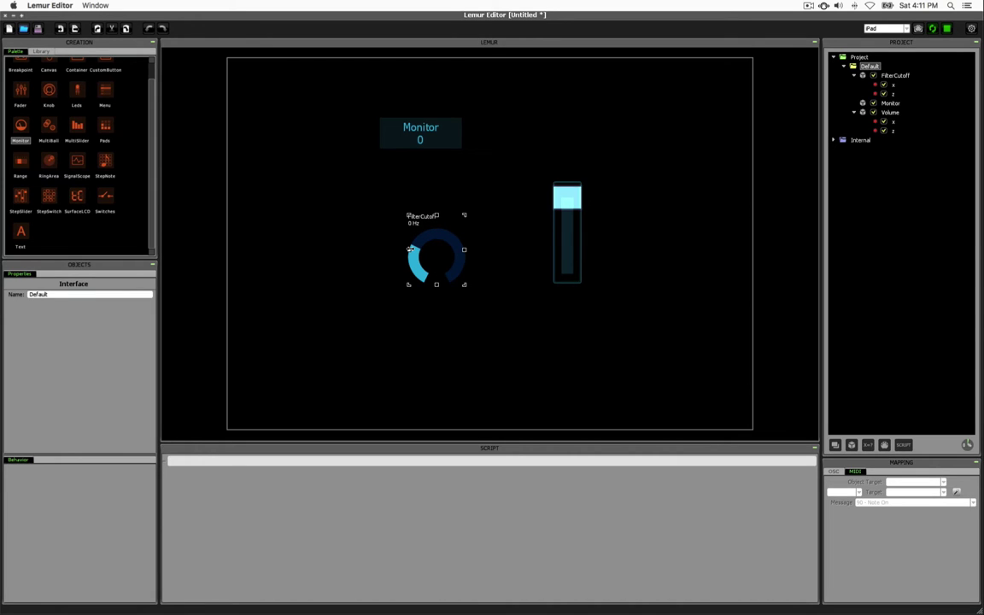
# Step: Give the Monitor two-decimal precision and change its expression to FilterCutoff.x
pyautogui.click(419, 137)
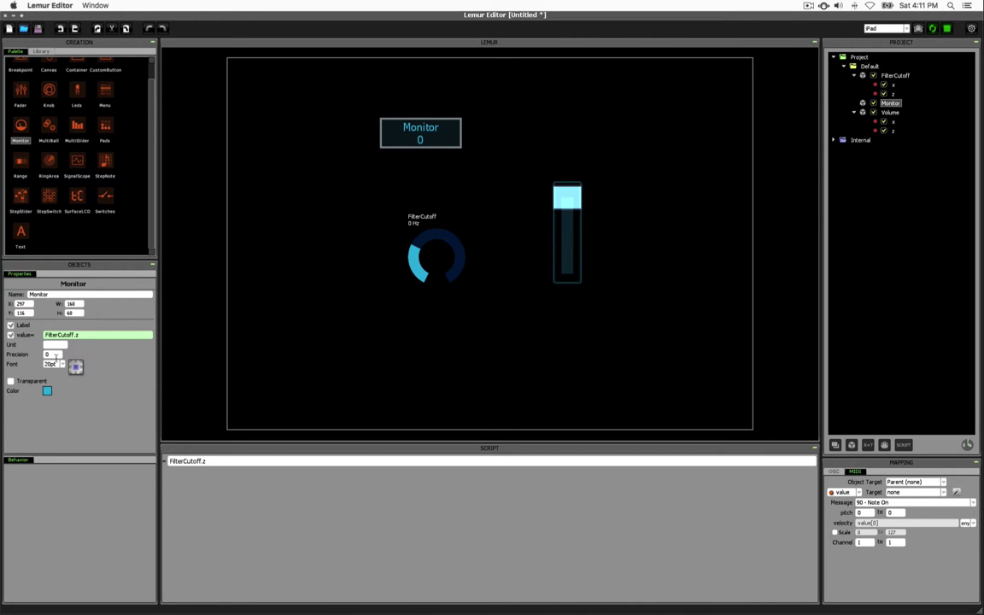
pyautogui.write('2')
pyautogui.click(299, 160)
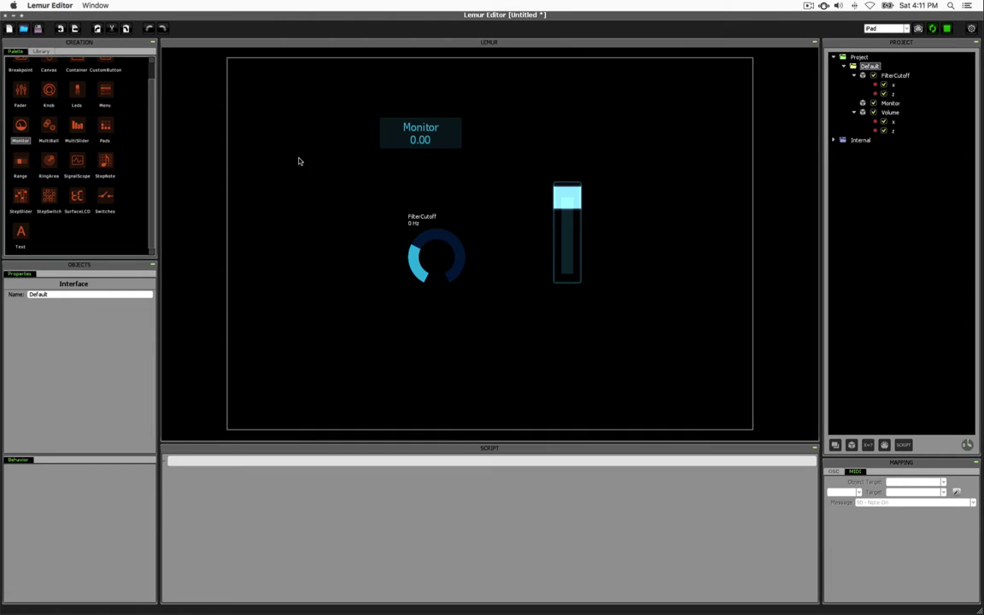
pyautogui.click(412, 130)
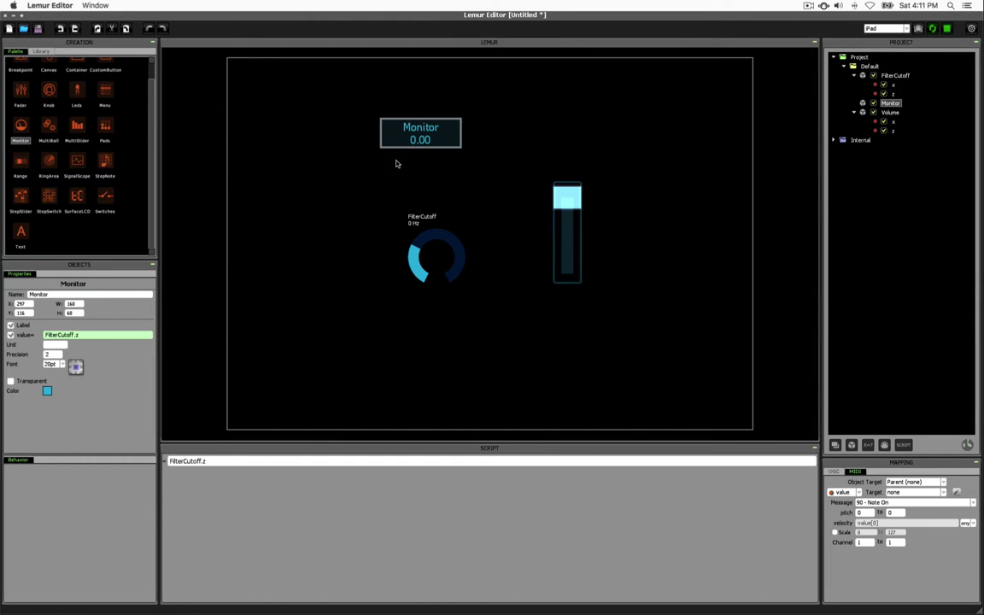
pyautogui.click(91, 335)
pyautogui.press('BackSpace')
pyautogui.write('x')
pyautogui.click(351, 187)
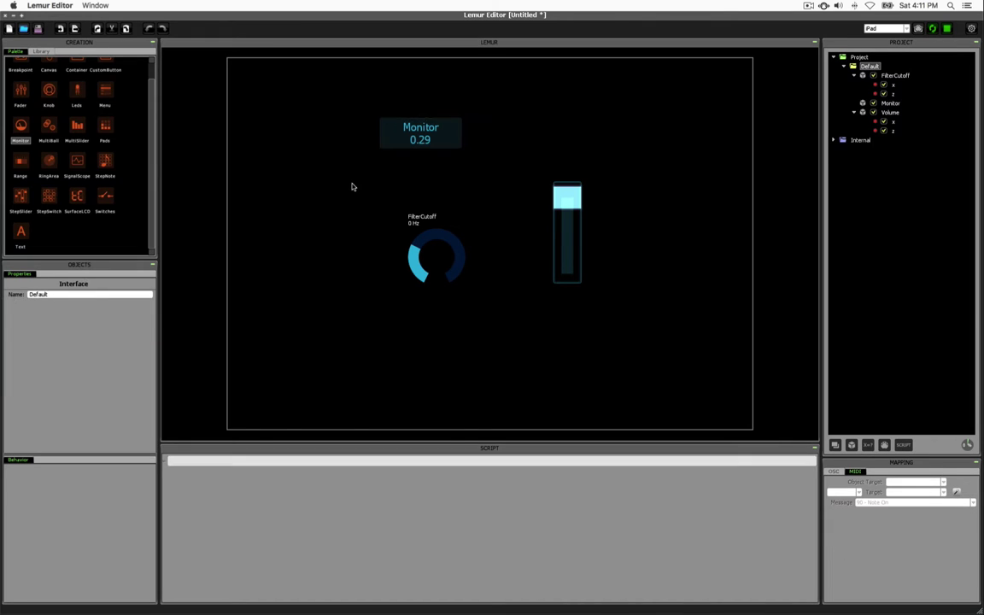
# Step: Set the FilterCutoff knob's label precision to 2 decimals
pyautogui.click(414, 248)
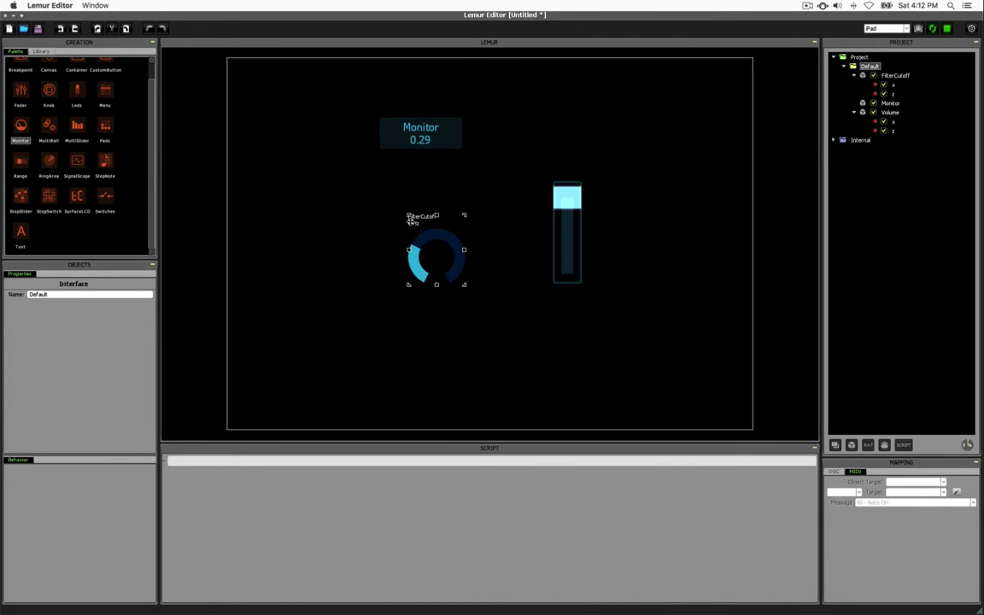
pyautogui.click(417, 231)
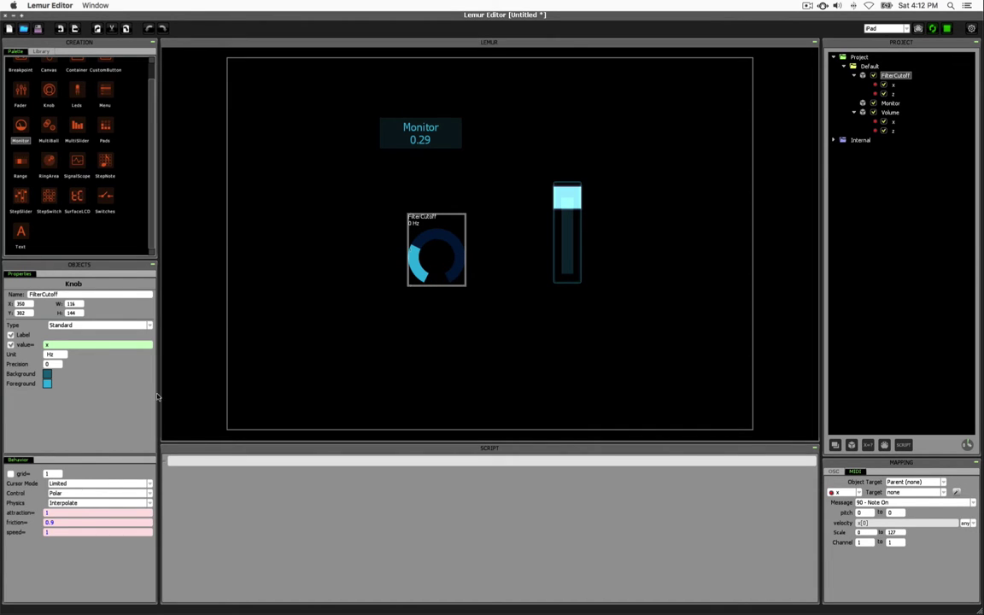
pyautogui.click(47, 364)
pyautogui.write('2')
pyautogui.click(397, 333)
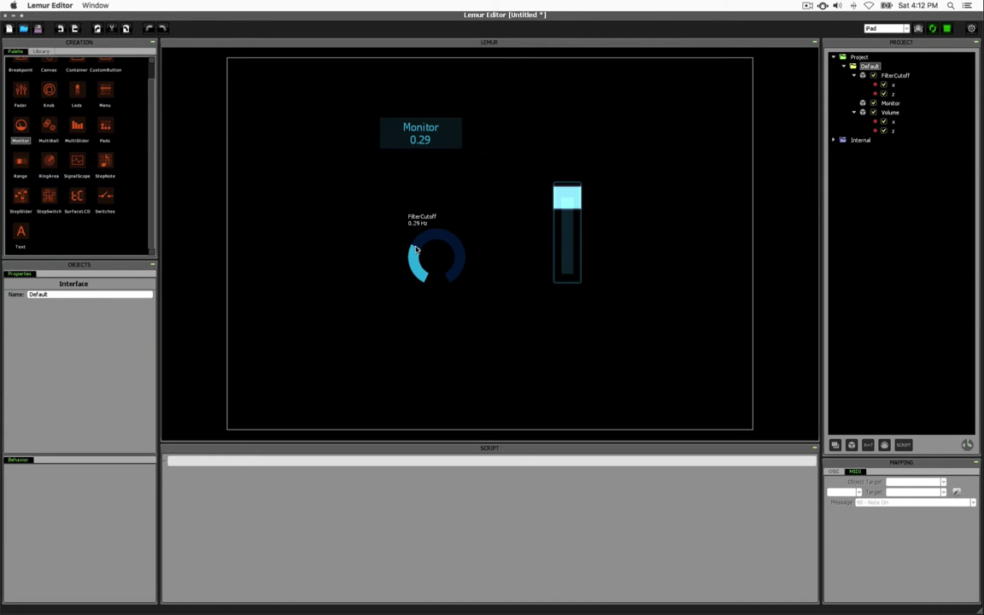
# Step: Turn the FilterCutoff knob to 0.33 Hz, with the Monitor matching, and select the Monitor
pyautogui.moveTo(416, 249)
pyautogui.mouseDown()
pyautogui.moveTo(440, 233)
pyautogui.moveTo(442, 288)
pyautogui.moveTo(449, 240)
pyautogui.moveTo(415, 275)
pyautogui.moveTo(464, 235)
pyautogui.moveTo(443, 283)
pyautogui.moveTo(461, 268)
pyautogui.moveTo(427, 236)
pyautogui.moveTo(407, 246)
pyautogui.mouseUp()
pyautogui.click(424, 141)
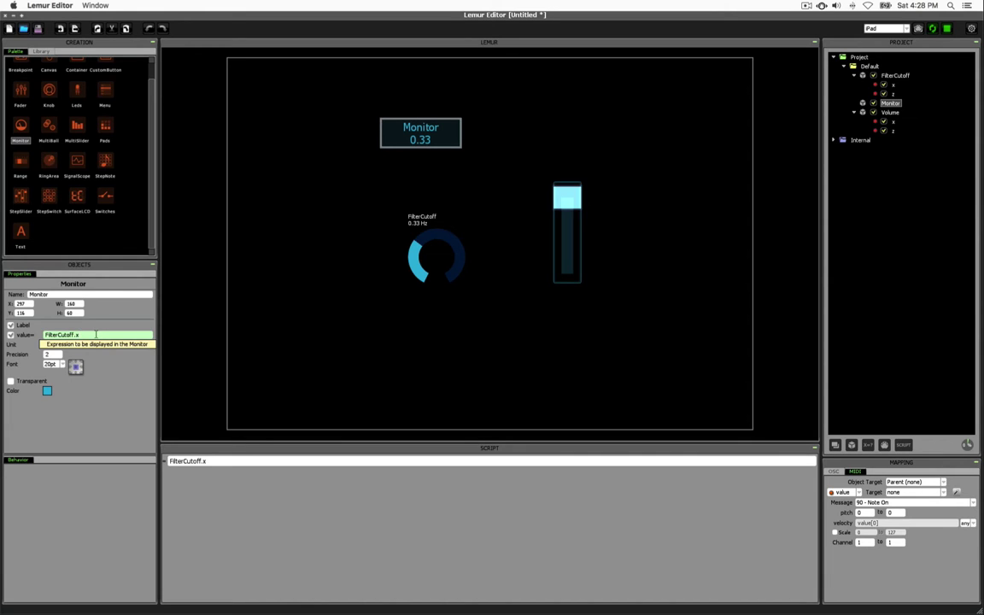
# Step: Multiply the Monitor's FilterCutoff.x expression by 127 and sweep the knob to reach 127.00
pyautogui.write('* ')
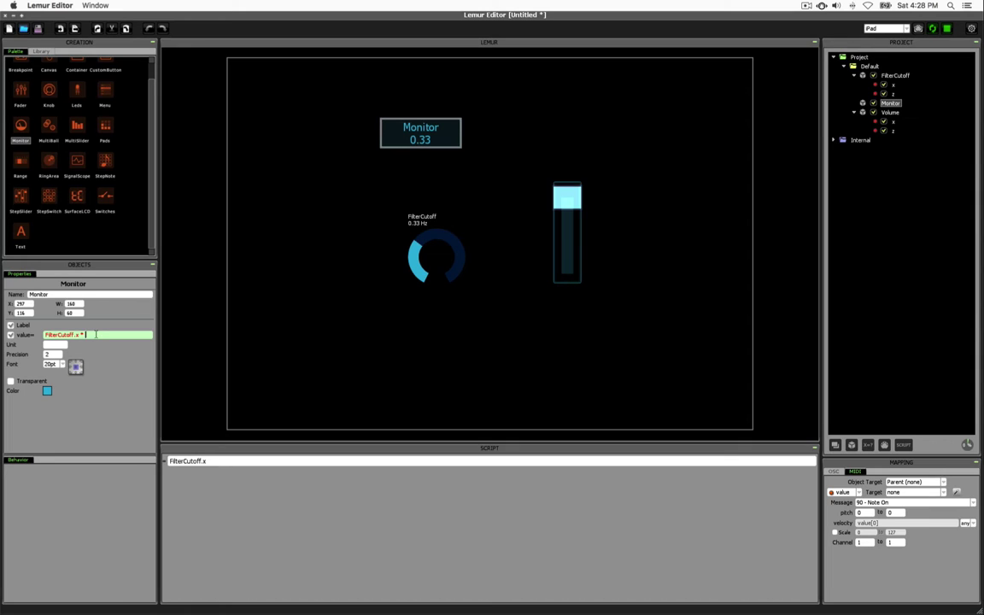
pyautogui.write('127')
pyautogui.click(291, 330)
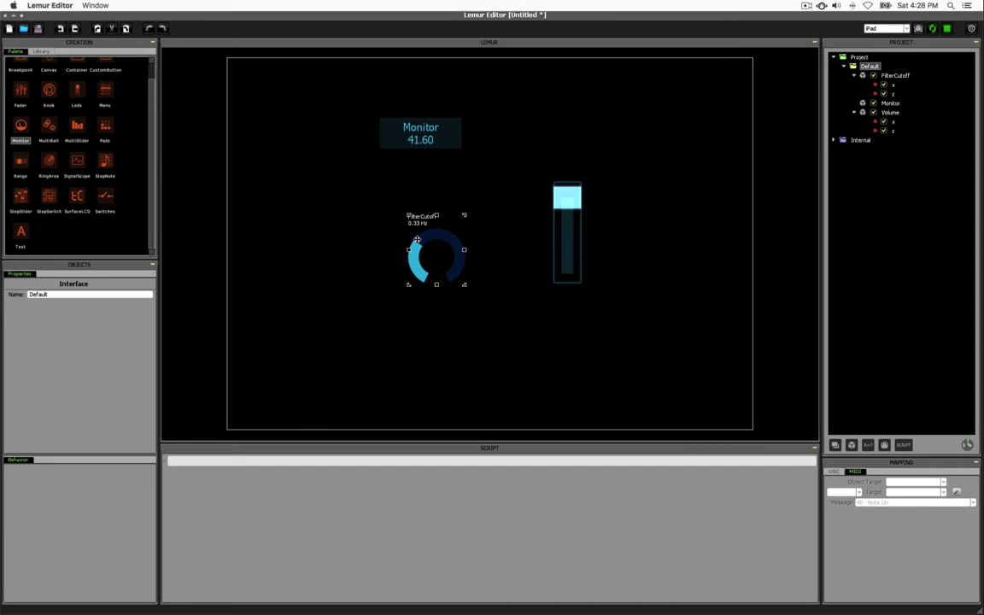
pyautogui.click(405, 269)
pyautogui.moveTo(404, 269)
pyautogui.mouseDown()
pyautogui.moveTo(423, 299)
pyautogui.moveTo(408, 266)
pyautogui.moveTo(461, 237)
pyautogui.moveTo(469, 266)
pyautogui.moveTo(444, 289)
pyautogui.moveTo(463, 261)
pyautogui.moveTo(453, 233)
pyautogui.moveTo(413, 241)
pyautogui.moveTo(413, 270)
pyautogui.moveTo(413, 253)
pyautogui.mouseUp()
# Step: Scale the FilterCutoff knob's label value by 127 so it reads 45.53 Hz, matching the Monitor
pyautogui.click(418, 254)
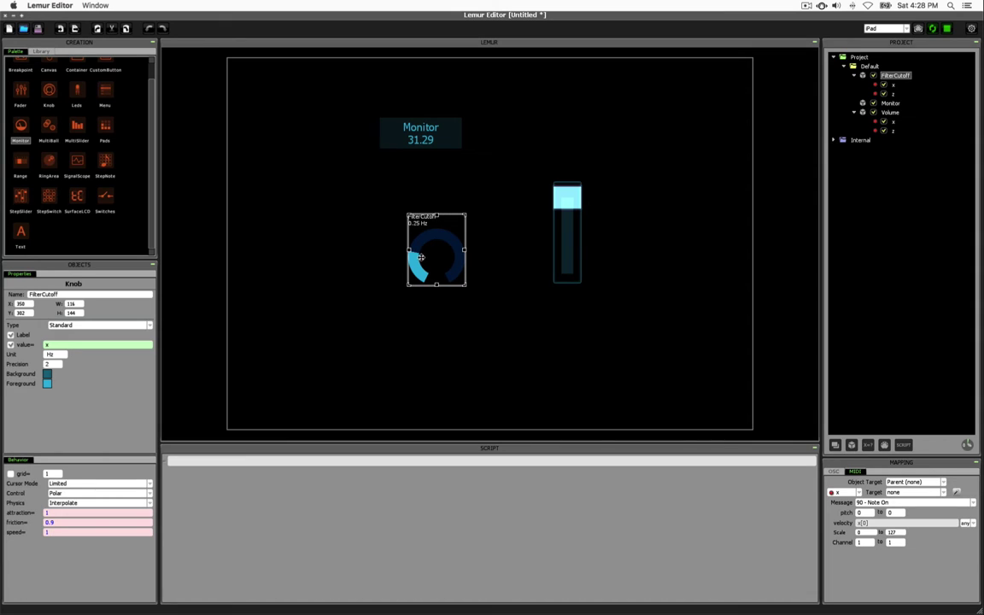
pyautogui.click(391, 267)
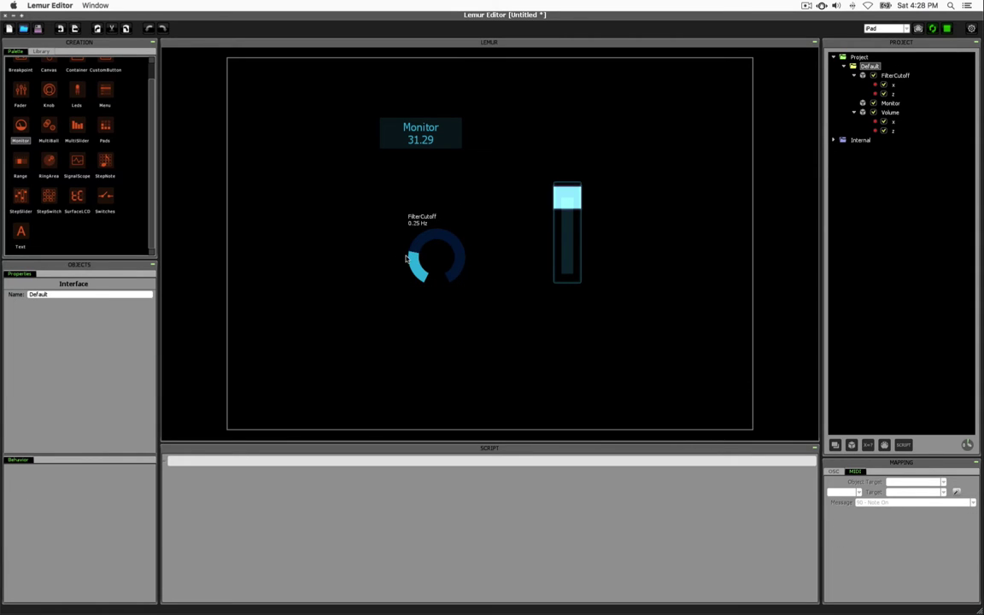
pyautogui.click(417, 259)
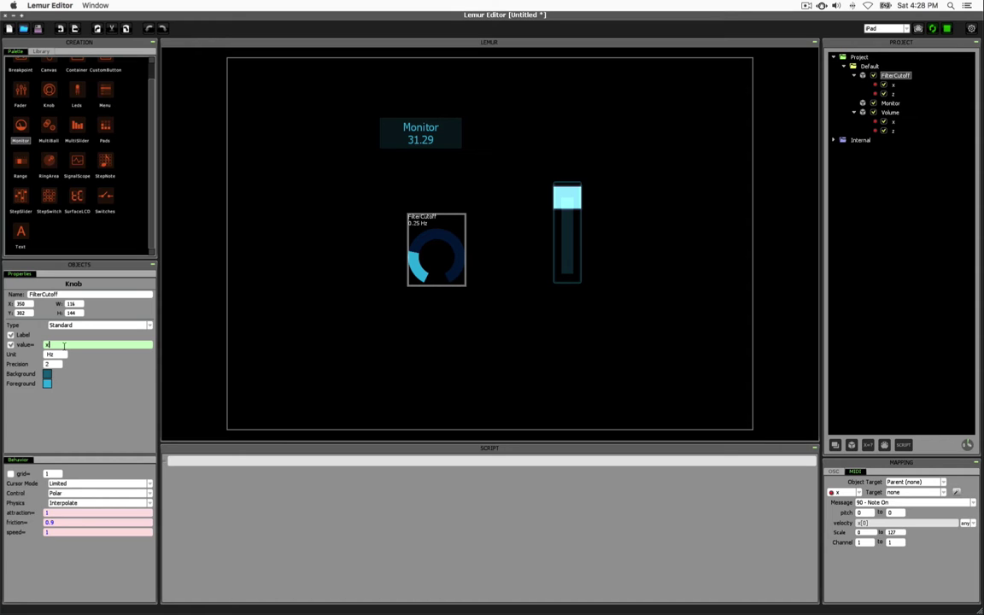
pyautogui.write('*')
pyautogui.write('100')
pyautogui.click(321, 334)
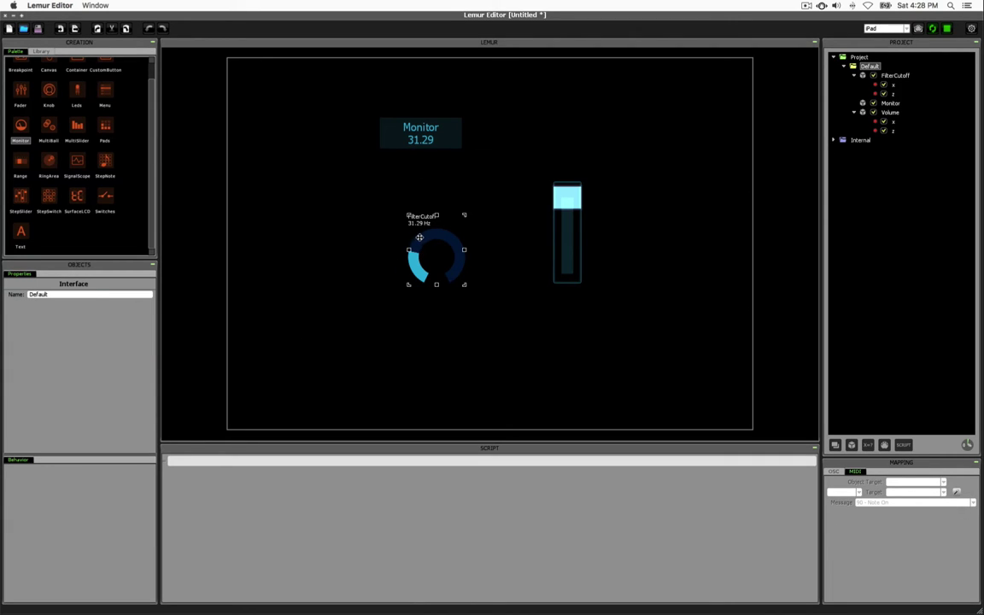
pyautogui.moveTo(414, 254); pyautogui.dragTo(368, 229)
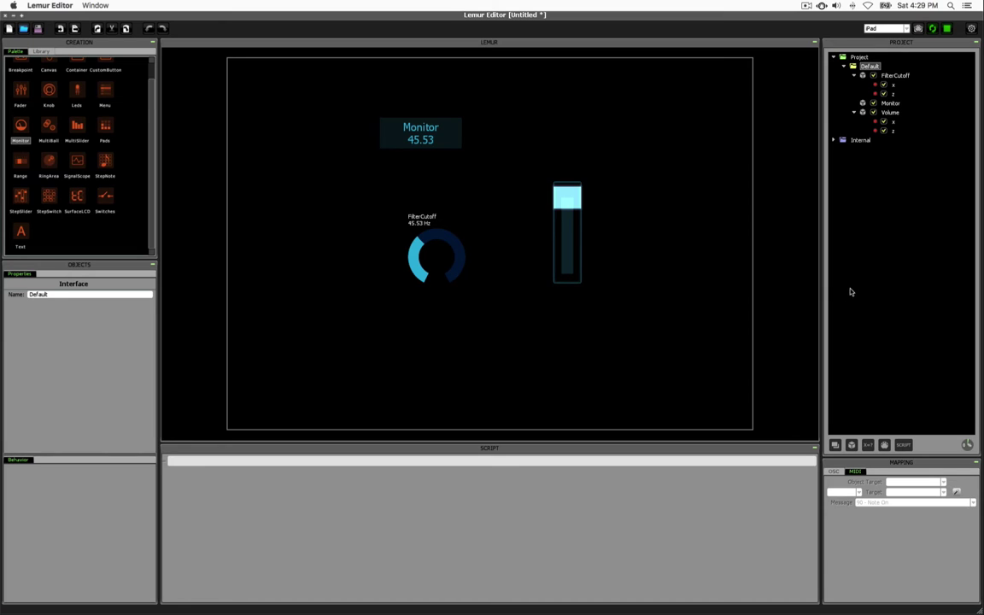
pyautogui.click(895, 76)
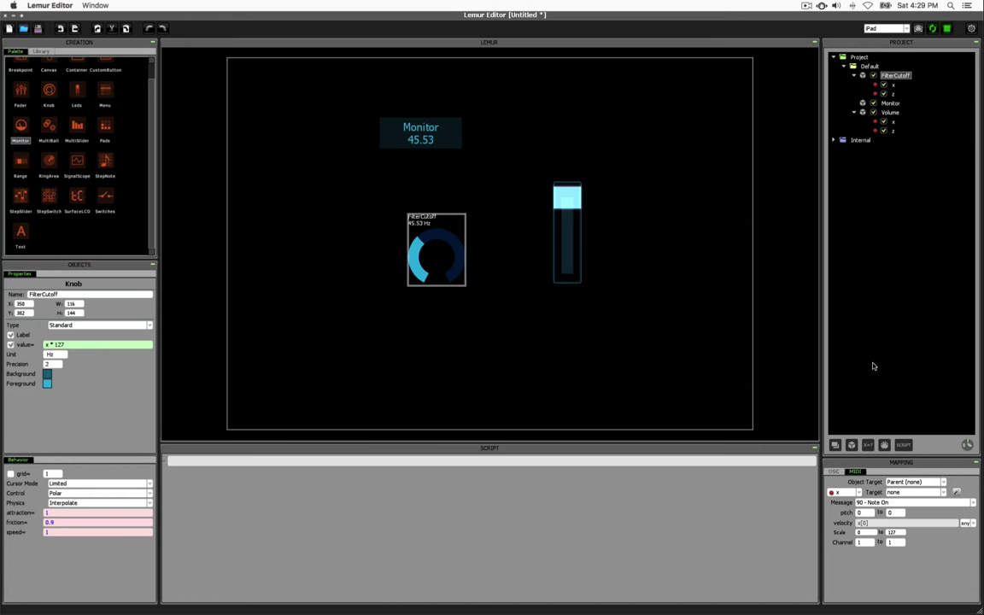
# Step: Create an expression named out on FilterCutoff, defined as x * 127
pyautogui.click(869, 445)
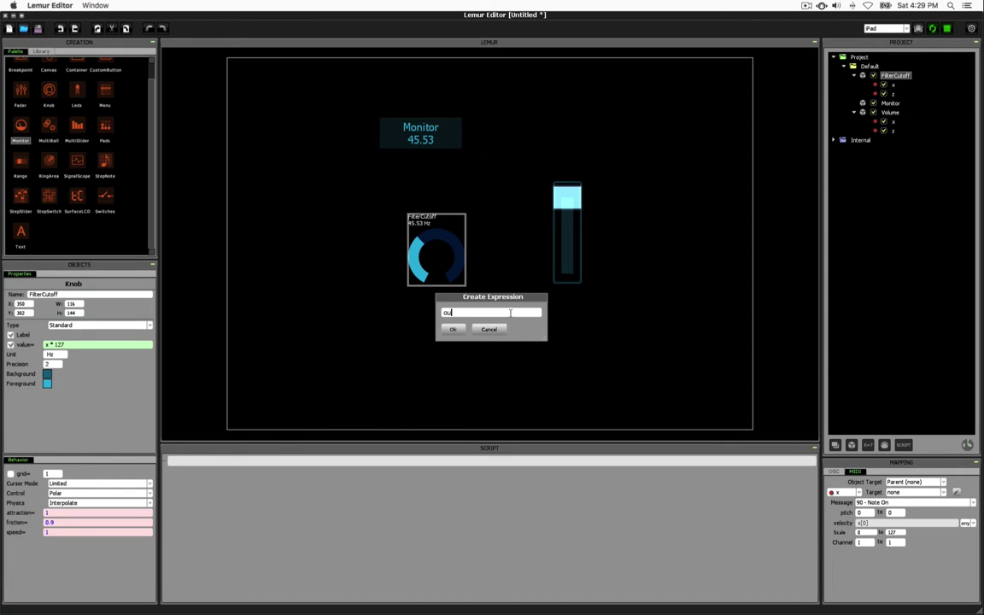
pyautogui.click(454, 331)
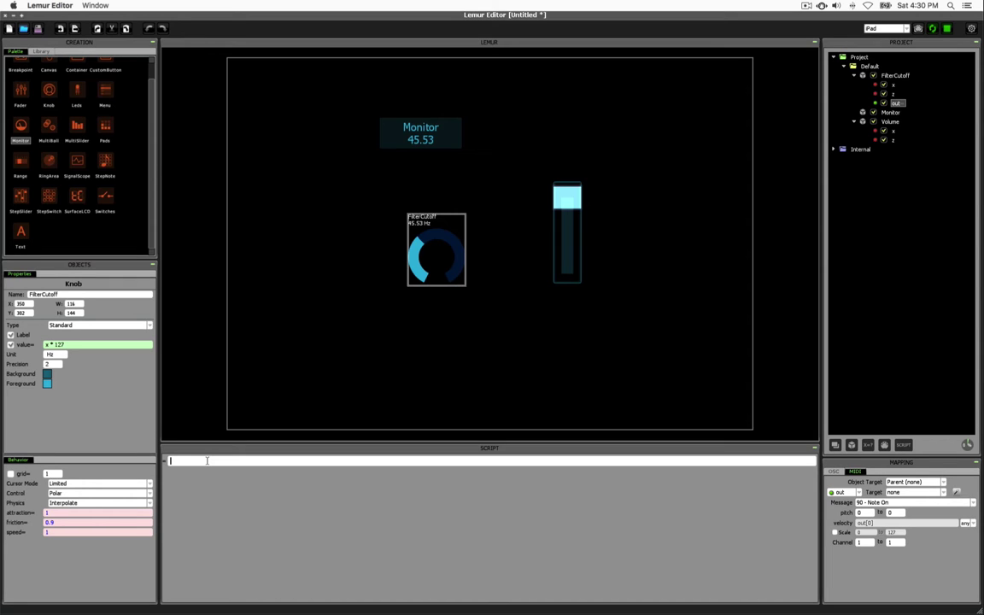
pyautogui.write('* 127')
# Step: Point the Monitor at FilterCutoff's out expression and turn the knob to 69.32 Hz to verify
pyautogui.click(491, 291)
pyautogui.click(421, 128)
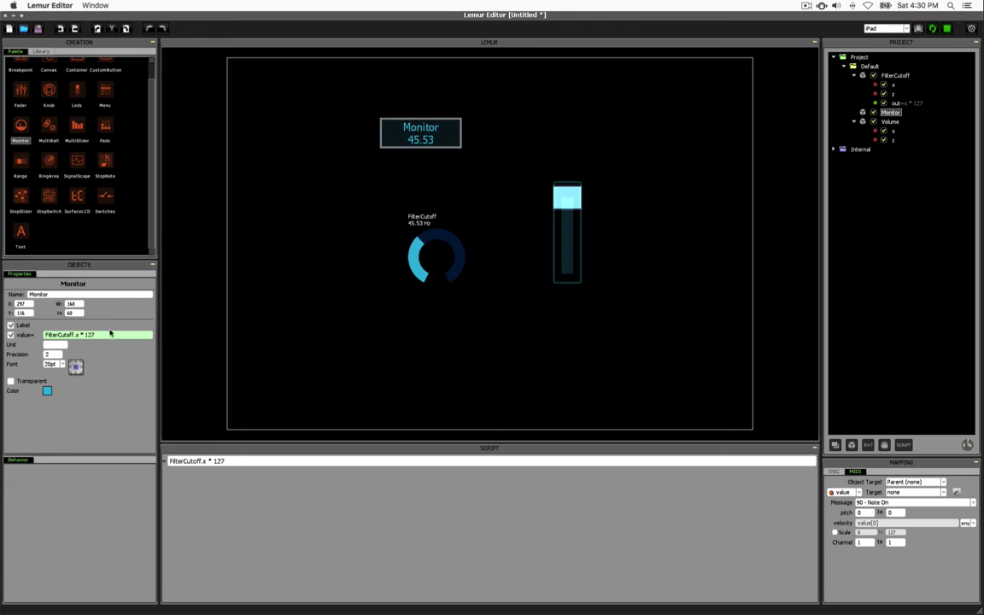
pyautogui.moveTo(75, 335); pyautogui.dragTo(119, 335)
pyautogui.press('BackSpace')
pyautogui.click(307, 319)
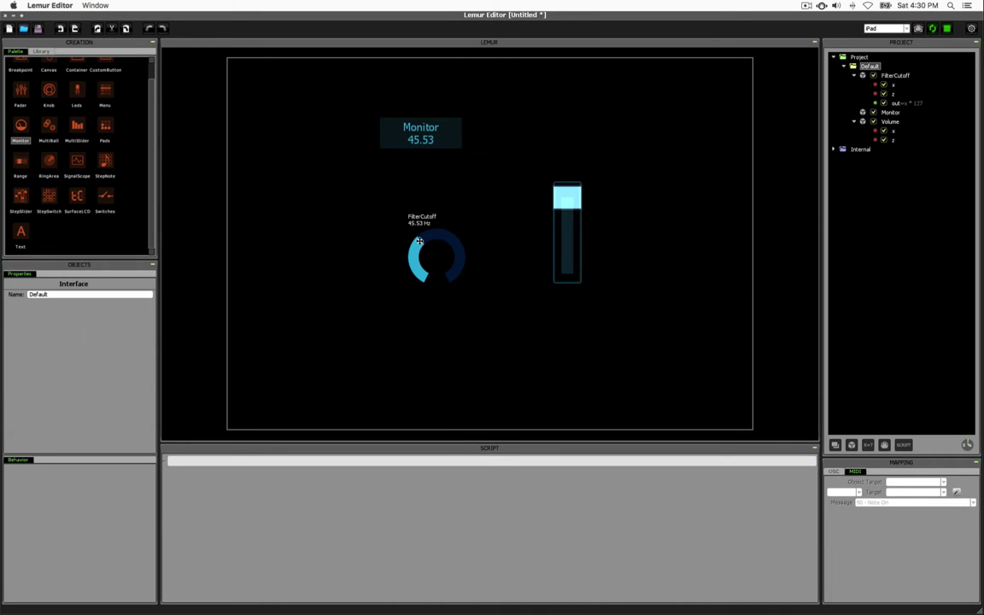
pyautogui.moveTo(419, 242); pyautogui.dragTo(461, 214)
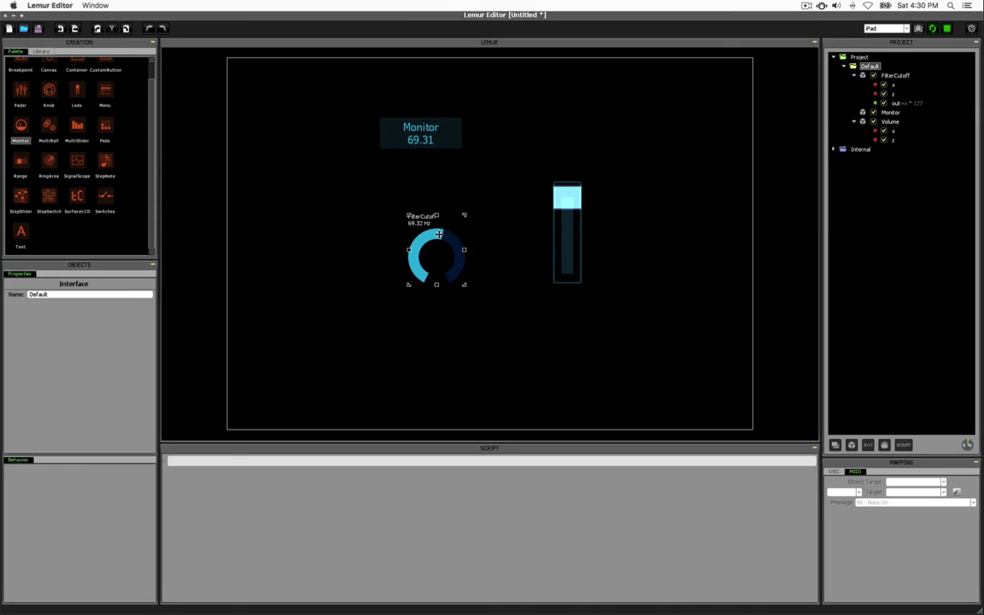
pyautogui.click(896, 104)
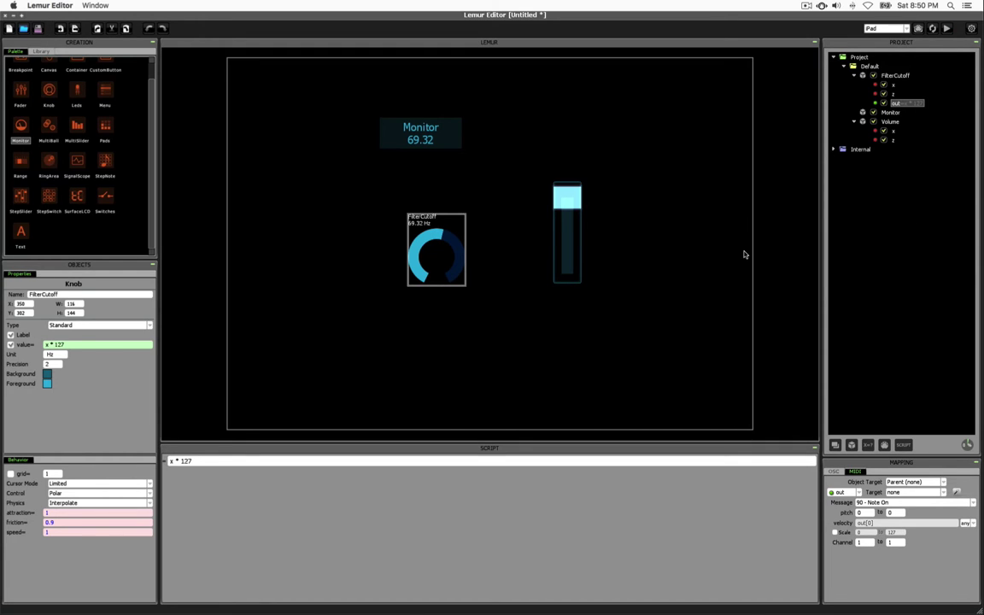
# Step: Change the FilterCutoff knob's foreground colour to yellow
pyautogui.click(418, 242)
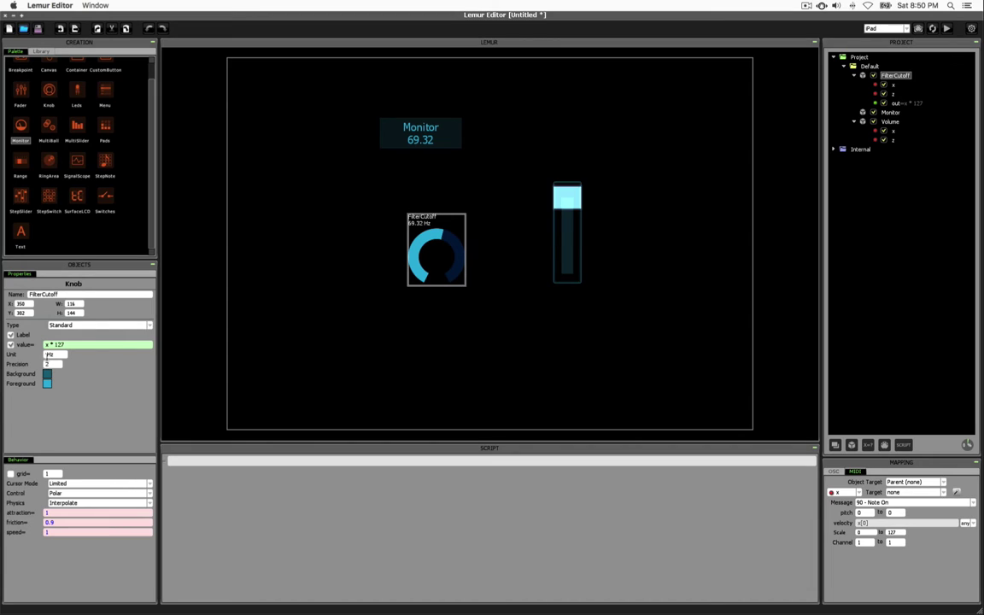
pyautogui.click(47, 374)
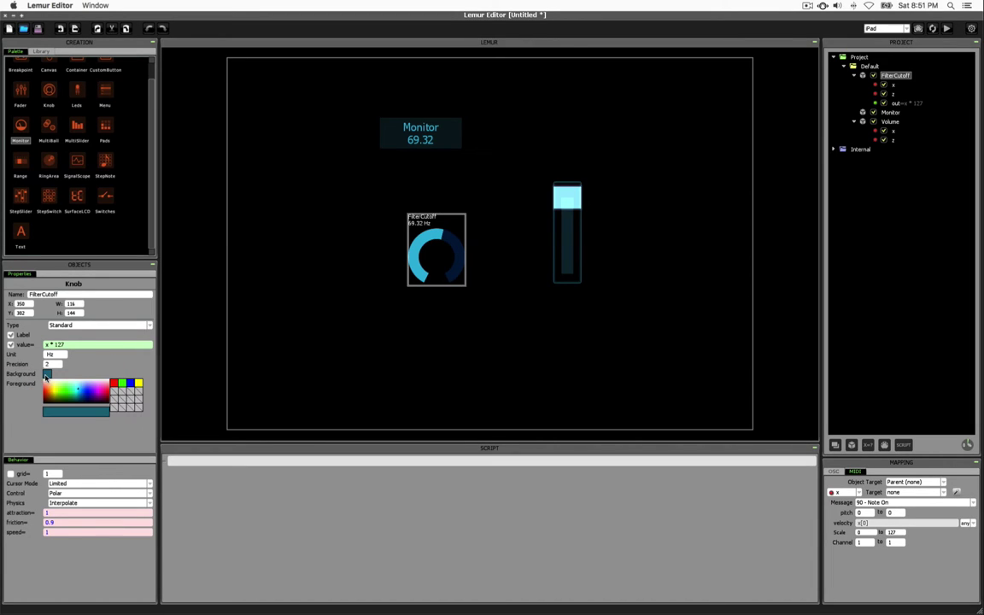
pyautogui.click(96, 367)
pyautogui.click(47, 384)
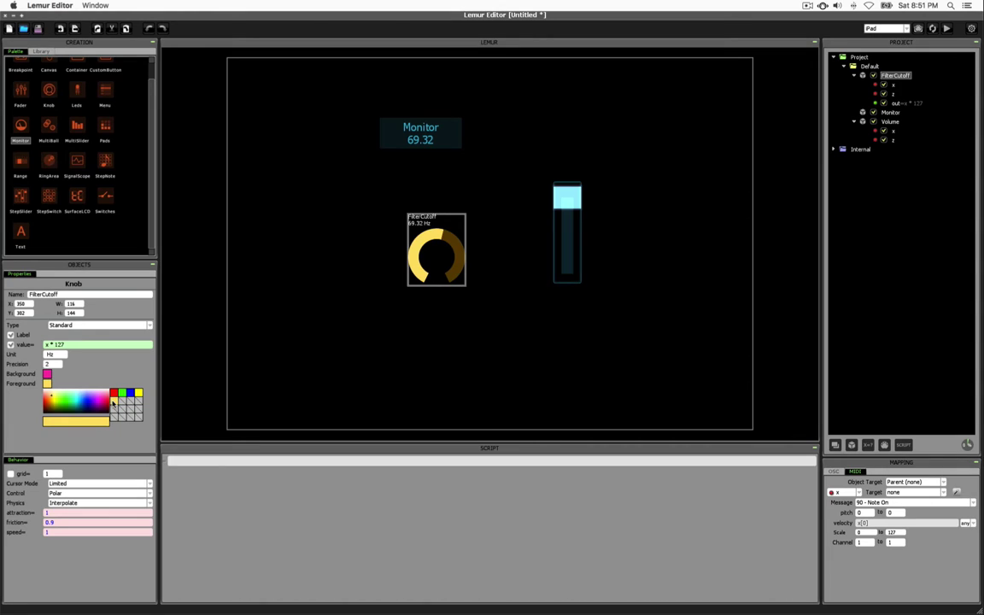
pyautogui.click(47, 373)
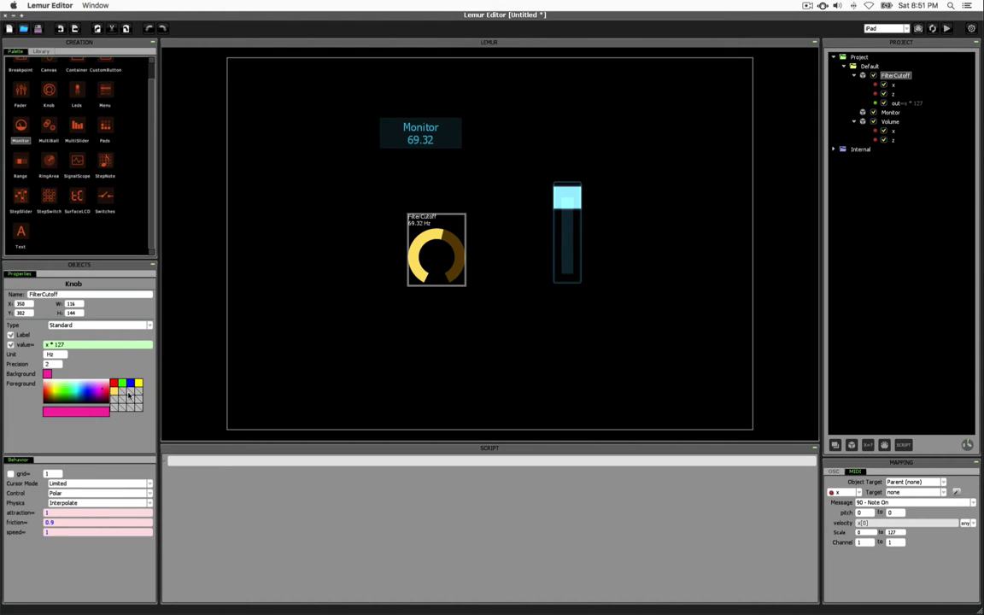
# Step: Check the Volume fader's colour choices and leave it blue
pyautogui.click(508, 277)
pyautogui.click(566, 222)
pyautogui.click(47, 363)
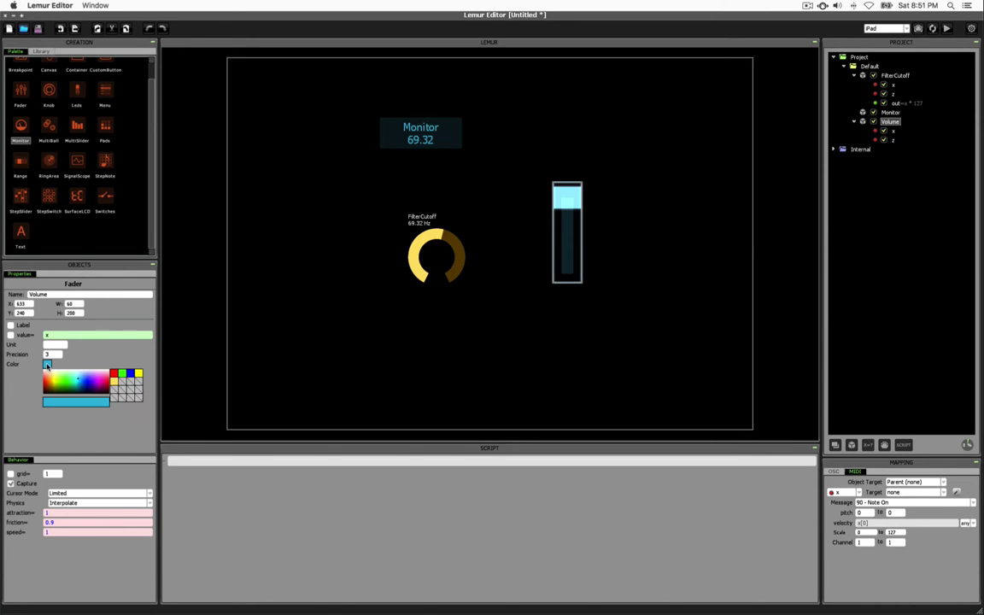
pyautogui.click(306, 328)
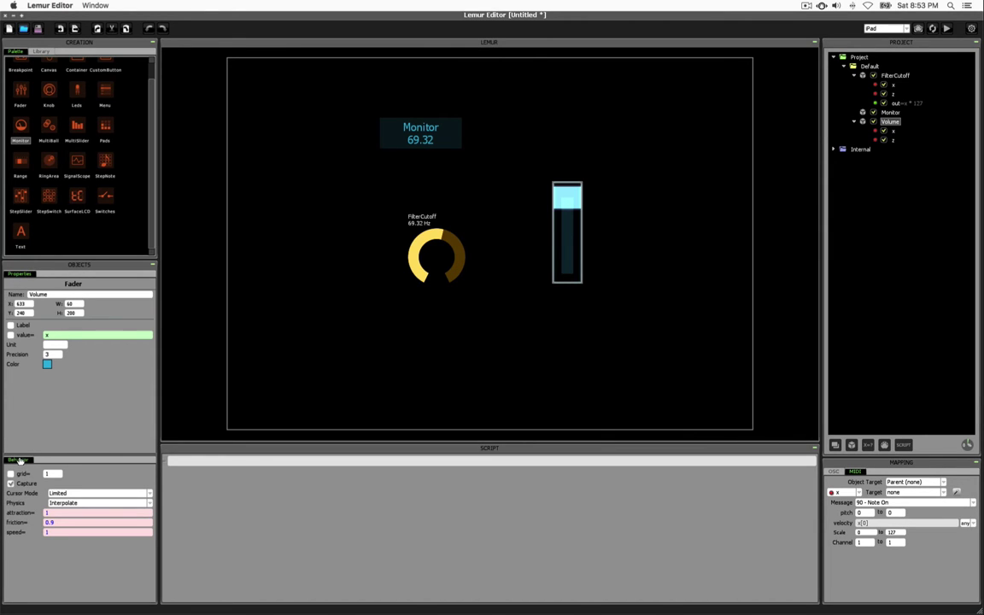
# Step: Make the FilterCutoff knob snap to a 5-step grid and test the stepping
pyautogui.click(424, 243)
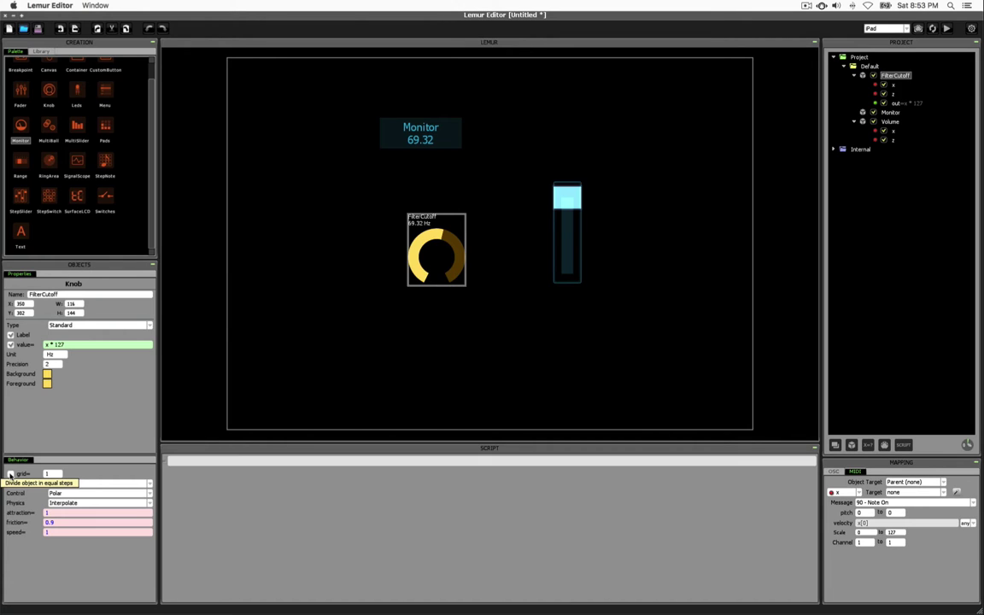
pyautogui.click(10, 474)
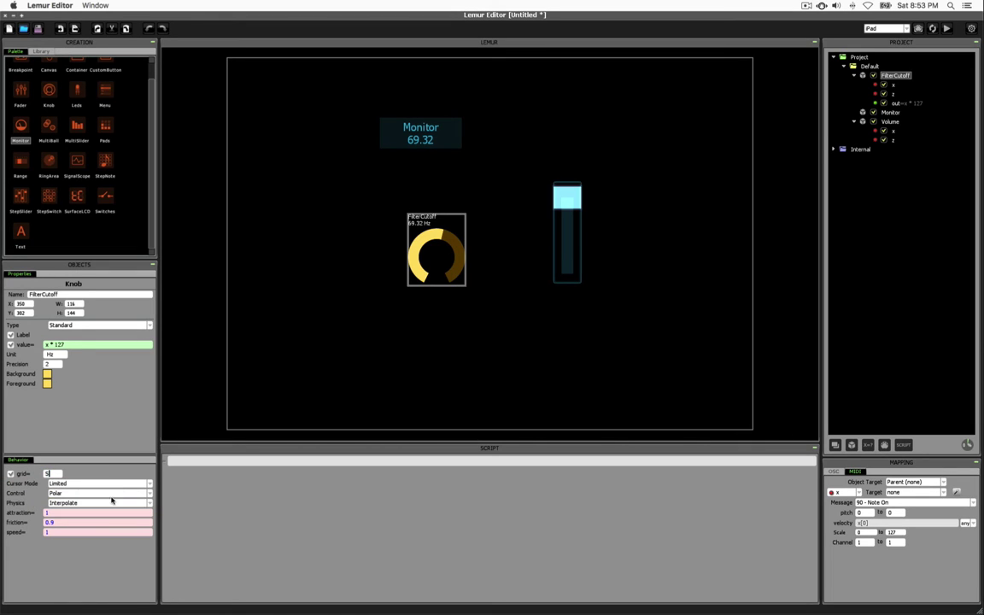
pyautogui.click(388, 318)
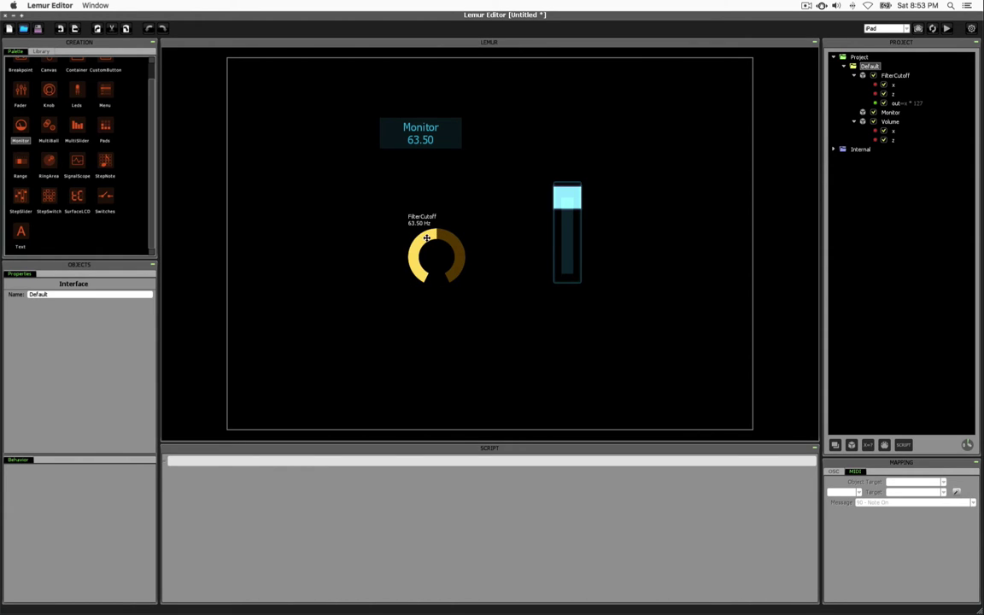
pyautogui.click(413, 260)
pyautogui.moveTo(414, 260); pyautogui.dragTo(481, 222)
pyautogui.click(448, 232)
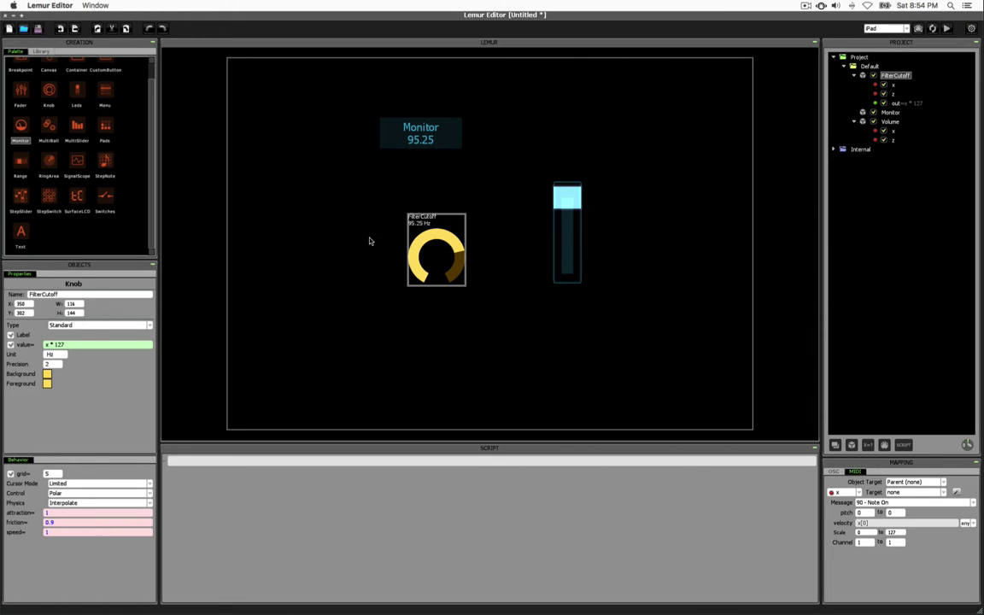
# Step: Remove '* 127' from the knob's value expression, leaving plain x at 1.00 Hz with the Monitor at 127.00
pyautogui.moveTo(82, 343); pyautogui.dragTo(28, 343)
pyautogui.press('BackSpace')
pyautogui.click(385, 309)
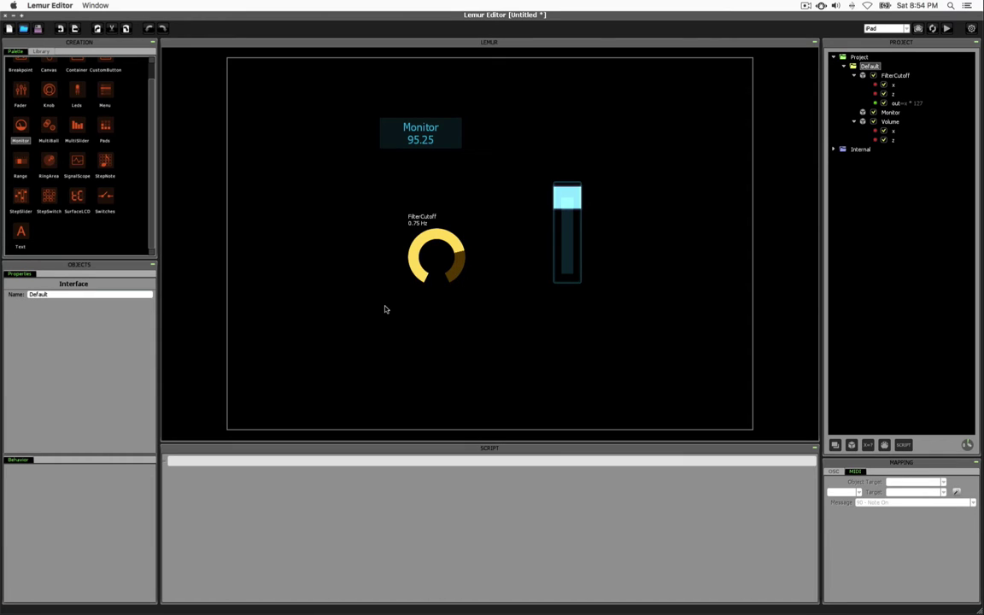
pyautogui.moveTo(459, 251); pyautogui.dragTo(397, 259)
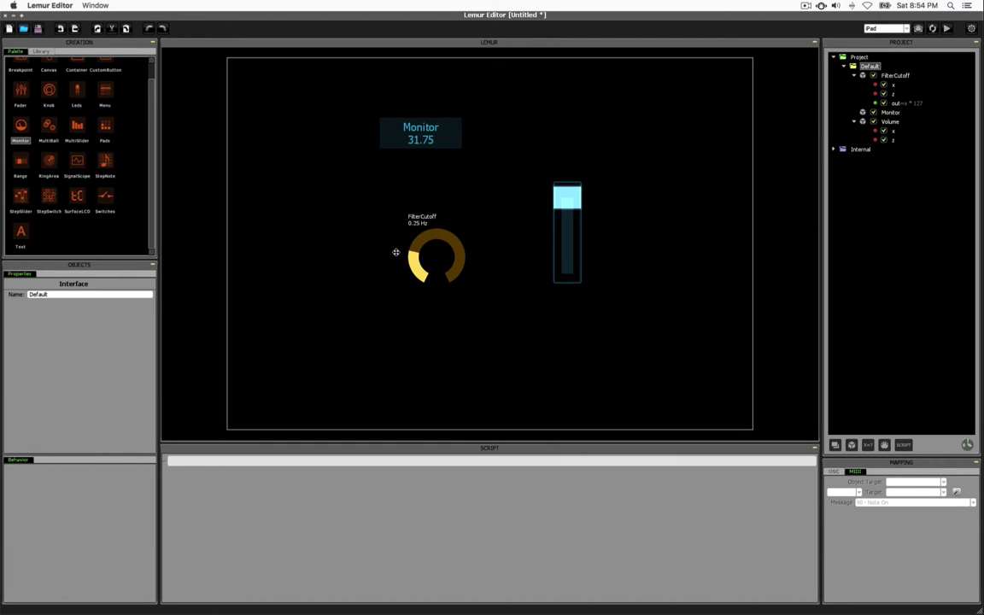
pyautogui.moveTo(396, 247)
pyautogui.mouseDown()
pyautogui.moveTo(423, 224)
pyautogui.moveTo(460, 242)
pyautogui.moveTo(464, 296)
pyautogui.moveTo(408, 215)
pyautogui.moveTo(410, 295)
pyautogui.moveTo(385, 251)
pyautogui.moveTo(407, 215)
pyautogui.moveTo(402, 203)
pyautogui.moveTo(474, 248)
pyautogui.moveTo(454, 296)
pyautogui.moveTo(380, 236)
pyautogui.mouseUp()
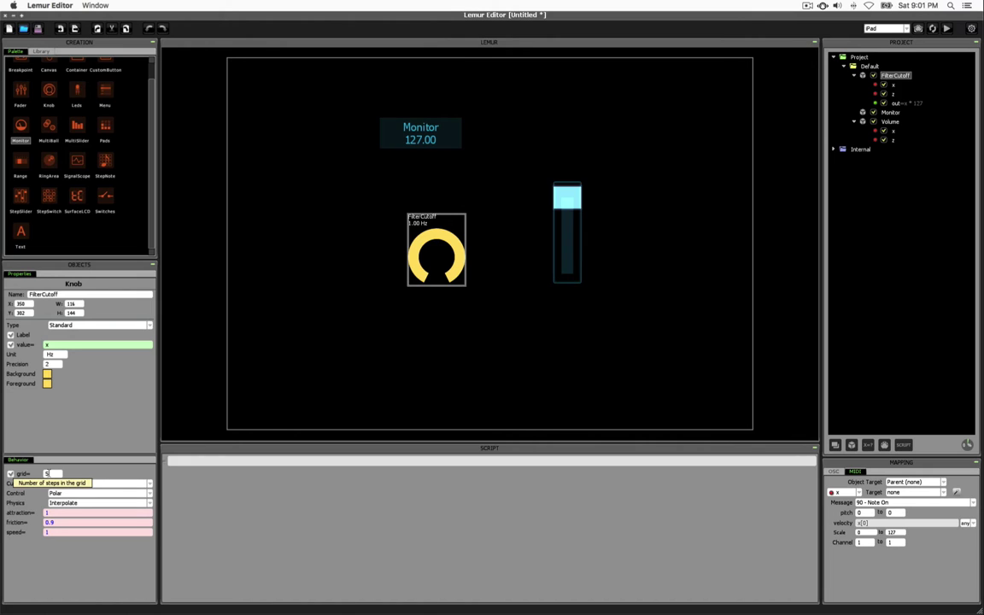
# Step: Turn off grid snapping on the FilterCutoff knob and sweep it smoothly to 0.97 Hz
pyautogui.click(457, 270)
pyautogui.moveTo(457, 271)
pyautogui.mouseDown()
pyautogui.moveTo(445, 229)
pyautogui.moveTo(408, 243)
pyautogui.moveTo(414, 279)
pyautogui.moveTo(461, 242)
pyautogui.moveTo(449, 276)
pyautogui.mouseUp()
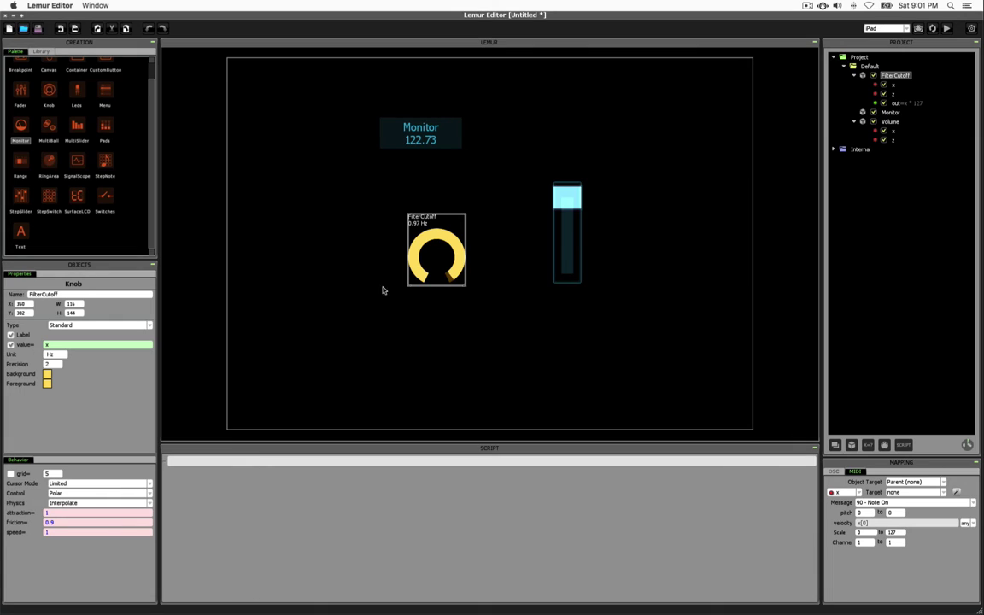
pyautogui.click(433, 320)
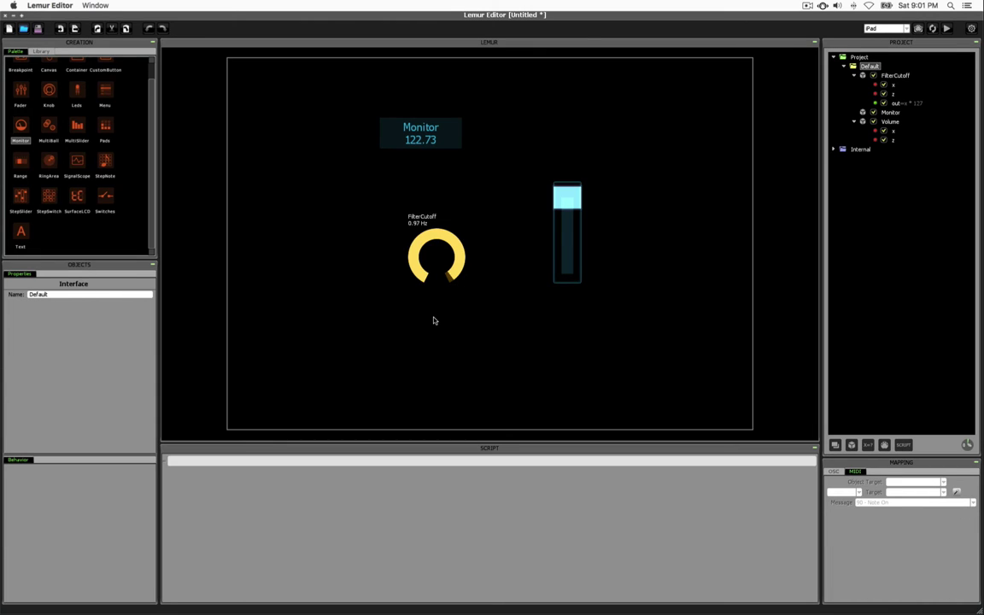
pyautogui.click(435, 256)
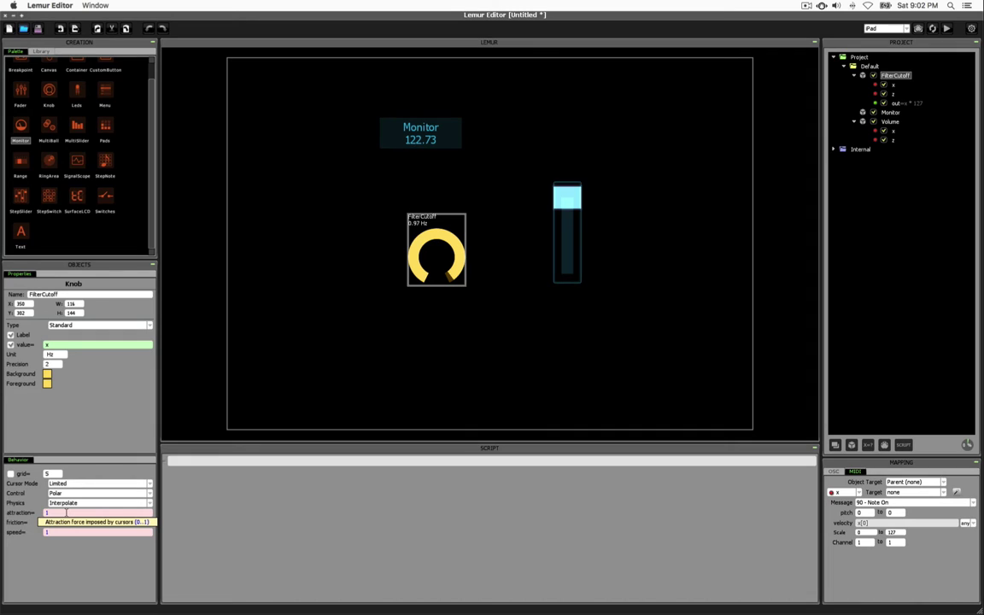
# Step: Turn the FilterCutoff knob repeatedly to watch it ease with attraction 0.5, ending near 0.03 Hz
pyautogui.click(344, 274)
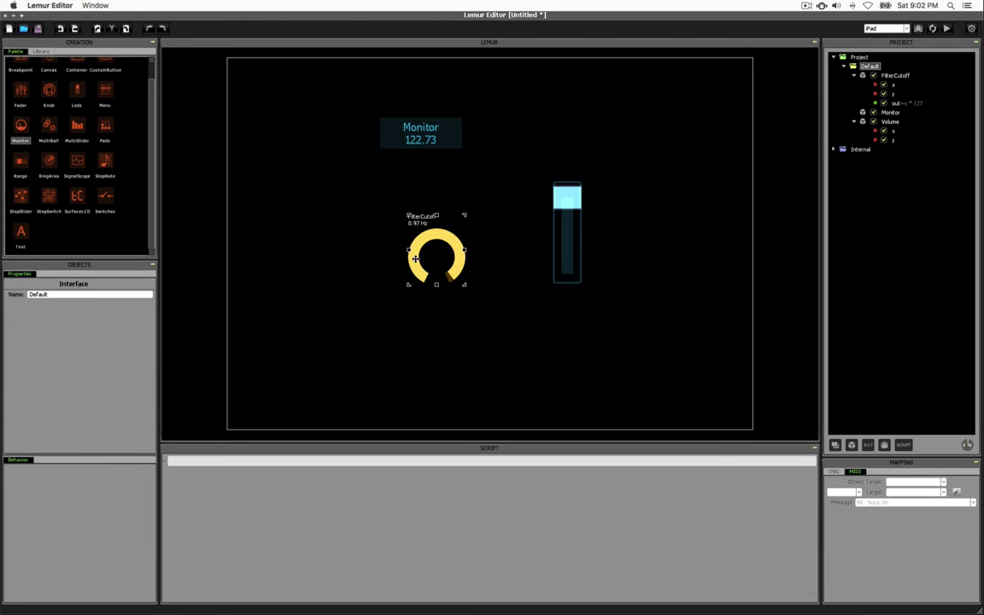
pyautogui.click(421, 255)
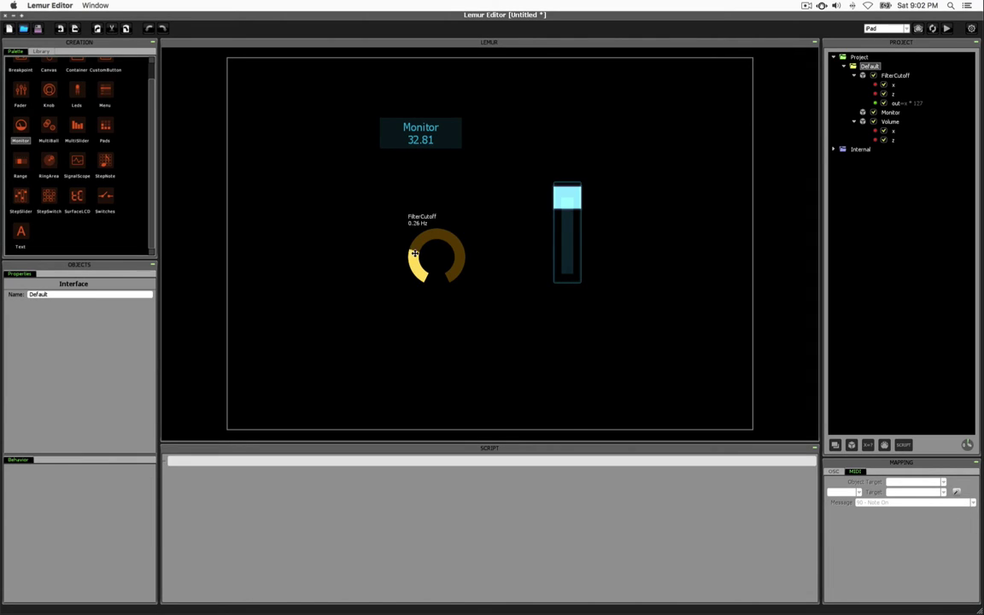
pyautogui.moveTo(421, 255); pyautogui.dragTo(449, 235)
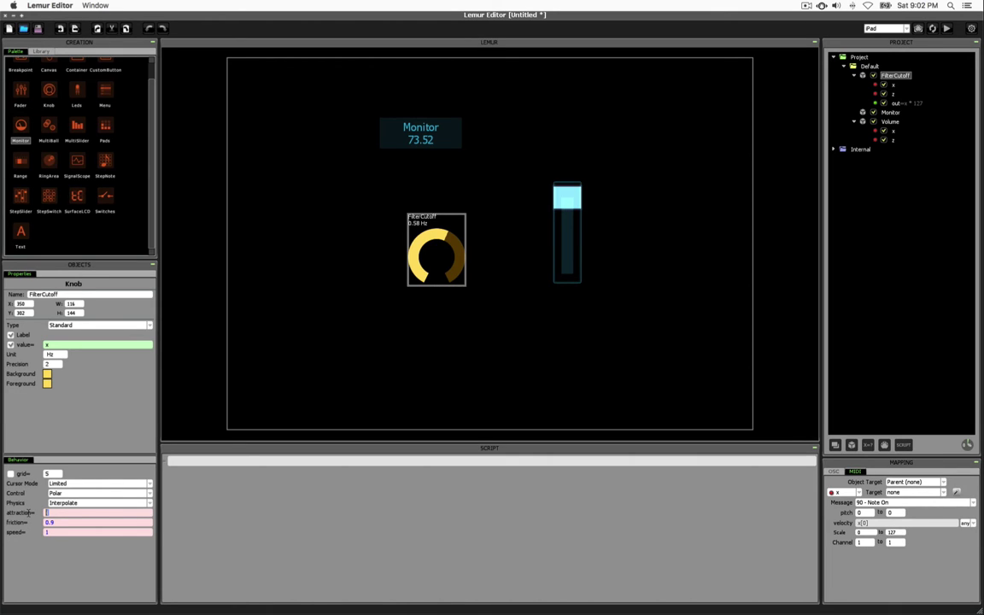
pyautogui.click(346, 366)
pyautogui.moveTo(414, 264)
pyautogui.mouseDown()
pyautogui.moveTo(466, 242)
pyautogui.moveTo(458, 263)
pyautogui.moveTo(416, 256)
pyautogui.mouseUp()
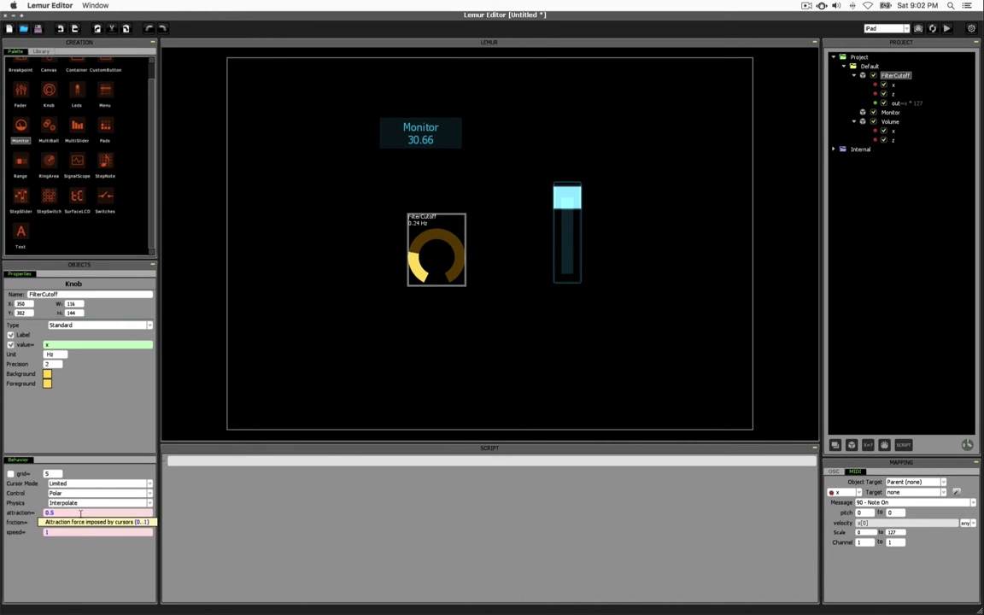
pyautogui.click(305, 384)
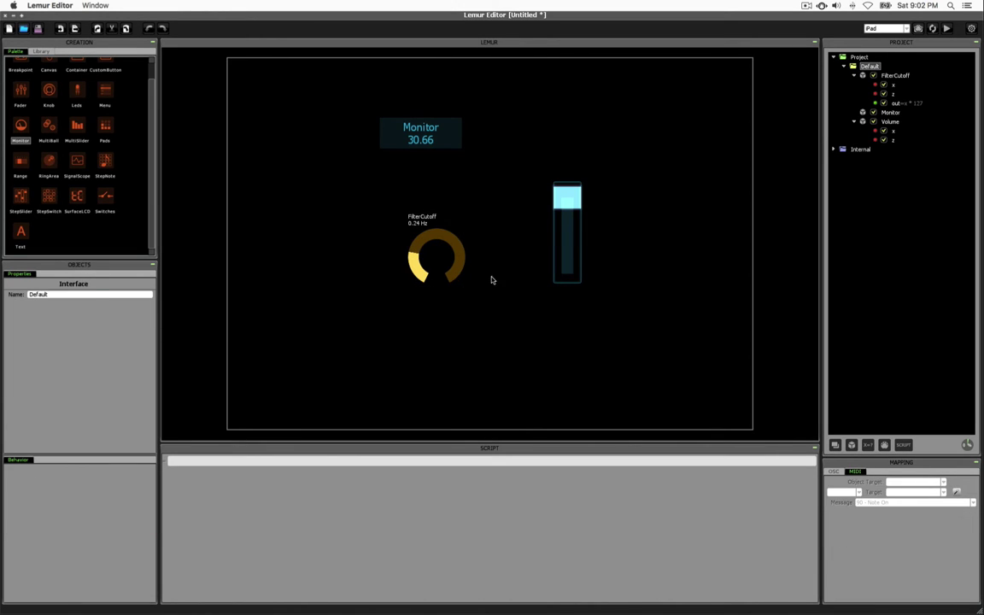
pyautogui.moveTo(413, 246); pyautogui.dragTo(420, 275)
# Step: Switch the FilterCutoff knob's physics to Mass-Spring and turn it up to test the spring
pyautogui.click(438, 250)
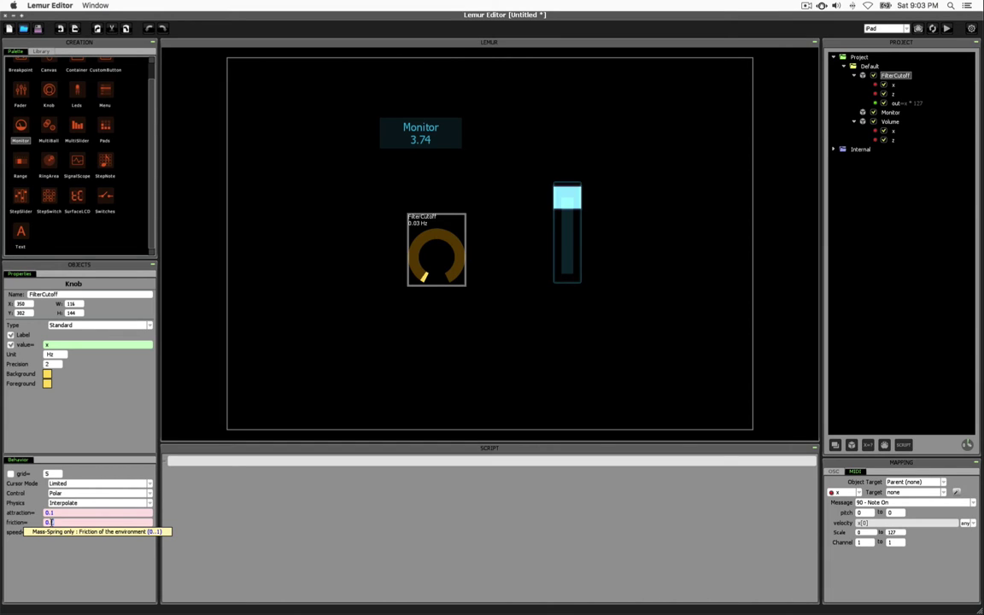
pyautogui.click(148, 503)
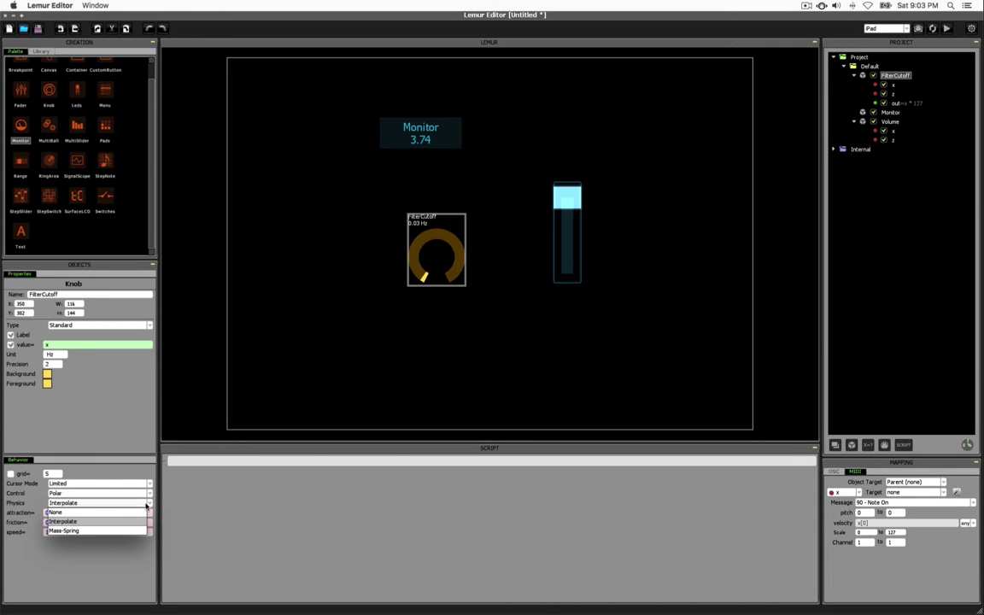
pyautogui.click(105, 531)
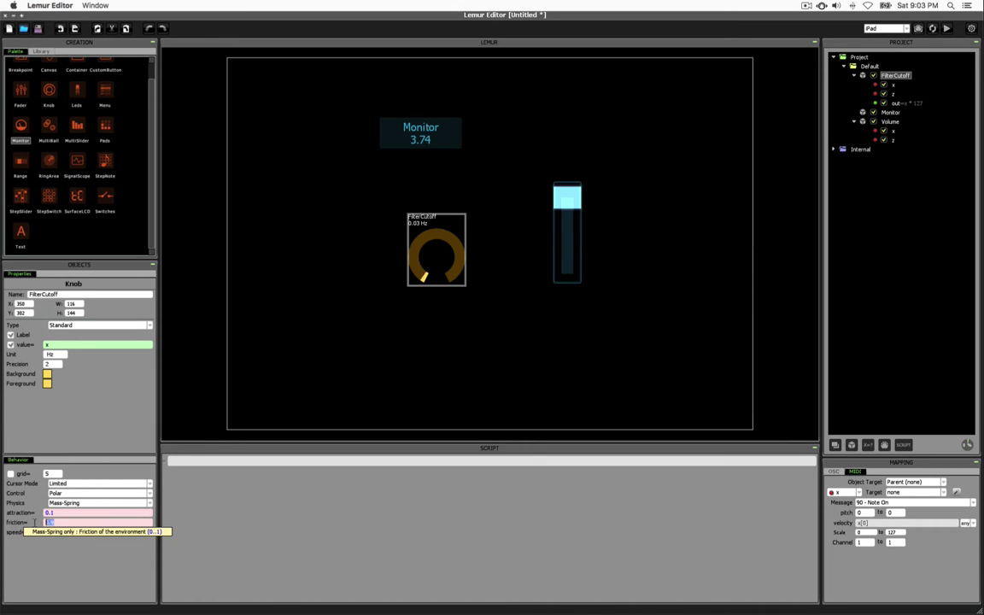
pyautogui.doubleClick(58, 522)
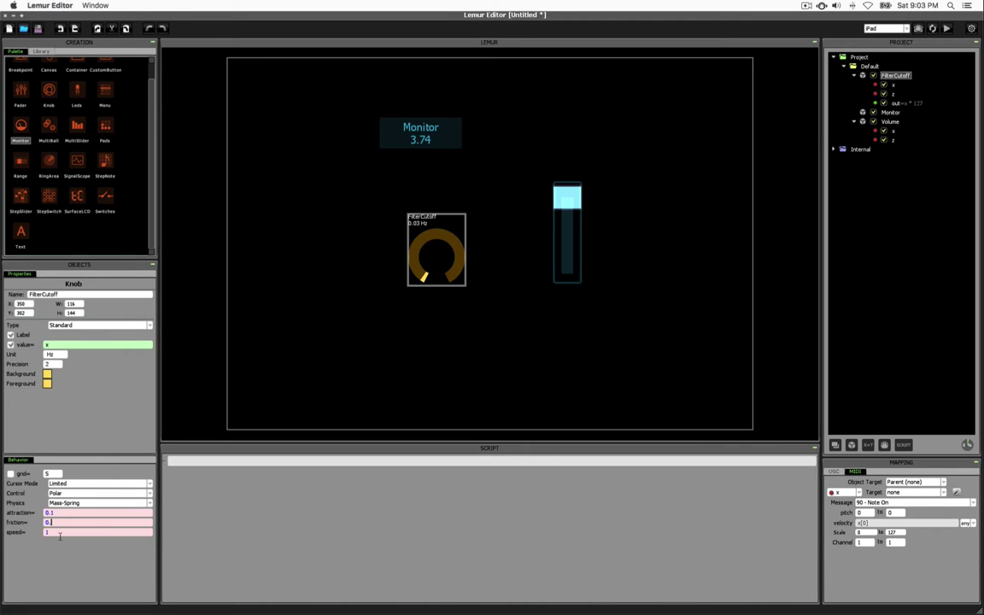
pyautogui.click(431, 299)
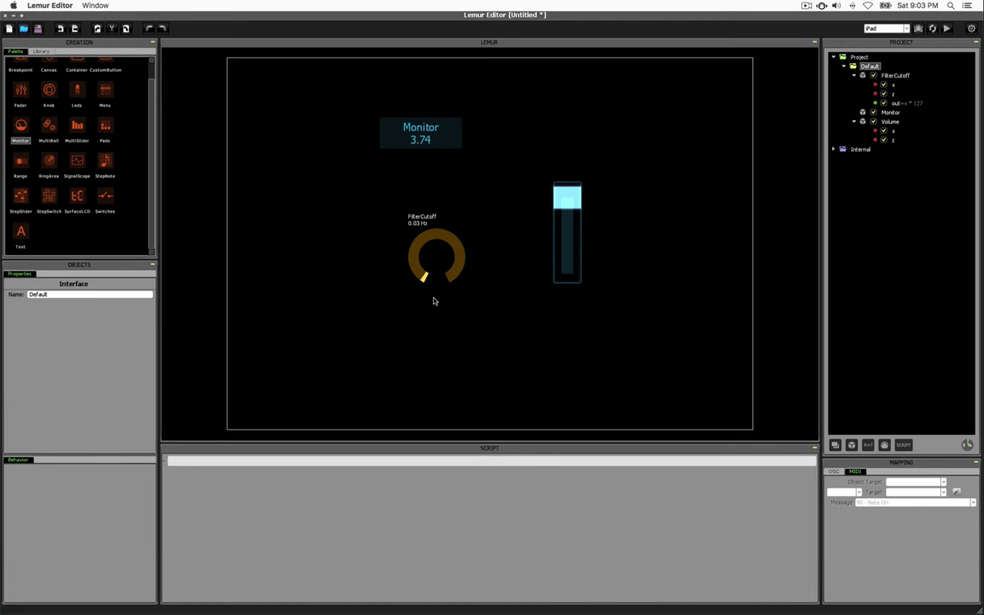
pyautogui.click(454, 241)
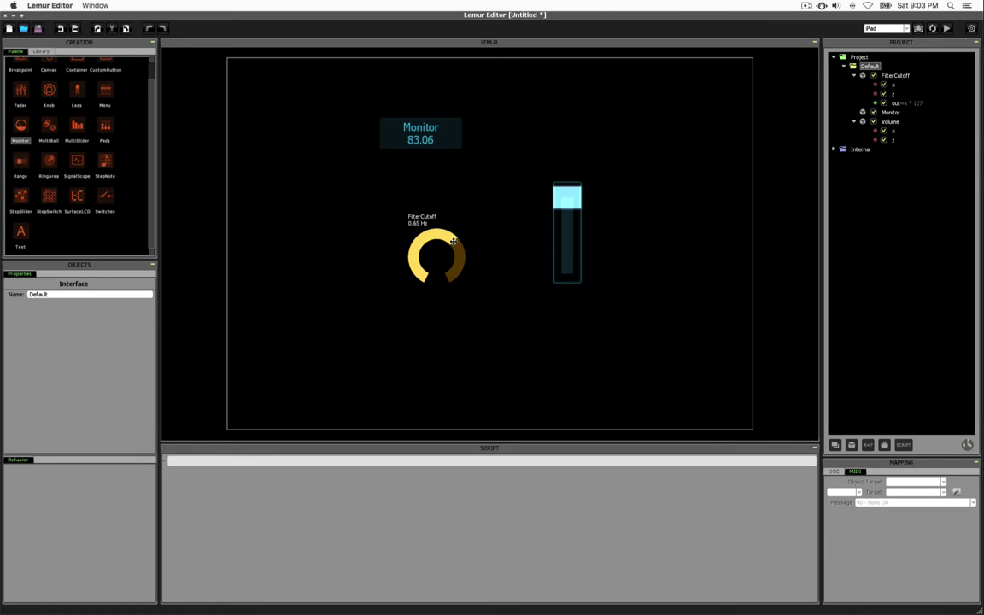
# Step: Change the knob's attraction value to 1 and swing it low and high to test
pyautogui.click(454, 241)
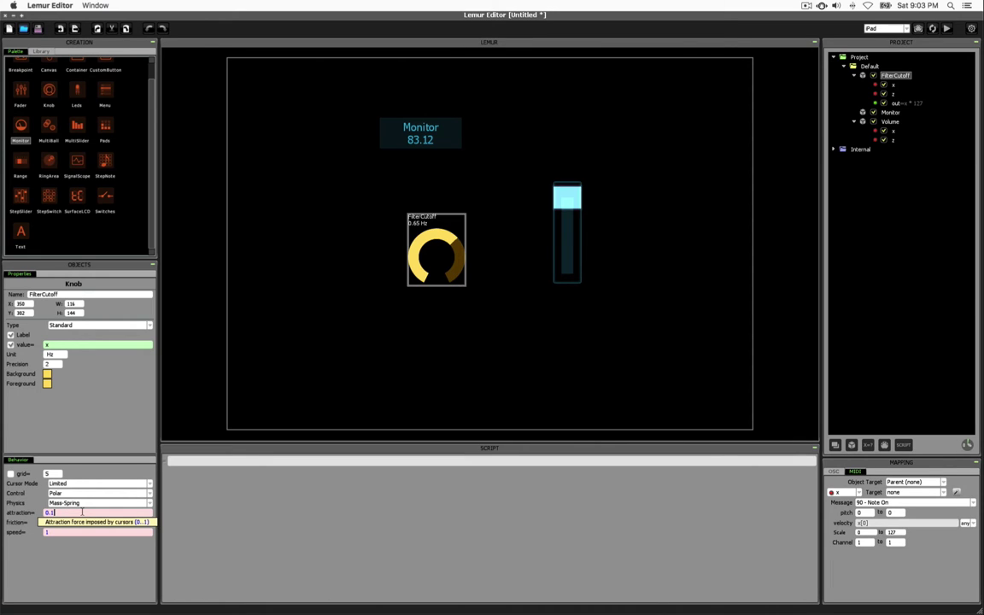
pyautogui.press('BackSpace')
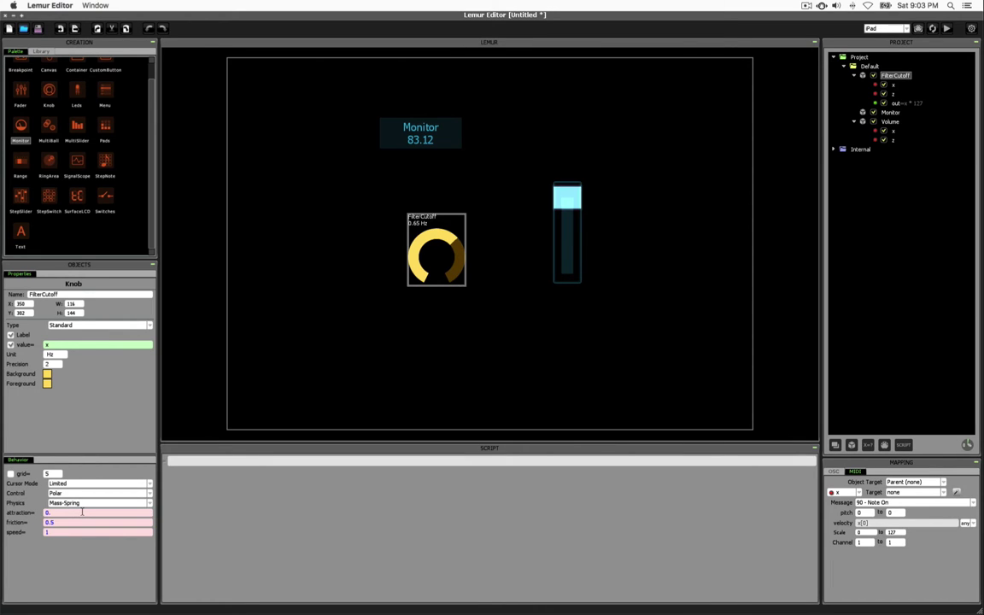
pyautogui.press('BackSpace')
pyautogui.write('1')
pyautogui.click(436, 376)
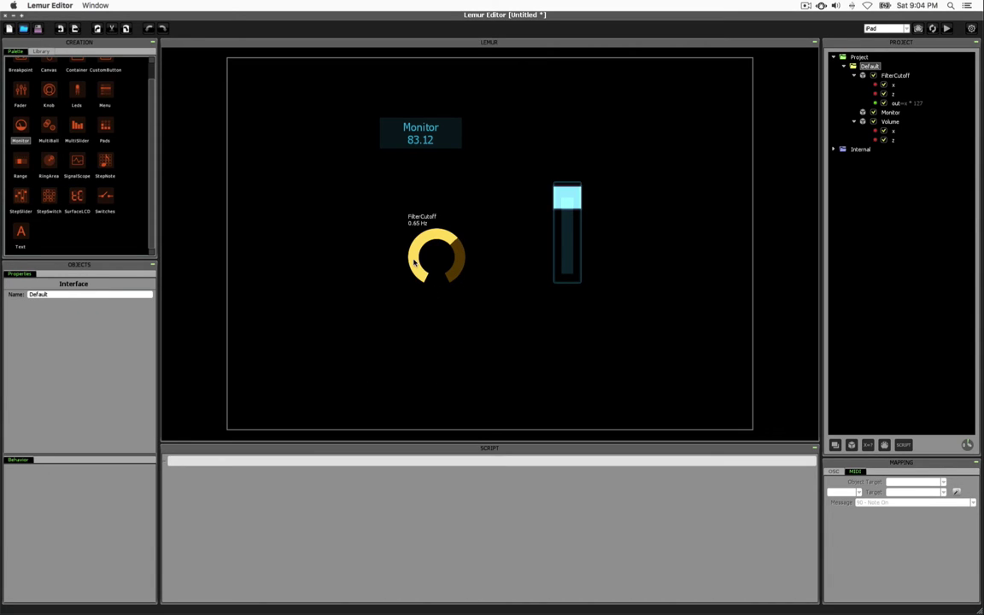
pyautogui.click(413, 263)
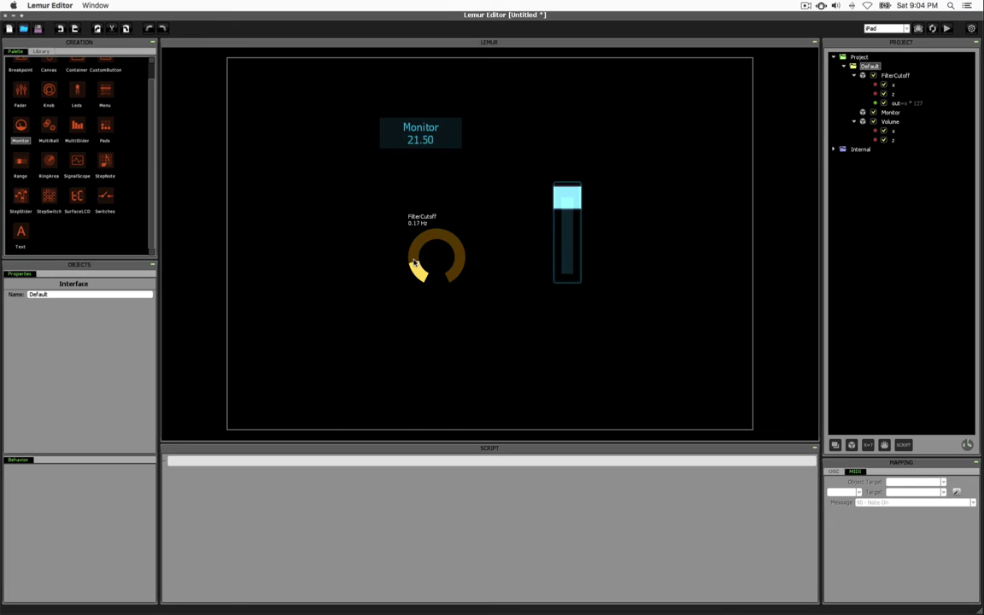
pyautogui.click(452, 247)
pyautogui.click(413, 261)
# Step: Set the knob's friction to 0.8 and swing it up to watch it overshoot
pyautogui.click(417, 262)
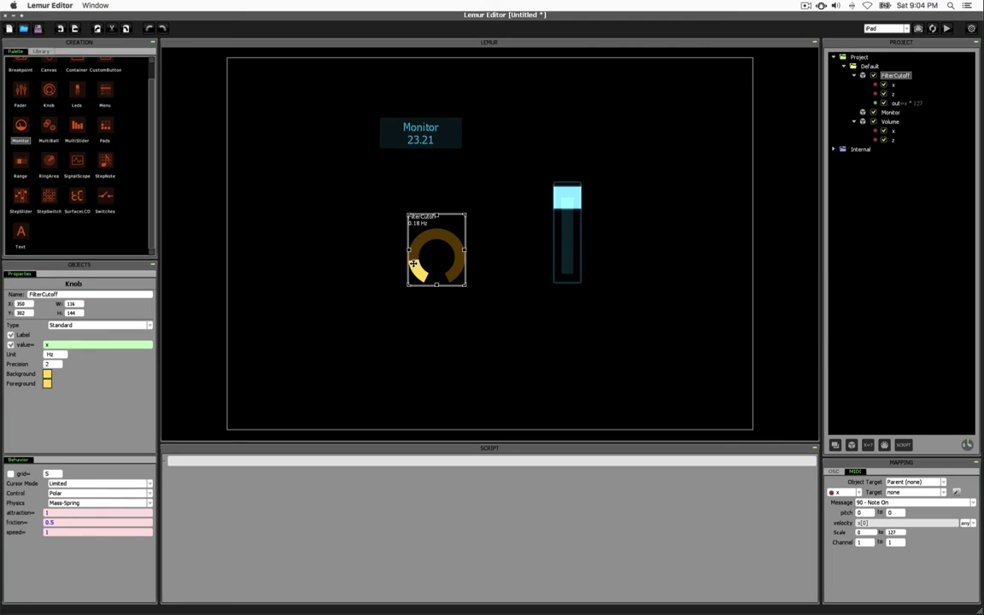
pyautogui.doubleClick(48, 522)
pyautogui.click(427, 306)
pyautogui.click(451, 238)
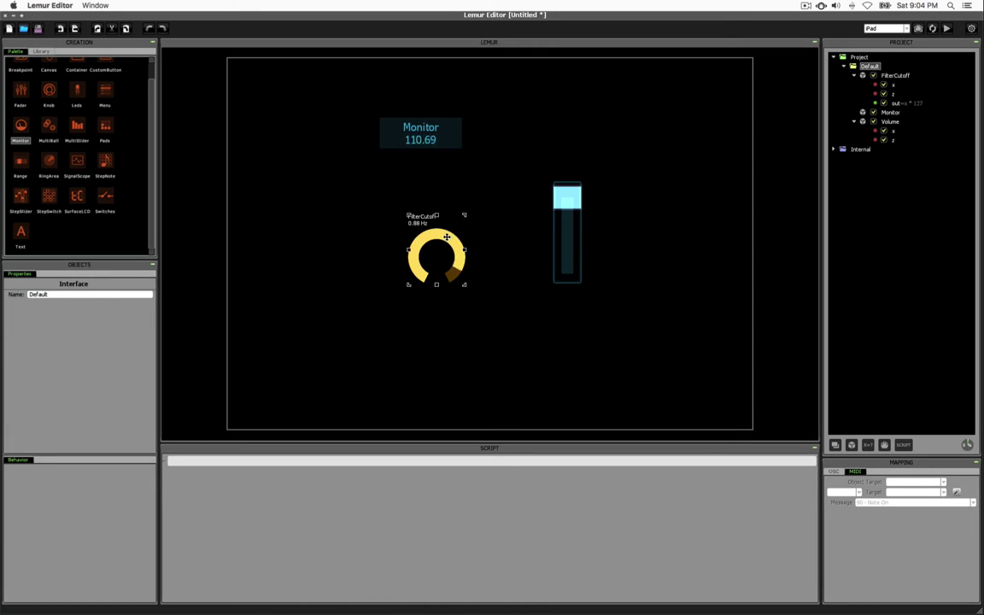
pyautogui.click(451, 238)
pyautogui.click(65, 523)
pyautogui.press('BackSpace')
pyautogui.press('BackSpace')
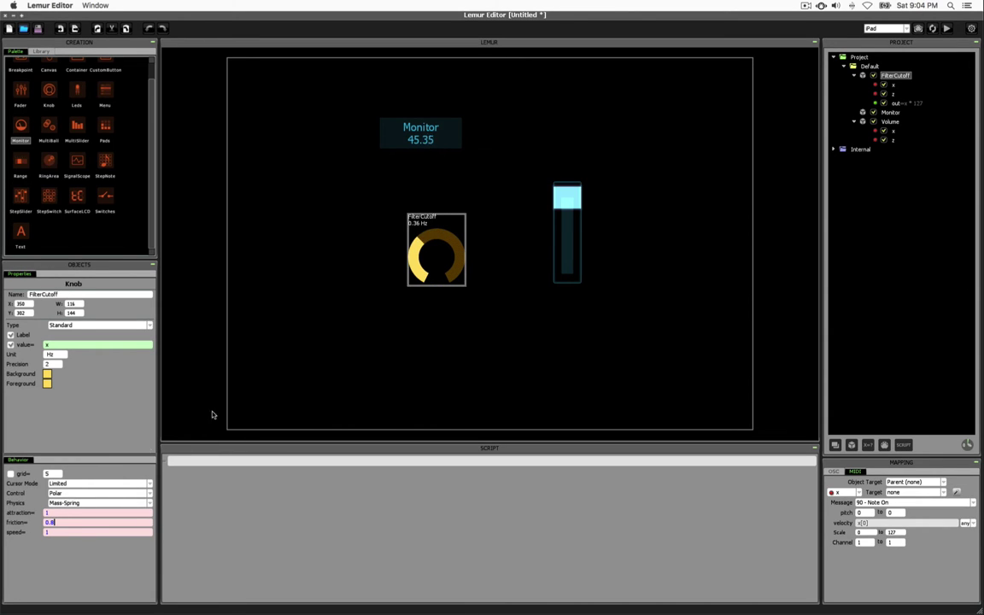
pyautogui.click(437, 324)
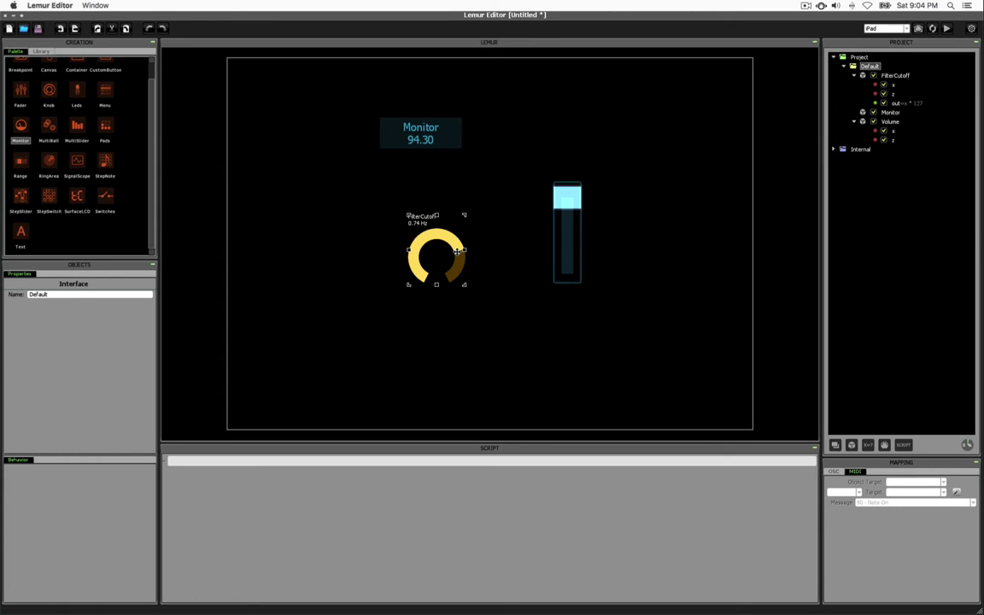
pyautogui.click(458, 251)
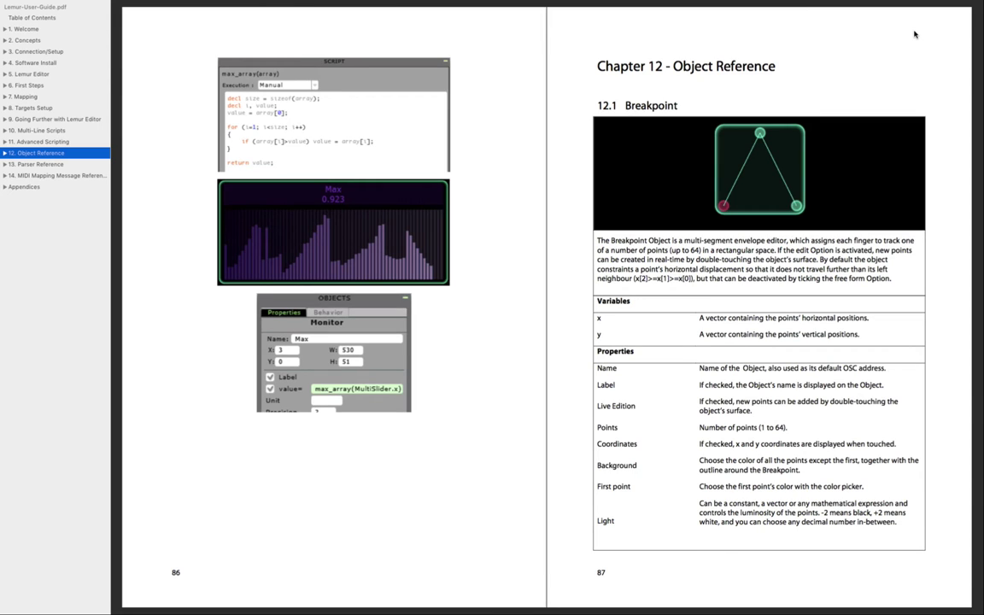
pyautogui.click(831, 71)
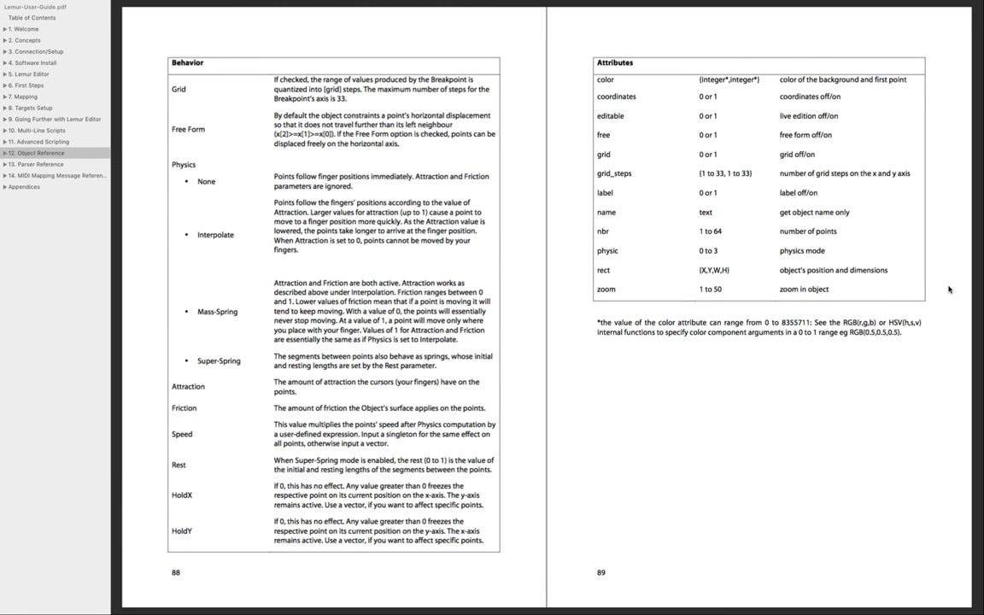
pyautogui.scroll(-5, 948, 290)
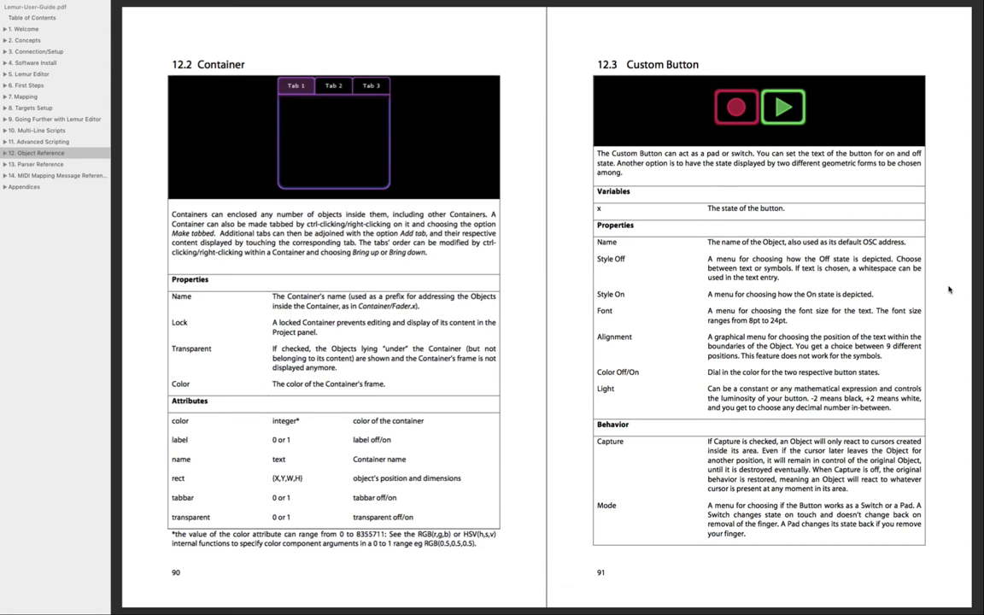
pyautogui.scroll(-5, 948, 290)
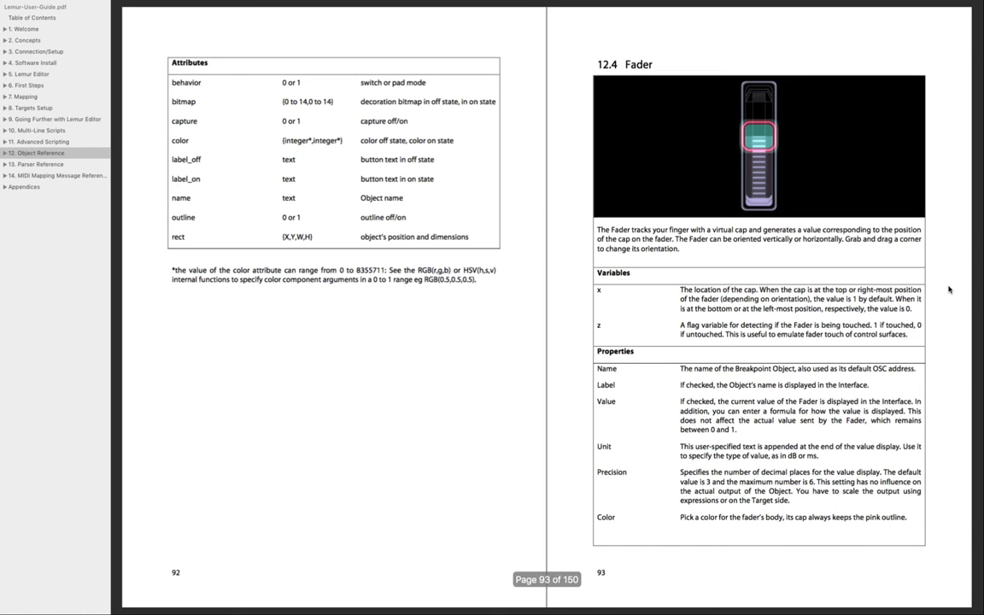
pyautogui.scroll(-10, 948, 290)
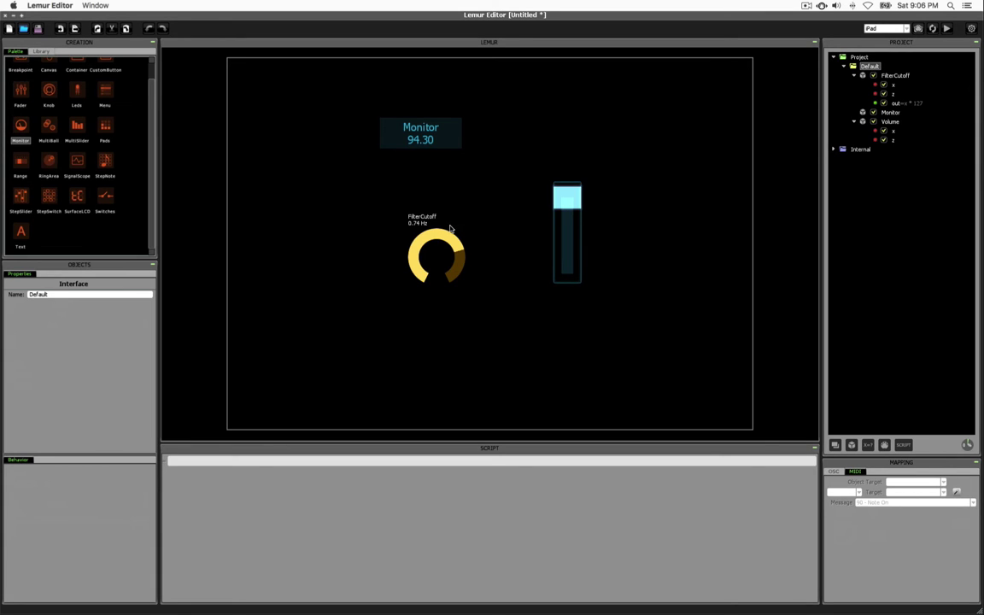
# Step: Turn the FilterCutoff knob down to 0.54 Hz and review its attraction, friction and speed settings
pyautogui.moveTo(447, 236)
pyautogui.mouseDown()
pyautogui.moveTo(436, 233)
pyautogui.moveTo(417, 259)
pyautogui.moveTo(414, 233)
pyautogui.moveTo(466, 256)
pyautogui.moveTo(462, 266)
pyautogui.moveTo(436, 236)
pyautogui.mouseUp()
pyautogui.click(434, 233)
pyautogui.click(290, 375)
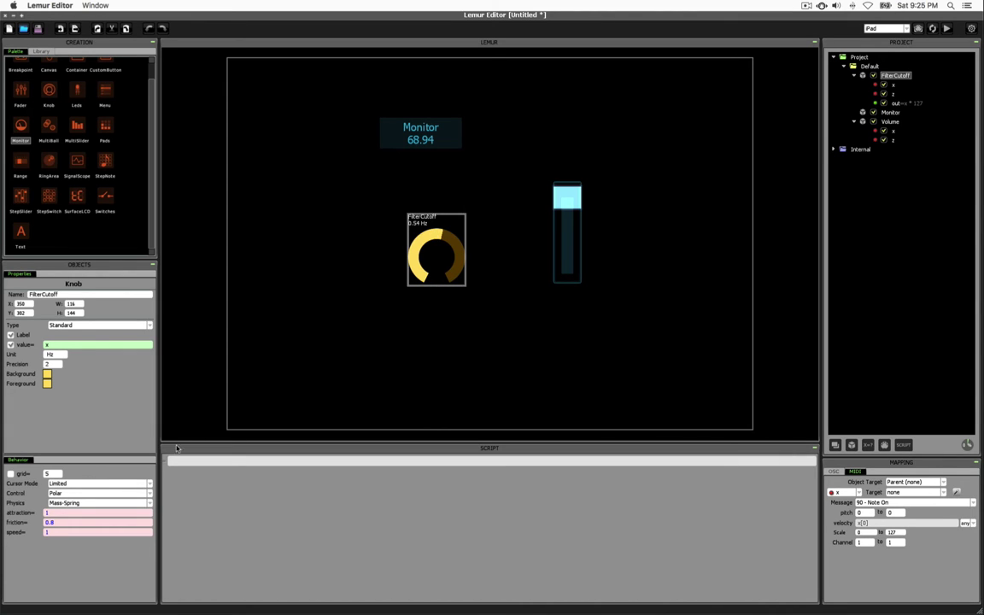
pyautogui.click(59, 513)
pyautogui.click(69, 522)
pyautogui.click(72, 531)
# Step: Shift the FilterCutoff knob up-left and bring the Volume fader in beside it
pyautogui.click(446, 346)
pyautogui.moveTo(463, 267); pyautogui.dragTo(440, 316)
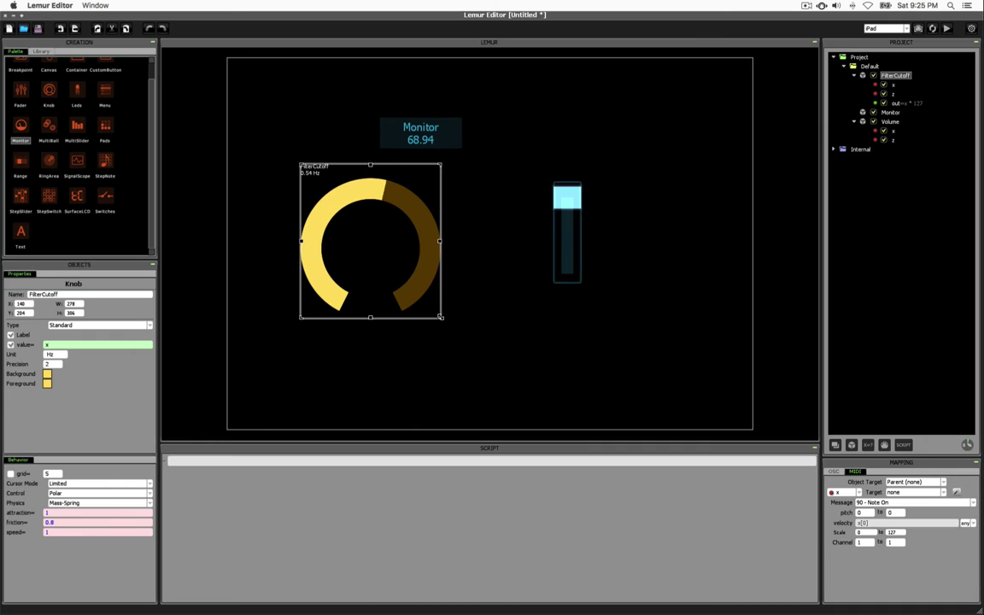
pyautogui.click(451, 236)
pyautogui.moveTo(567, 240); pyautogui.dragTo(483, 215)
pyautogui.moveTo(483, 262); pyautogui.dragTo(484, 317)
# Step: Paste two copies of the Volume fader and line them up to its right
pyautogui.click(524, 246)
pyautogui.press('super+v')
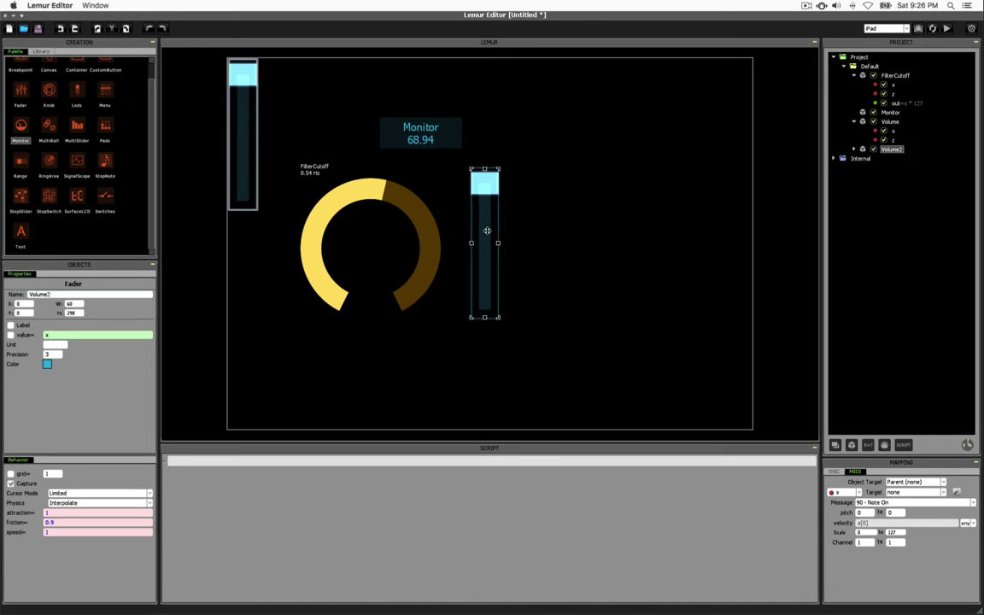
pyautogui.moveTo(225, 118); pyautogui.dragTo(541, 238)
pyautogui.press('super+v')
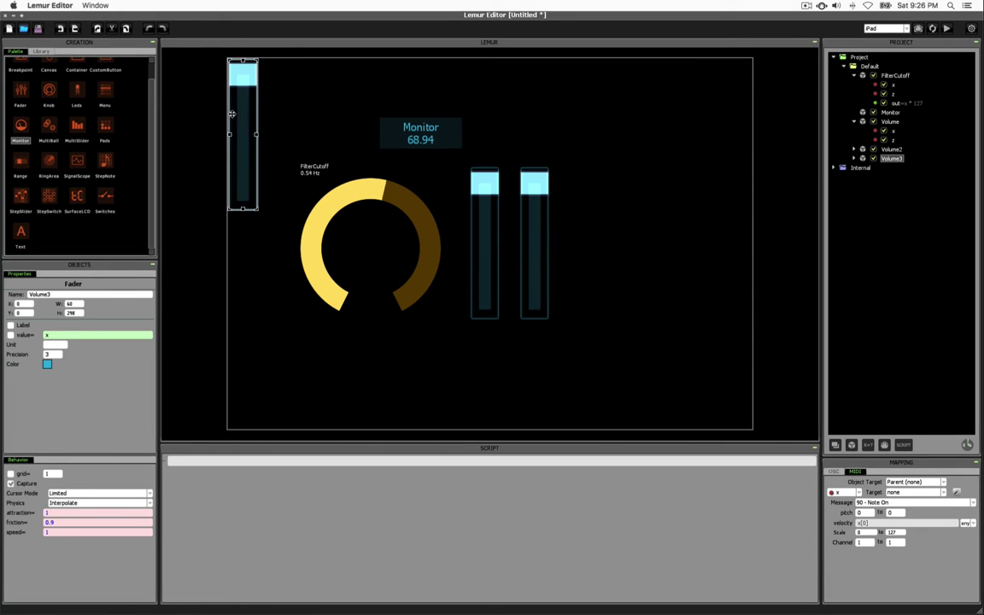
pyautogui.moveTo(233, 118); pyautogui.dragTo(575, 221)
pyautogui.click(618, 305)
pyautogui.click(594, 293)
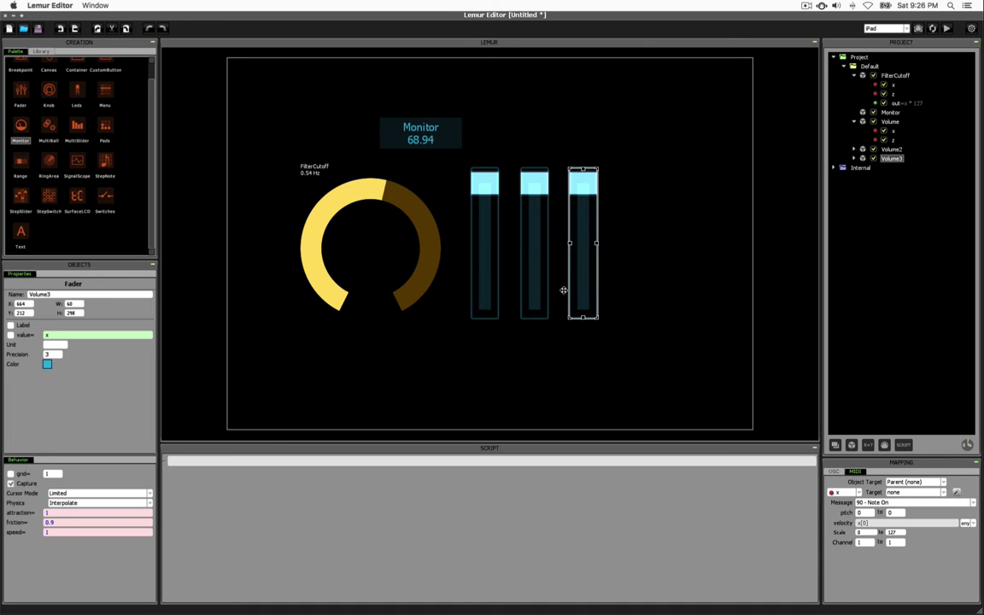
pyautogui.click(530, 274)
pyautogui.click(484, 278)
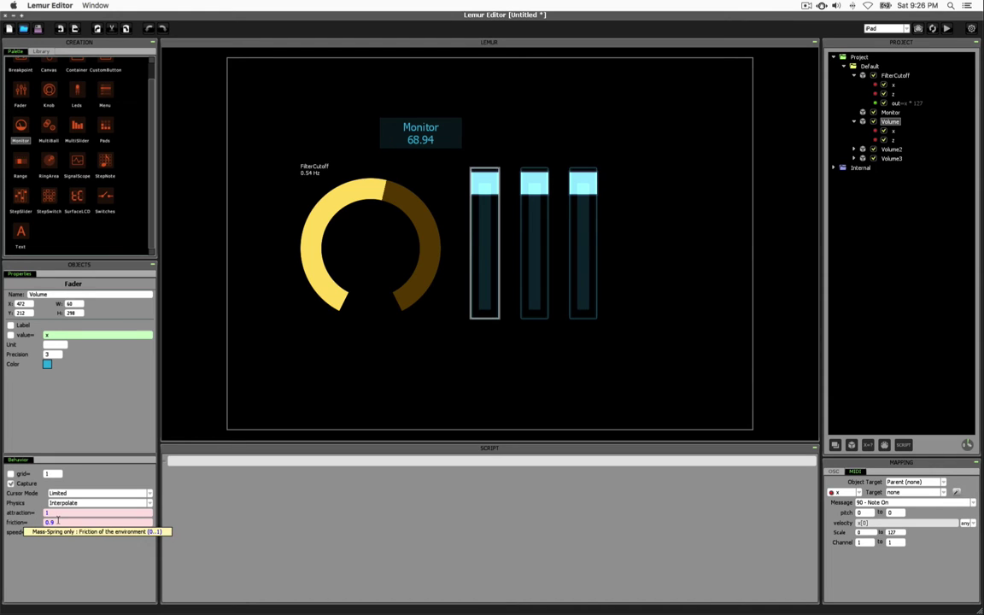
pyautogui.click(324, 281)
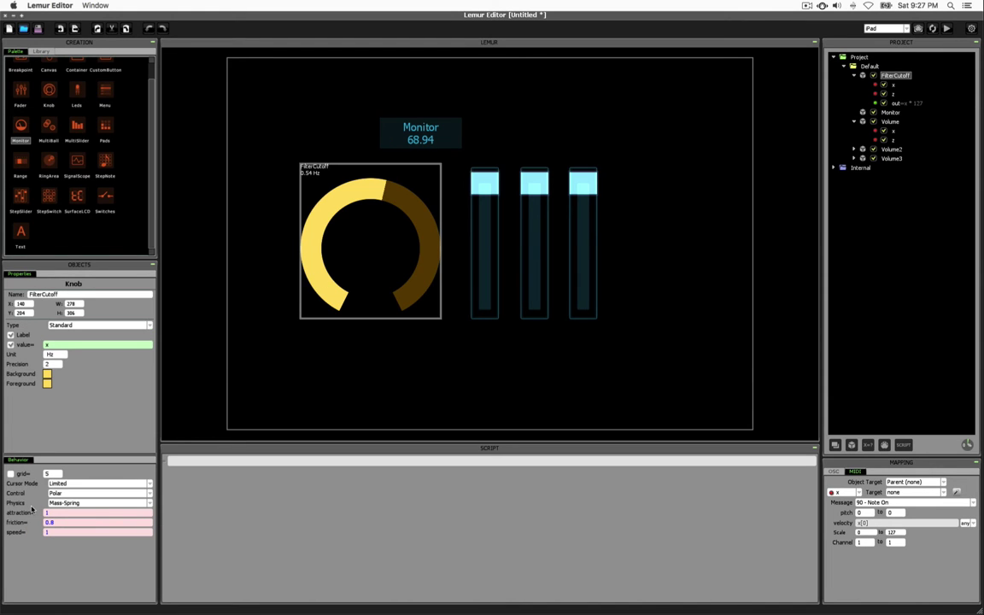
# Step: Rename the three faders 'Attraction', 'Friction' and 'Speed'
pyautogui.click(485, 256)
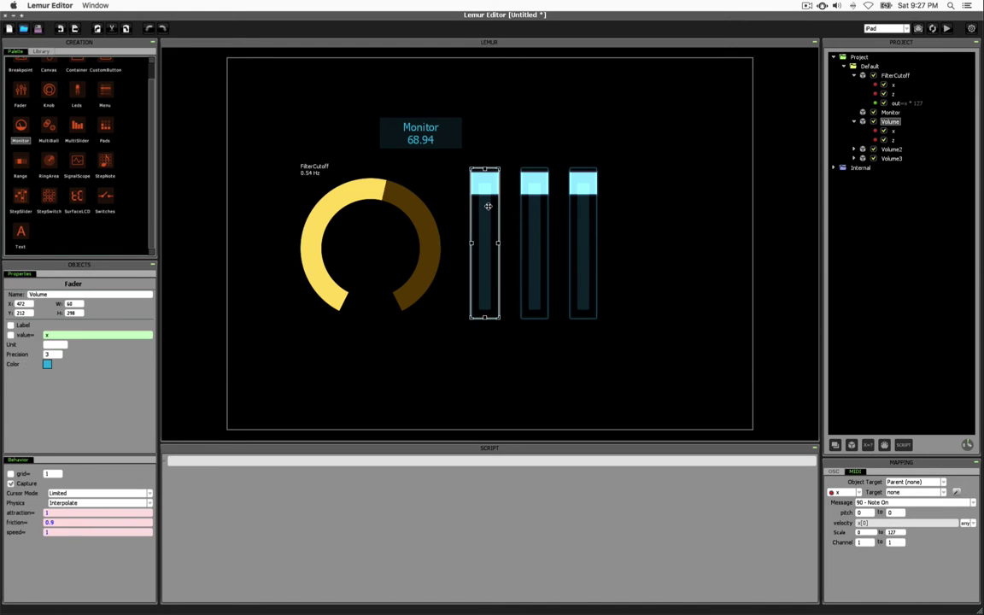
pyautogui.doubleClick(70, 295)
pyautogui.write('Attraction')
pyautogui.click(336, 230)
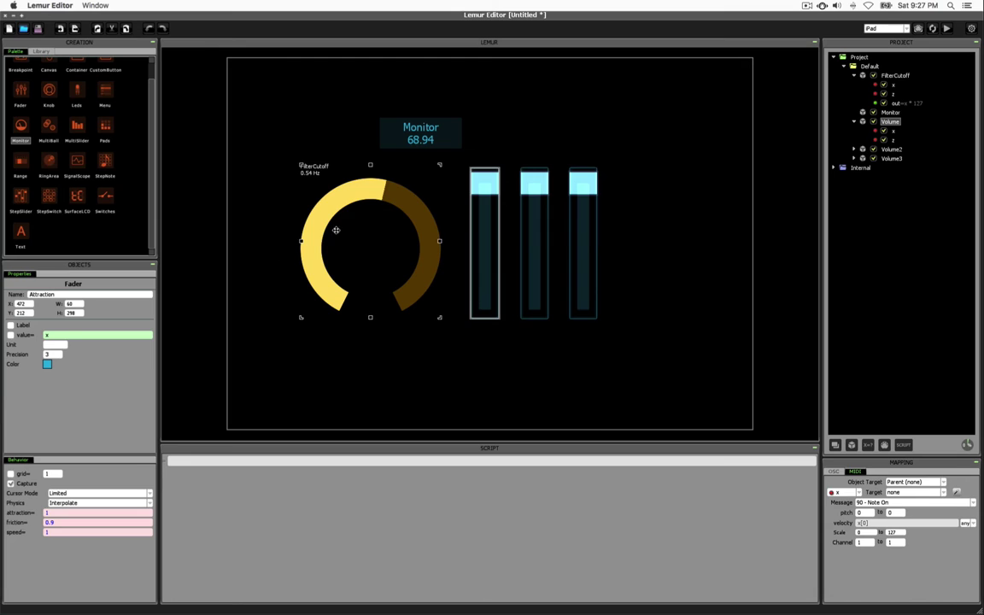
pyautogui.click(533, 210)
pyautogui.moveTo(49, 295); pyautogui.dragTo(30, 295)
pyautogui.write('Friction')
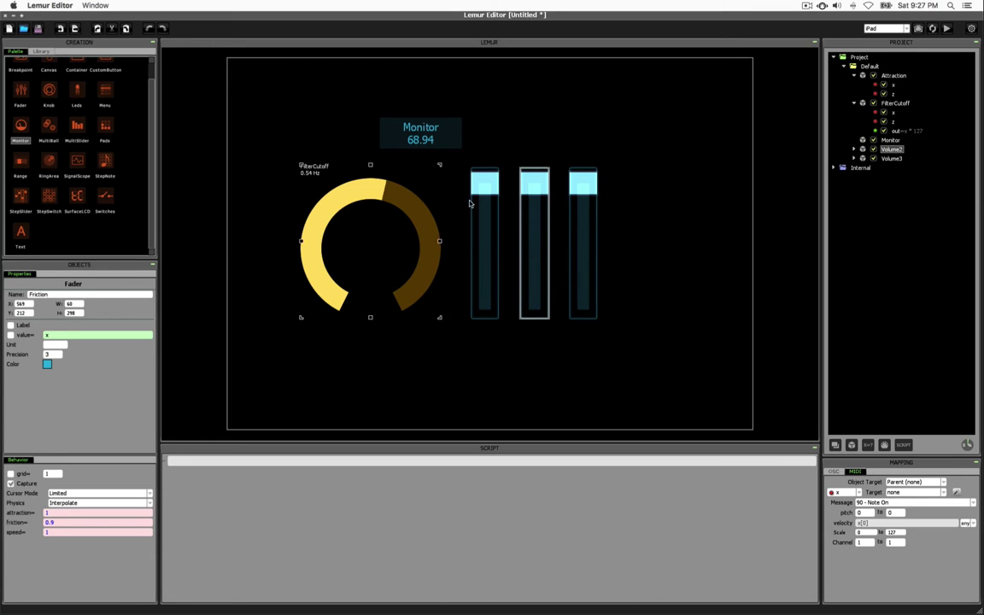
pyautogui.click(580, 207)
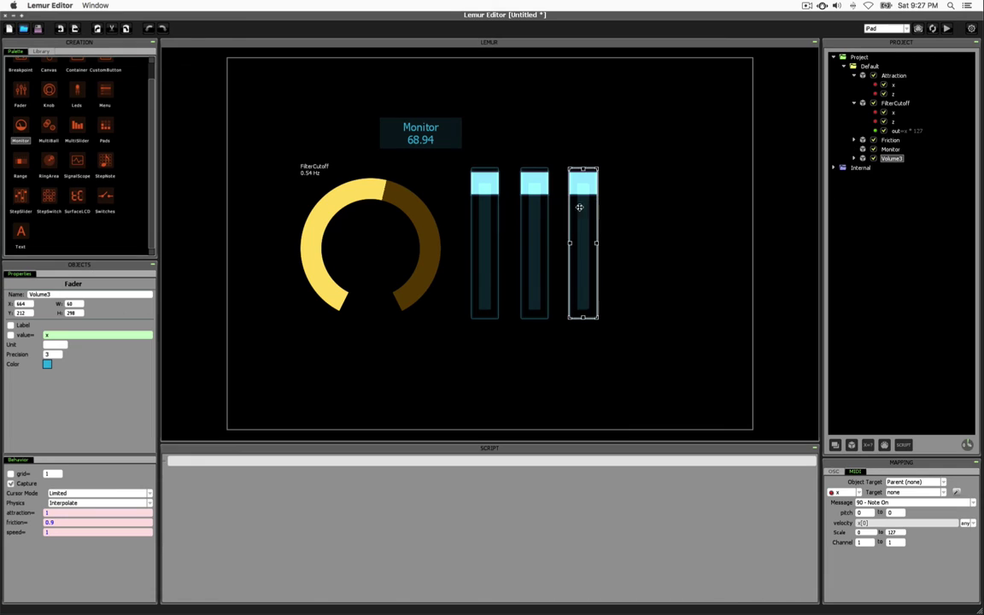
pyautogui.doubleClick(76, 295)
pyautogui.write('Speed')
# Step: Show name labels and values on all three faders with display precision 2
pyautogui.moveTo(653, 342); pyautogui.dragTo(469, 233)
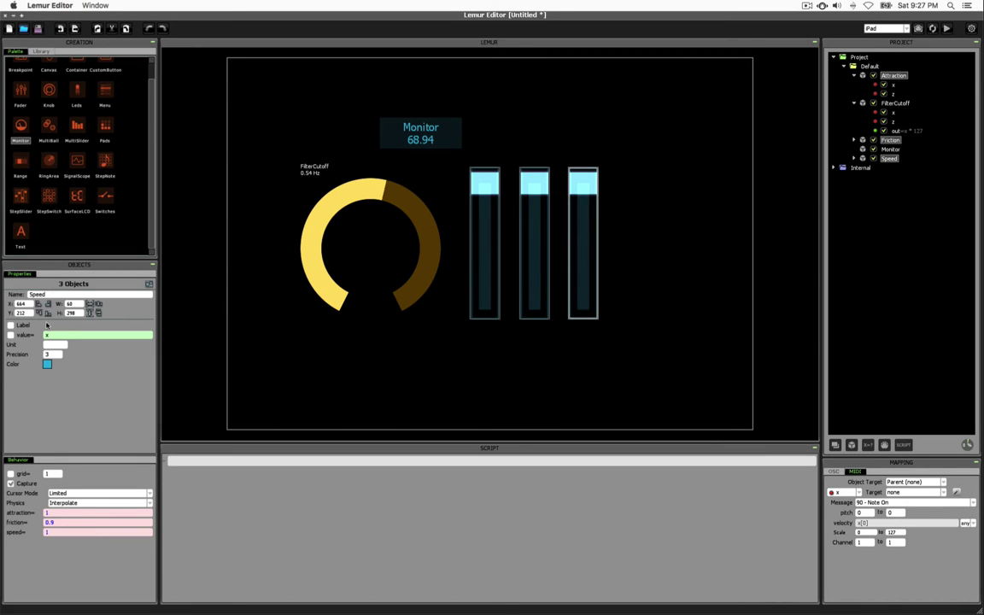
pyautogui.click(11, 326)
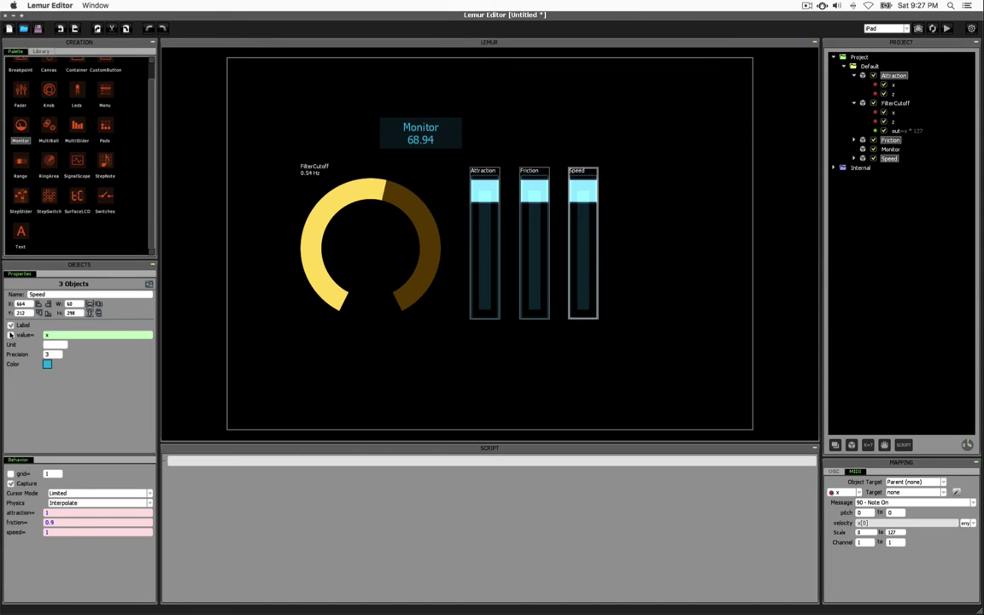
pyautogui.click(10, 334)
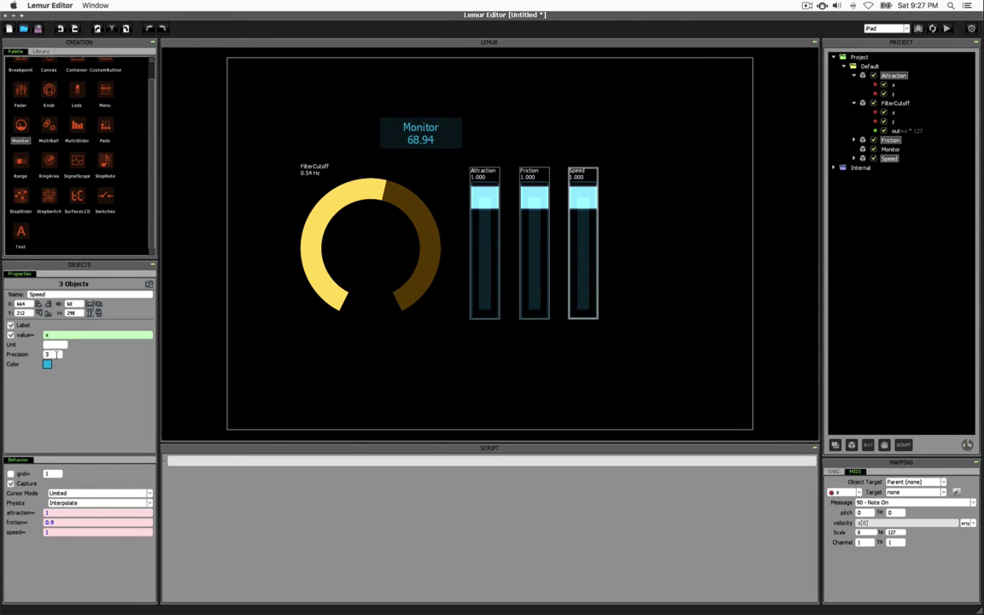
pyautogui.click(53, 354)
pyautogui.write('2')
pyautogui.click(482, 363)
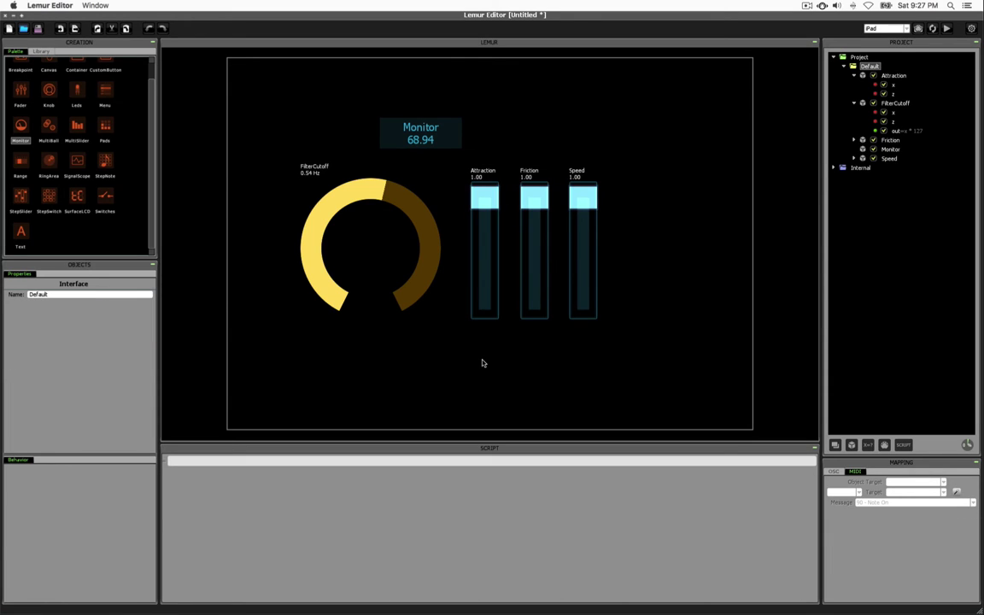
pyautogui.click(422, 216)
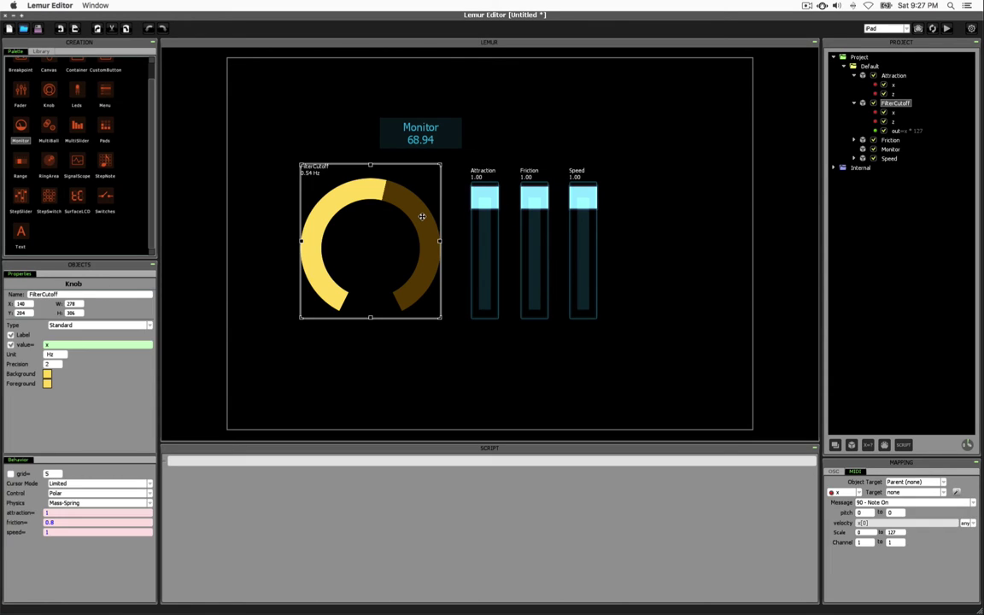
# Step: Click through the three faders, then turn the FilterCutoff knob to watch its spring motion
pyautogui.click(479, 211)
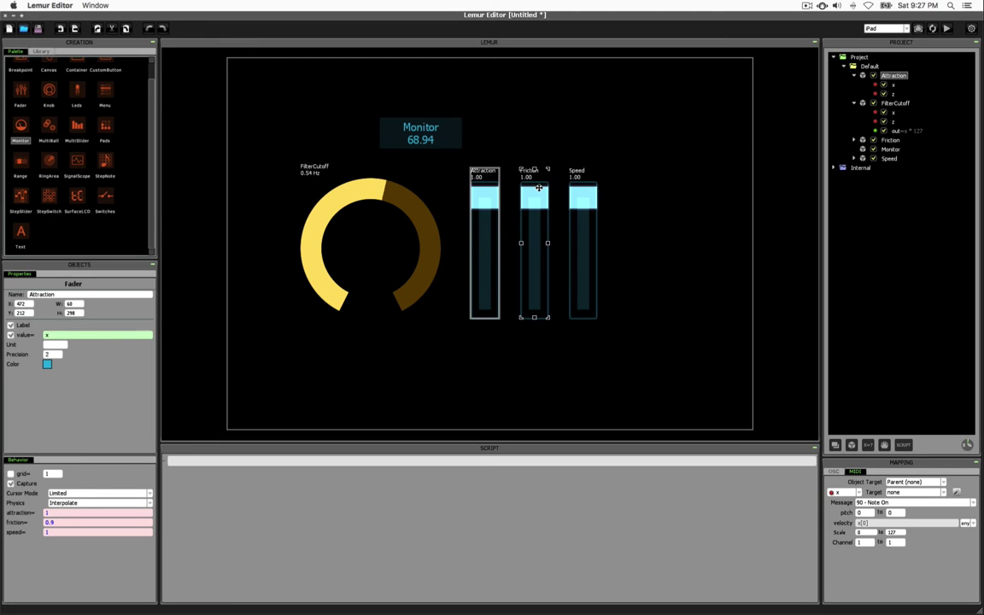
pyautogui.click(536, 216)
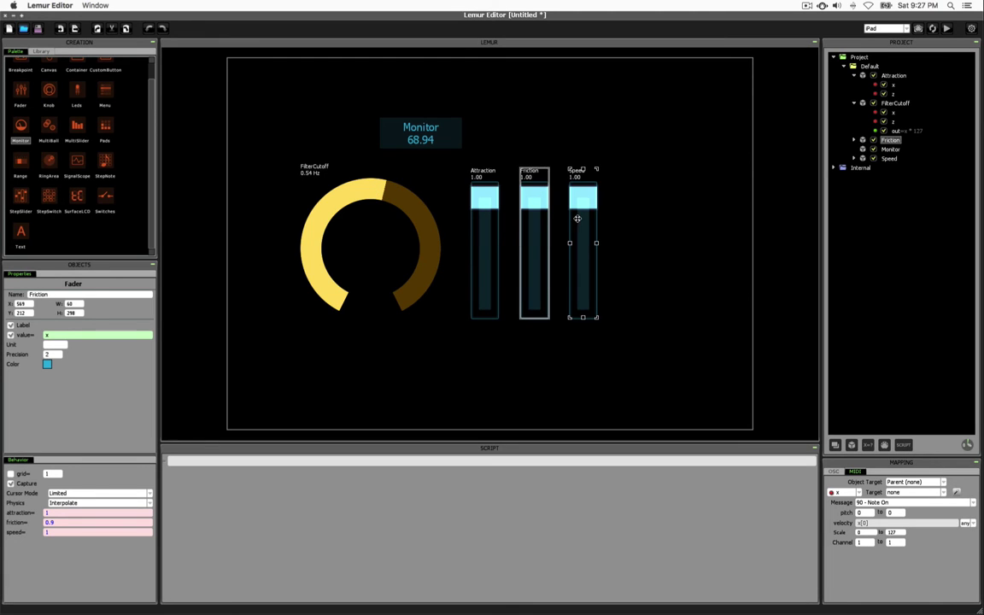
pyautogui.click(580, 214)
pyautogui.click(453, 336)
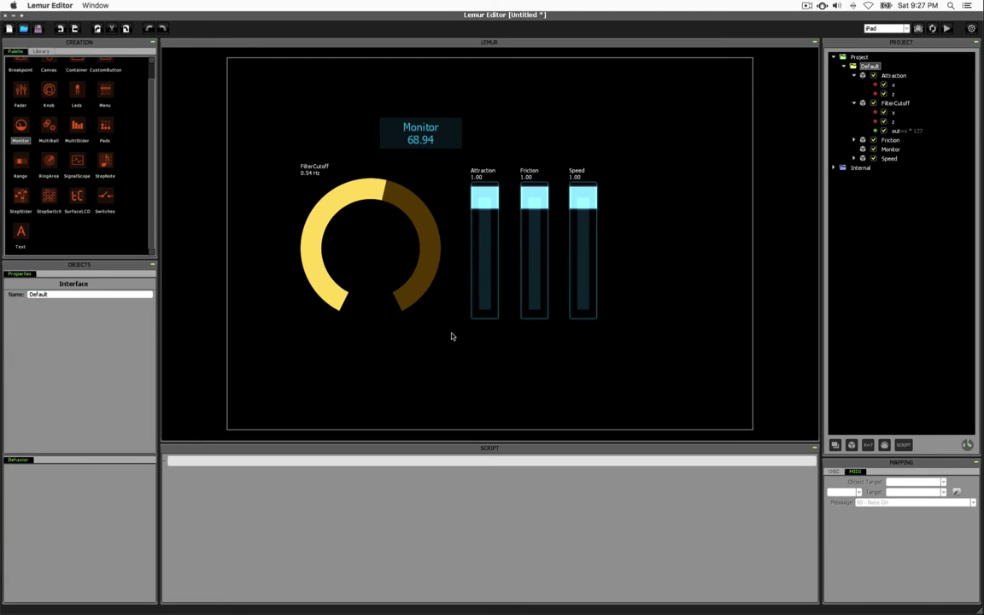
pyautogui.click(431, 240)
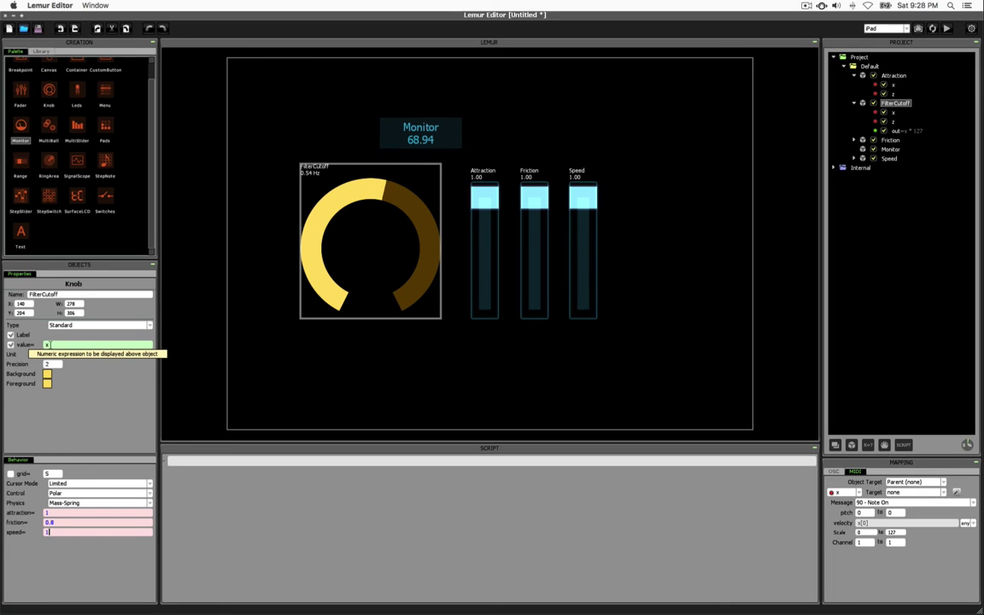
pyautogui.click(351, 187)
pyautogui.moveTo(351, 187); pyautogui.dragTo(317, 174)
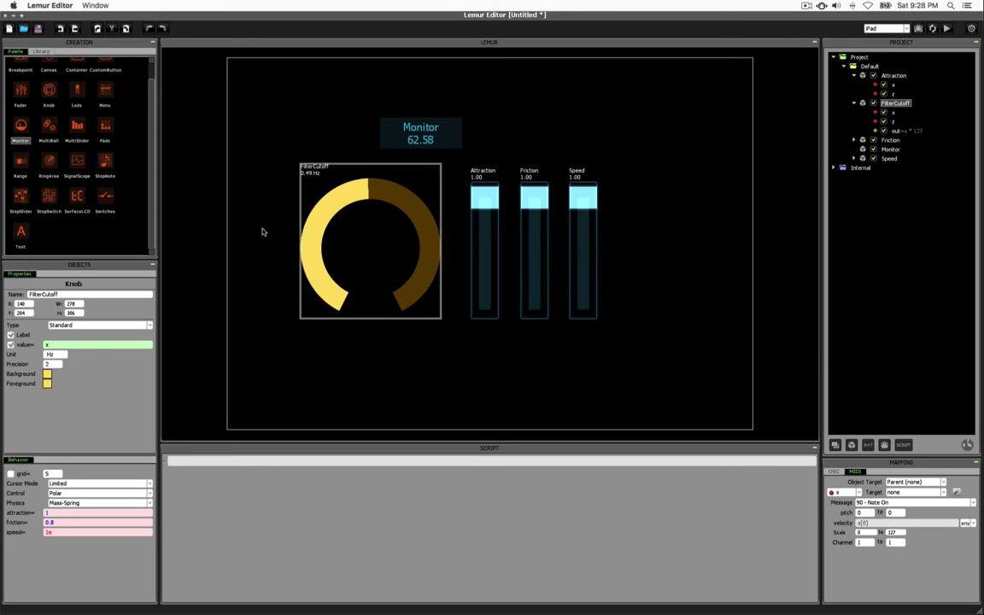
# Step: Reveal each fader's x and z variables in the Project tree, then test-drag Attraction and Friction
pyautogui.click(488, 246)
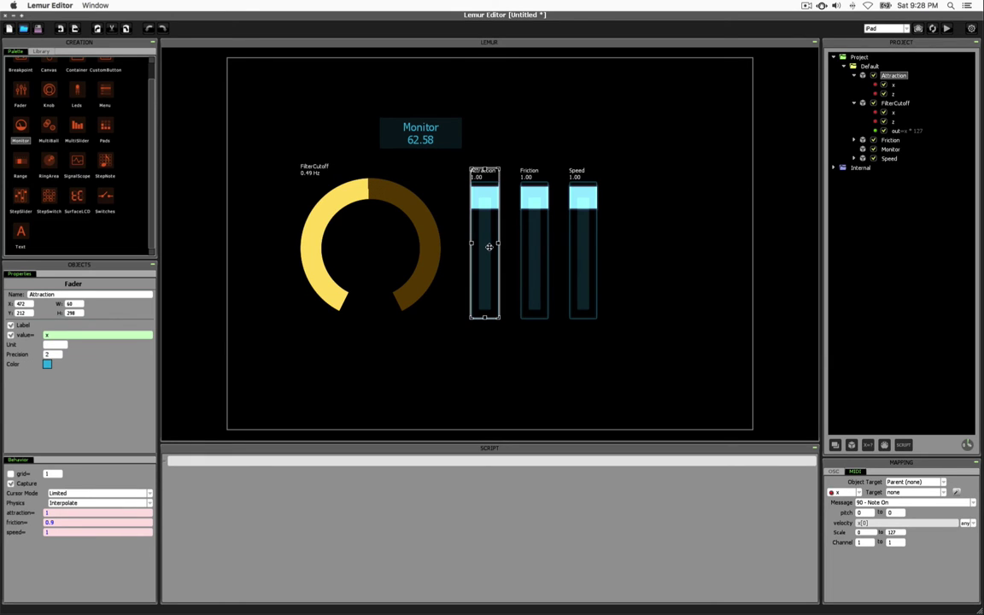
pyautogui.click(544, 242)
pyautogui.click(579, 242)
pyautogui.click(853, 158)
pyautogui.click(853, 140)
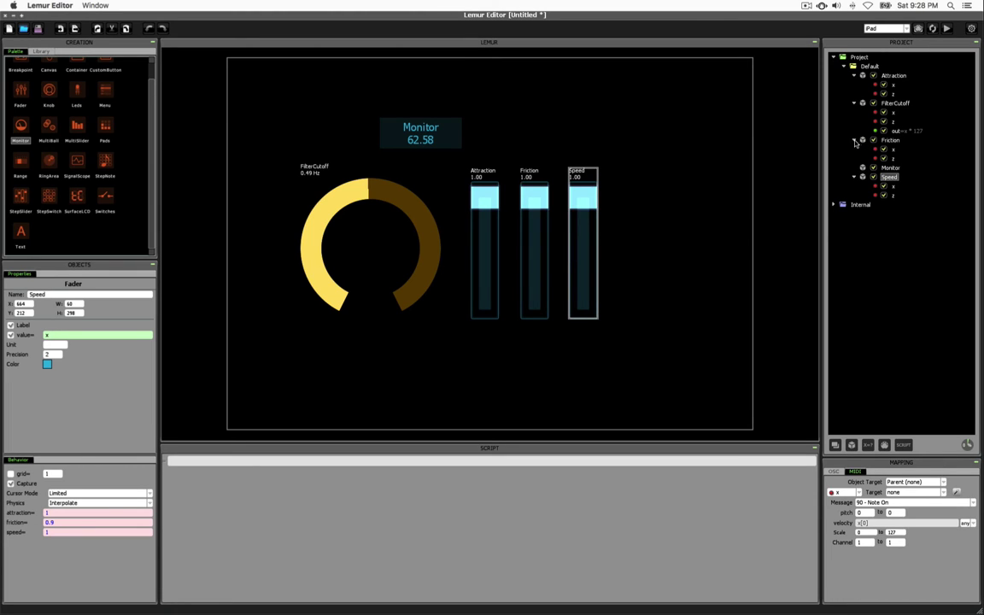
pyautogui.click(893, 75)
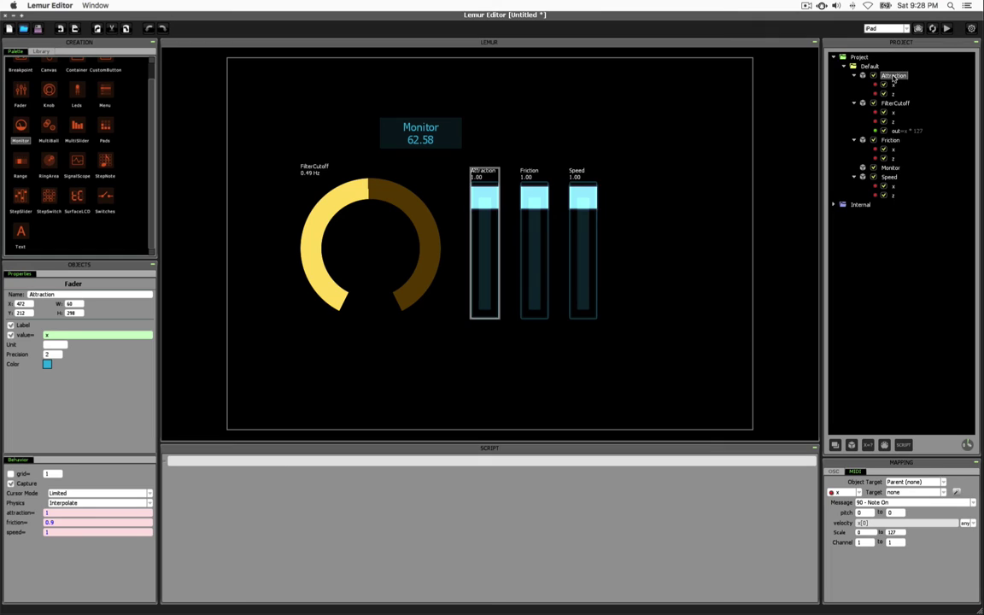
pyautogui.click(890, 140)
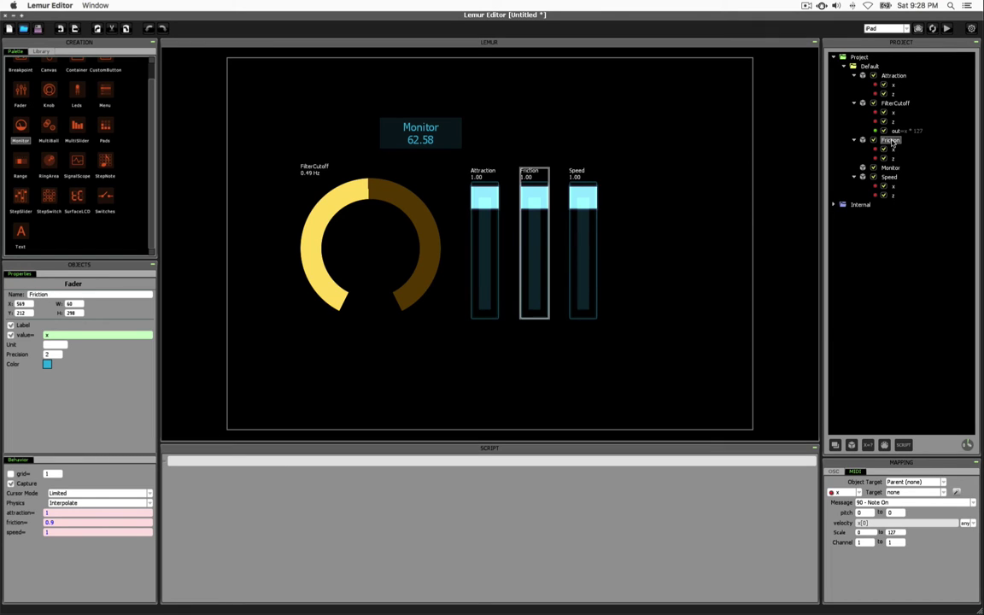
pyautogui.click(889, 177)
pyautogui.click(893, 187)
pyautogui.click(893, 149)
pyautogui.click(894, 84)
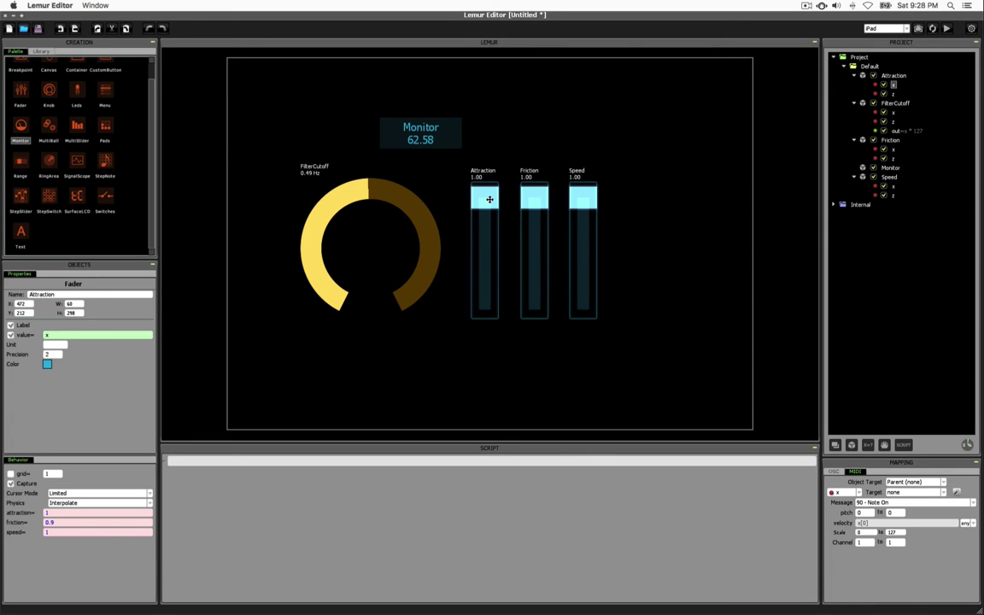
pyautogui.moveTo(484, 194); pyautogui.dragTo(475, 141)
pyautogui.moveTo(538, 184); pyautogui.dragTo(553, 136)
# Step: In the FilterCutoff knob's Behavior panel, enter attraction=Attraction.x, friction=Friction.x and speed=Speed.x
pyautogui.click(338, 173)
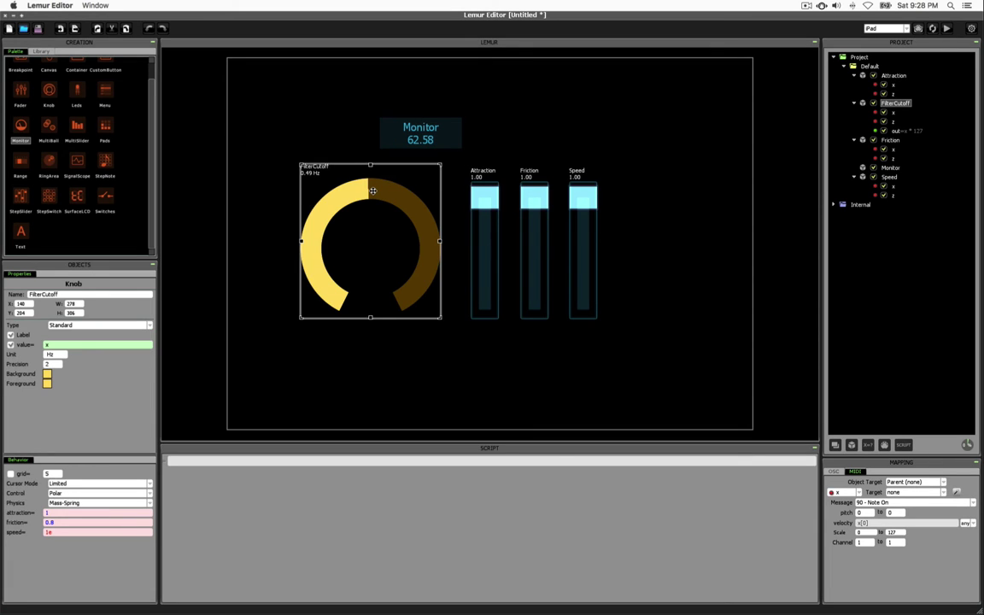
pyautogui.doubleClick(64, 512)
pyautogui.write('Attraction.x')
pyautogui.moveTo(66, 525); pyautogui.dragTo(34, 520)
pyautogui.write('Friction.x')
pyautogui.click(54, 531)
pyautogui.moveTo(53, 531); pyautogui.dragTo(33, 531)
pyautogui.write('Speed.x')
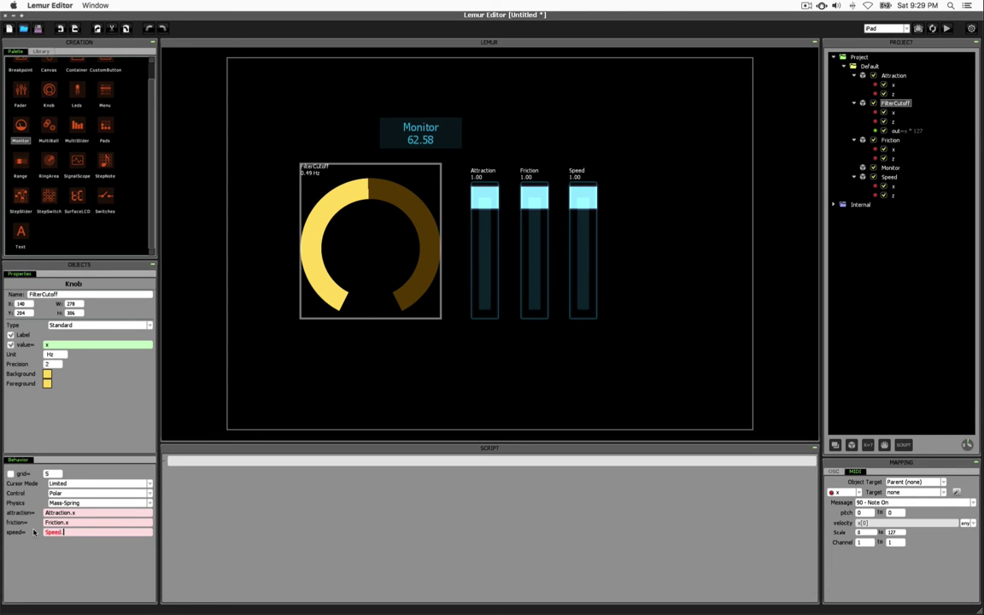
pyautogui.click(533, 380)
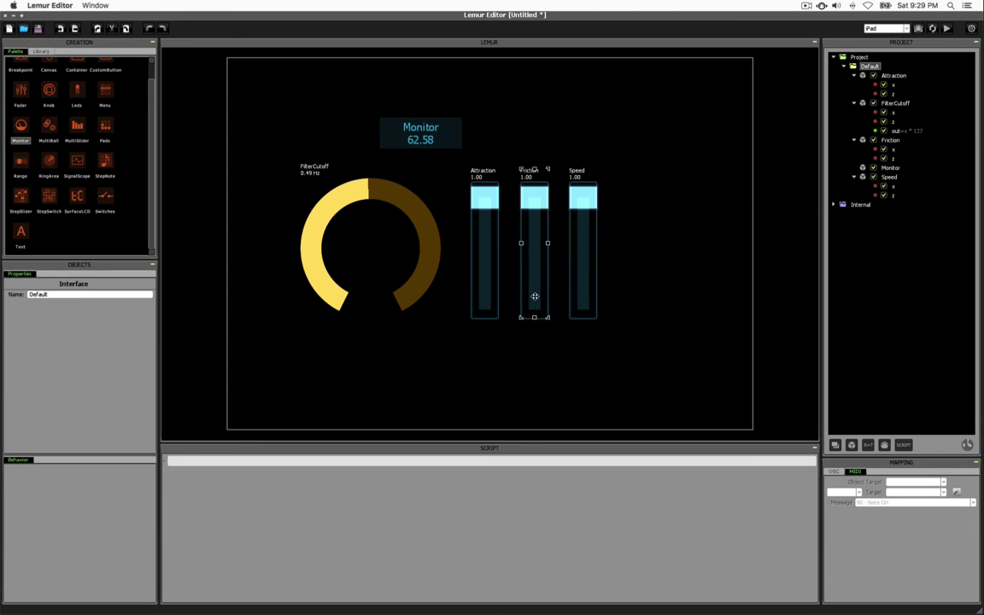
# Step: Sweep Attraction between 0.57 and the top, raise Friction and Speed to 1.00, and swing the knob
pyautogui.moveTo(482, 196); pyautogui.dragTo(588, 204)
pyautogui.click(530, 204)
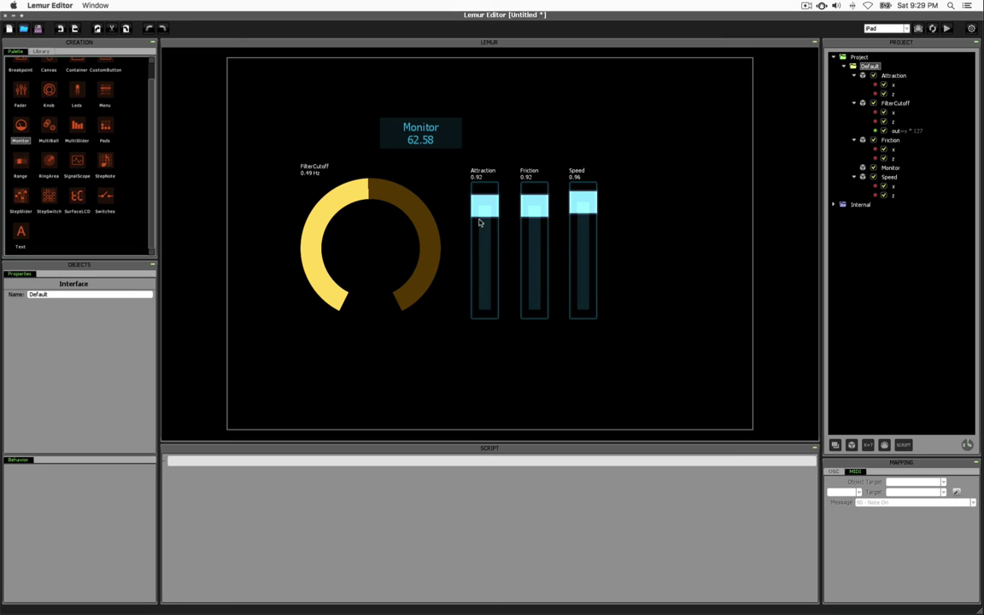
pyautogui.moveTo(474, 222)
pyautogui.mouseDown()
pyautogui.moveTo(475, 259)
pyautogui.moveTo(474, 243)
pyautogui.mouseUp()
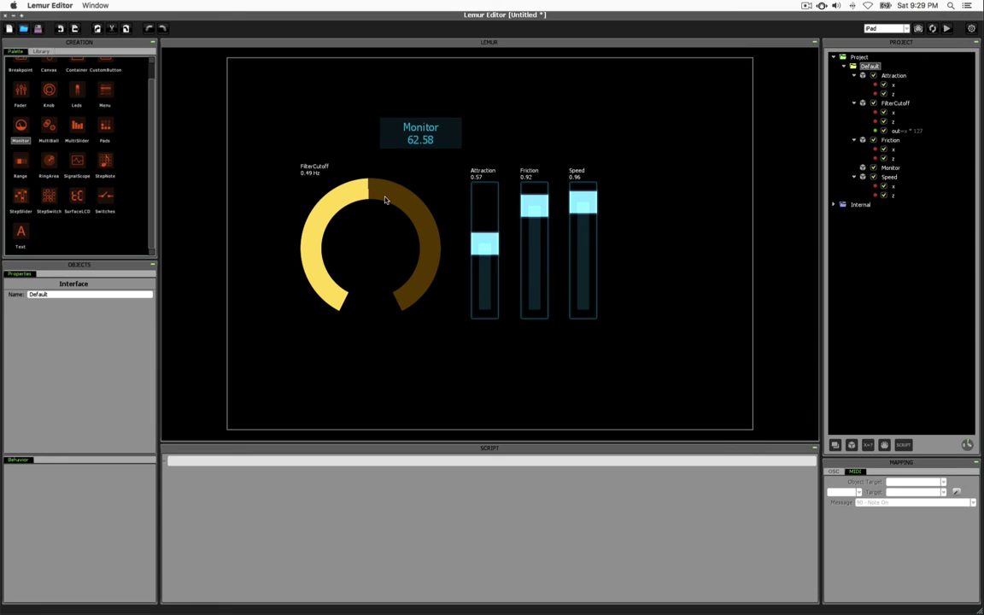
pyautogui.moveTo(483, 242); pyautogui.dragTo(488, 174)
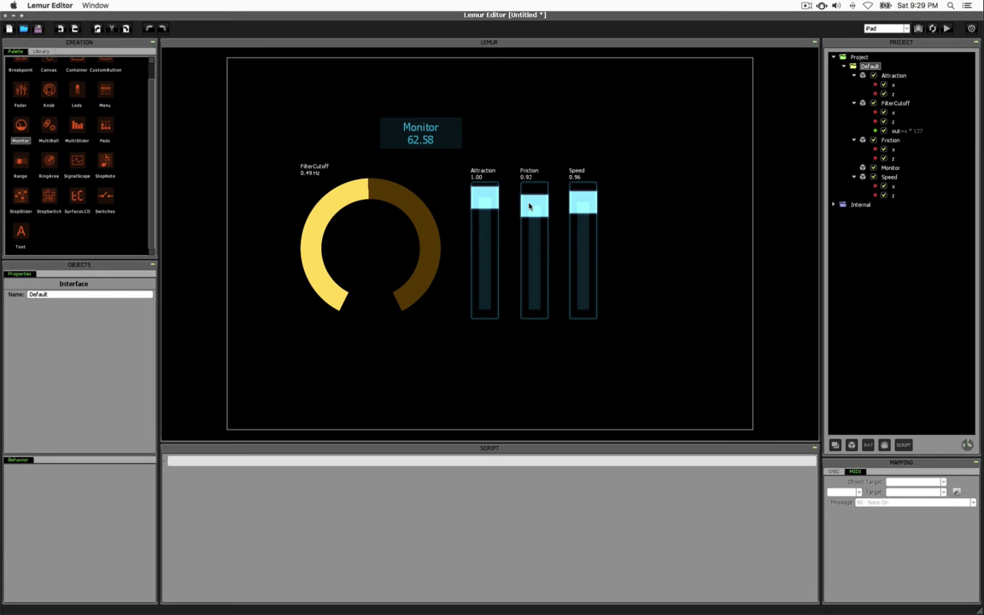
pyautogui.moveTo(534, 202); pyautogui.dragTo(534, 187)
pyautogui.moveTo(588, 206); pyautogui.dragTo(589, 172)
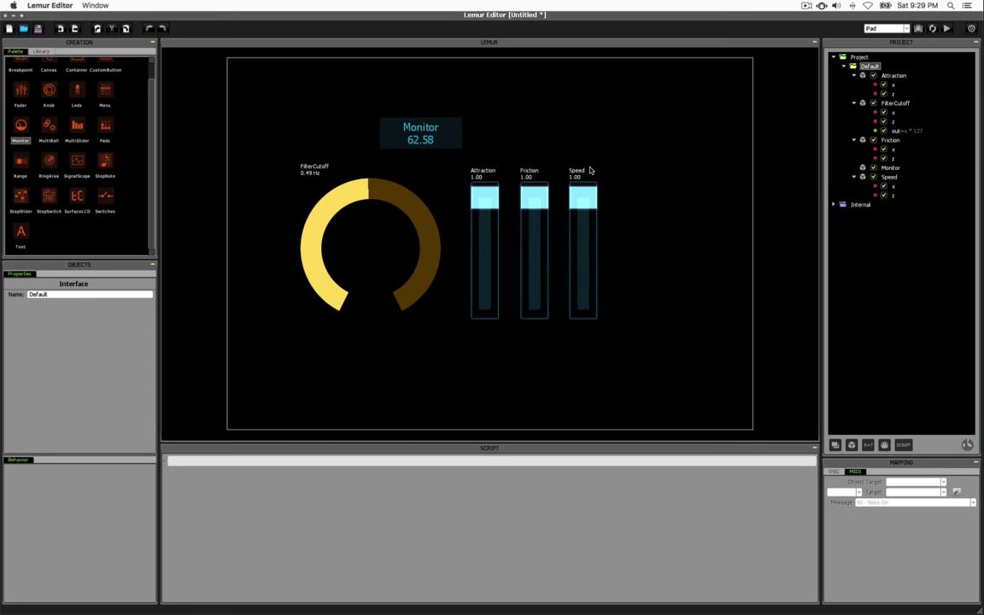
pyautogui.moveTo(288, 238); pyautogui.dragTo(314, 257)
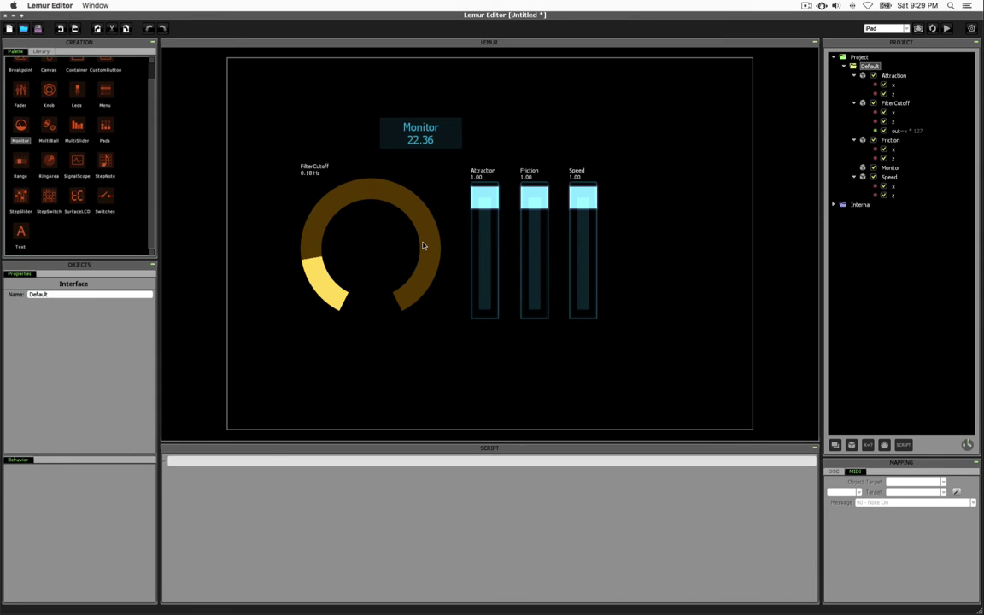
pyautogui.moveTo(422, 246); pyautogui.dragTo(287, 249)
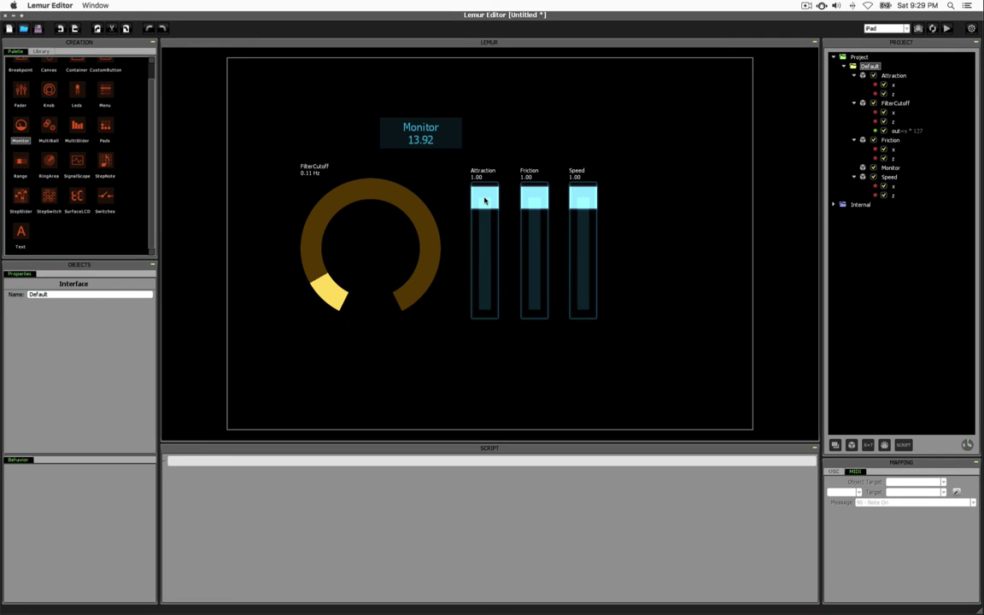
# Step: Lower Attraction to 0.27, Friction to 0.09 and Speed to 0.33, flicking the knob between
pyautogui.moveTo(484, 200); pyautogui.dragTo(481, 279)
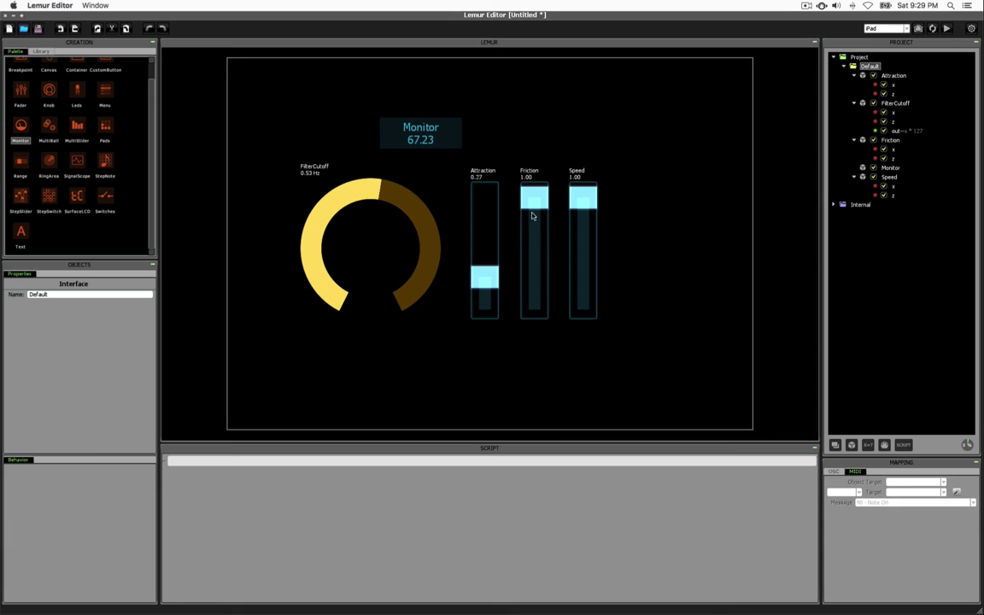
pyautogui.moveTo(536, 198); pyautogui.dragTo(512, 265)
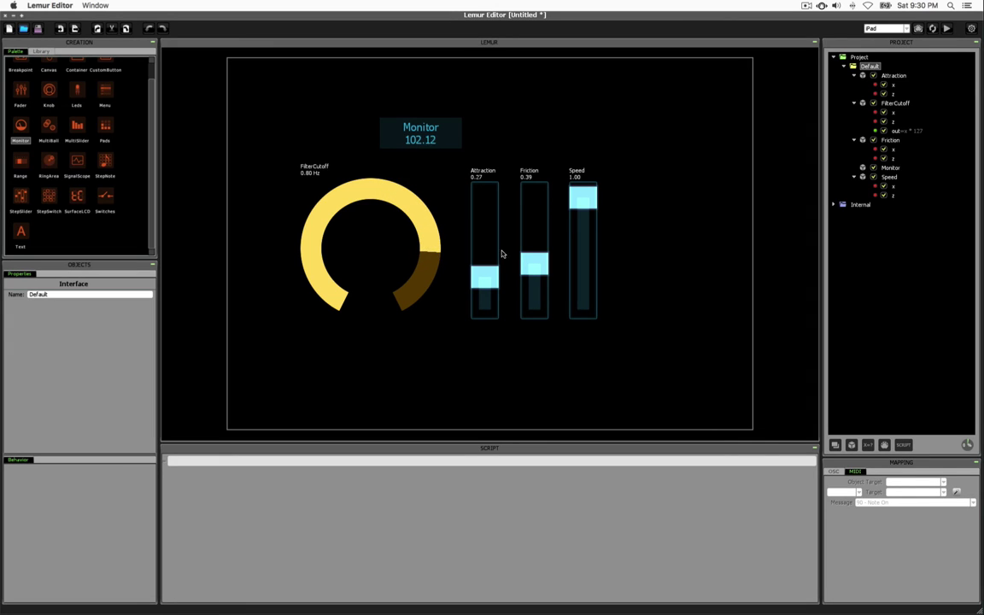
pyautogui.moveTo(539, 264); pyautogui.dragTo(536, 299)
pyautogui.click(323, 203)
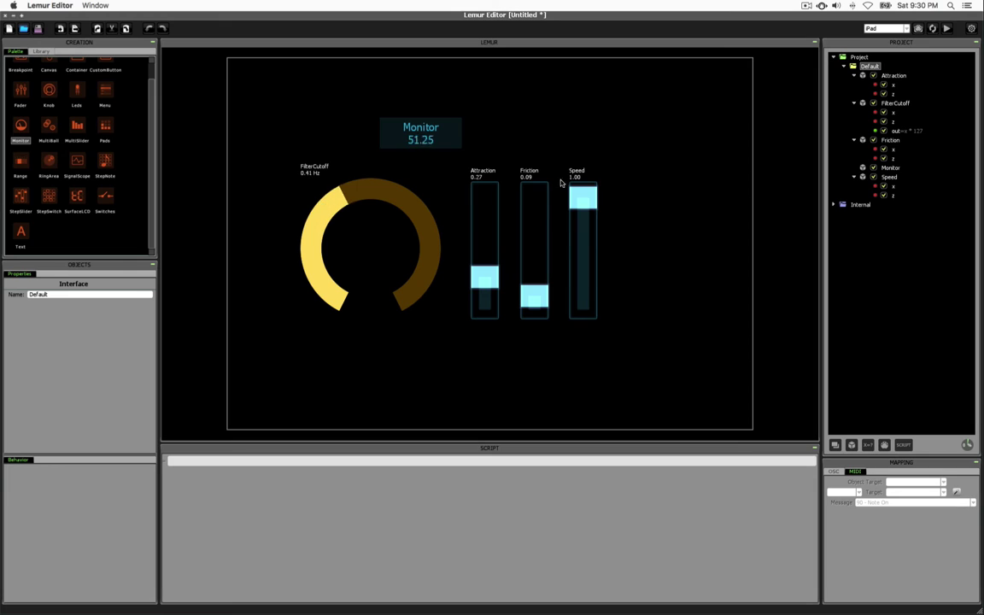
pyautogui.moveTo(580, 193); pyautogui.dragTo(582, 269)
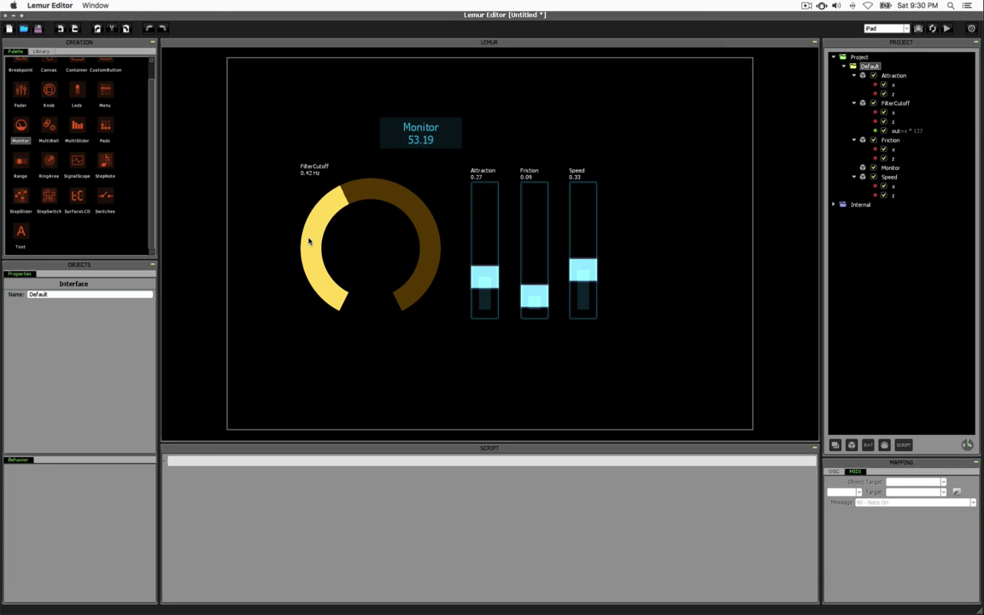
# Step: Delete the Monitor widget, keeping the FilterCutoff knob and the three faders
pyautogui.click(384, 124)
pyautogui.press('Delete')
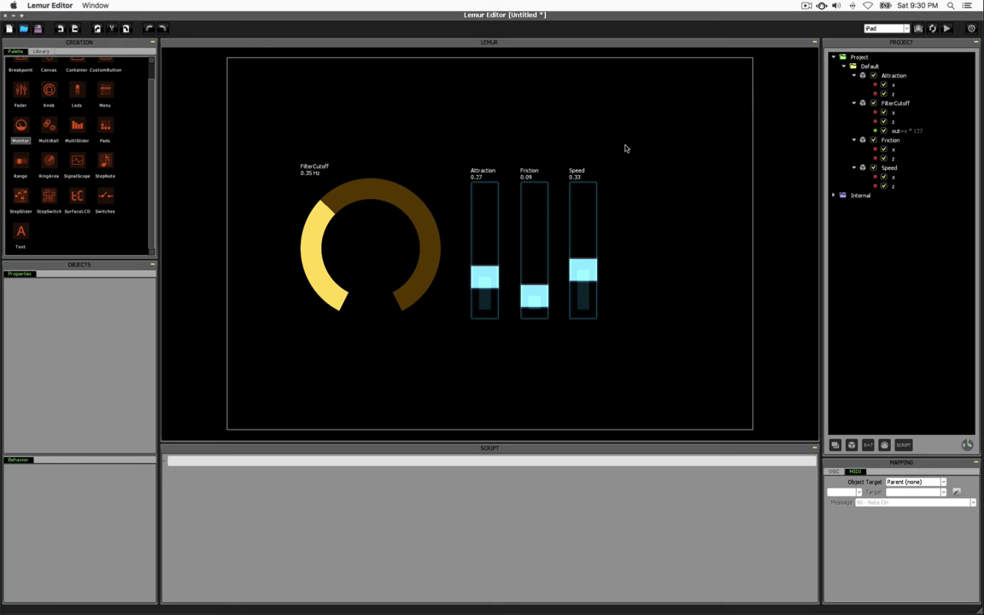
pyautogui.click(308, 170)
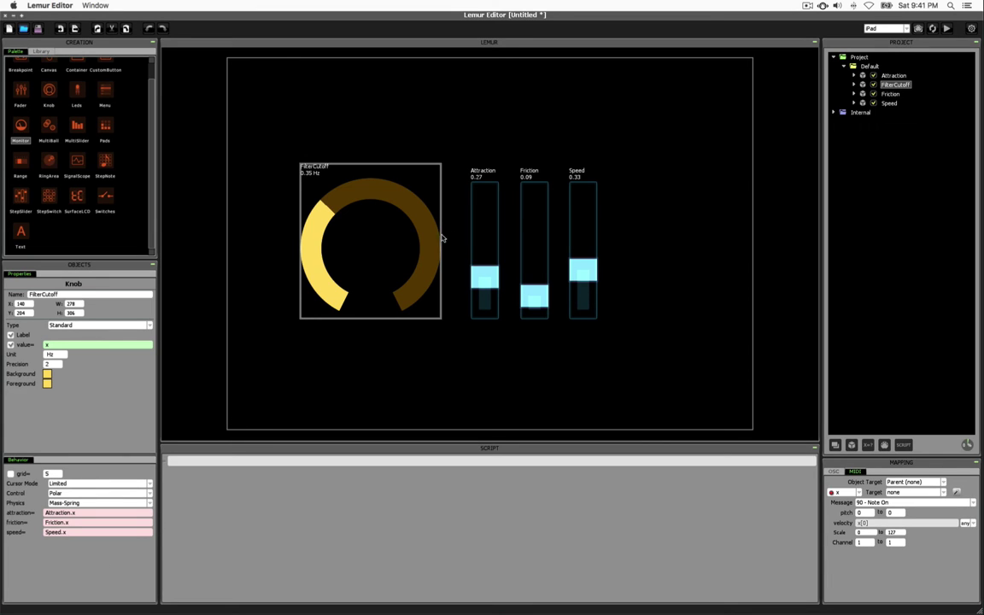
# Step: Append *127 to the Attraction fader's value expression and push it up to read 102.32
pyautogui.click(481, 242)
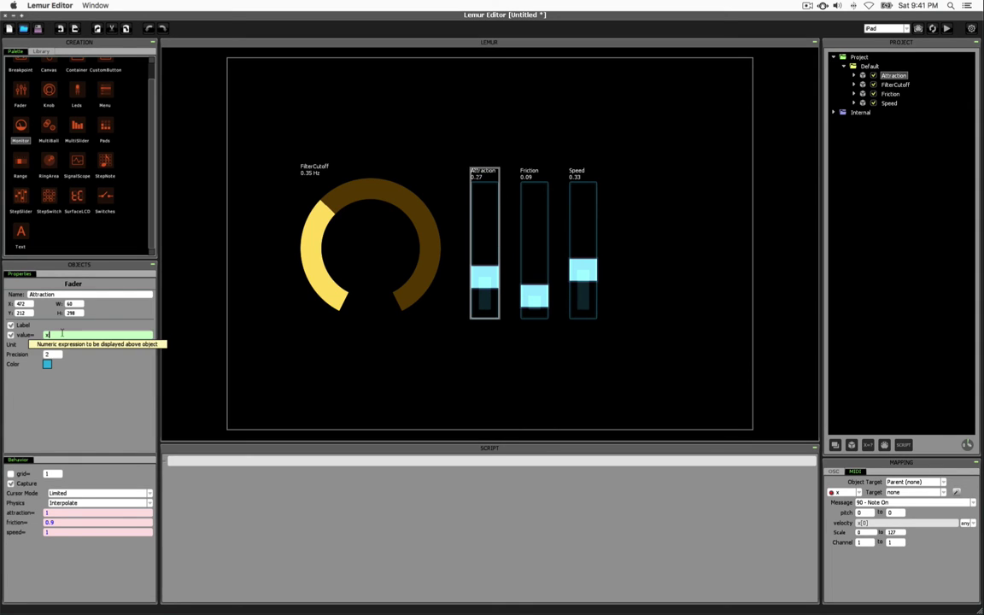
pyautogui.write('*')
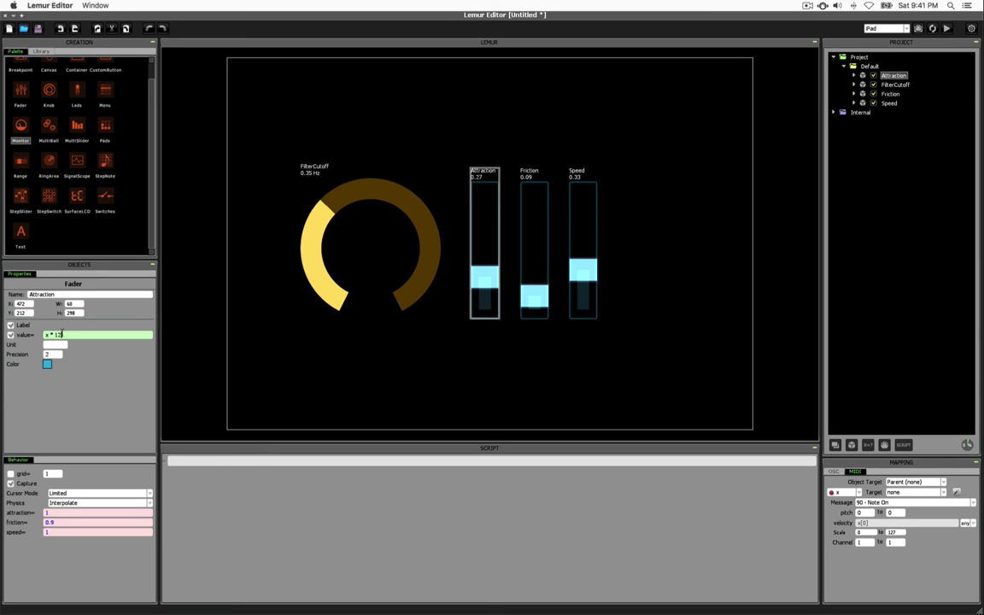
pyautogui.write('127')
pyautogui.click(460, 353)
pyautogui.moveTo(478, 272); pyautogui.dragTo(481, 216)
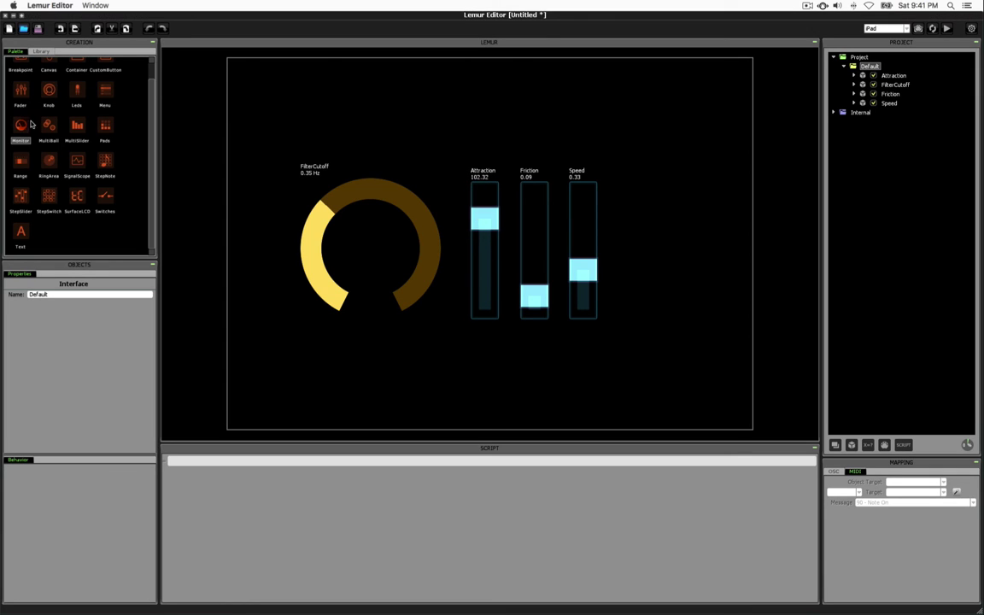
# Step: Add a Monitor near the top showing Attraction.x * 127, which reads 102.322
pyautogui.moveTo(81, 106); pyautogui.dragTo(421, 91)
pyautogui.click(481, 200)
pyautogui.click(449, 111)
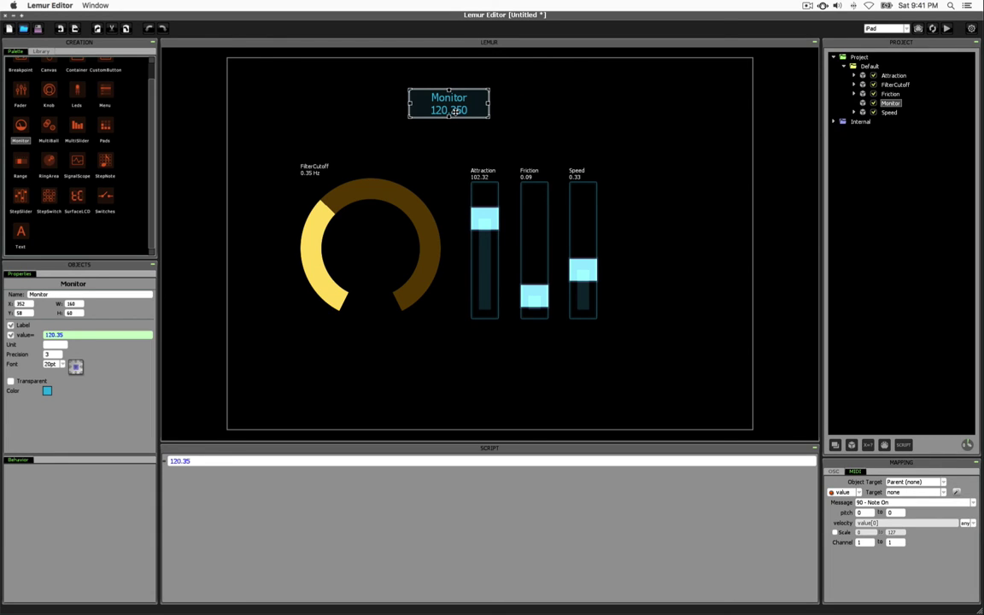
pyautogui.moveTo(67, 335); pyautogui.dragTo(20, 334)
pyautogui.write('Attraction.x * 127')
pyautogui.press('Return')
pyautogui.click(470, 110)
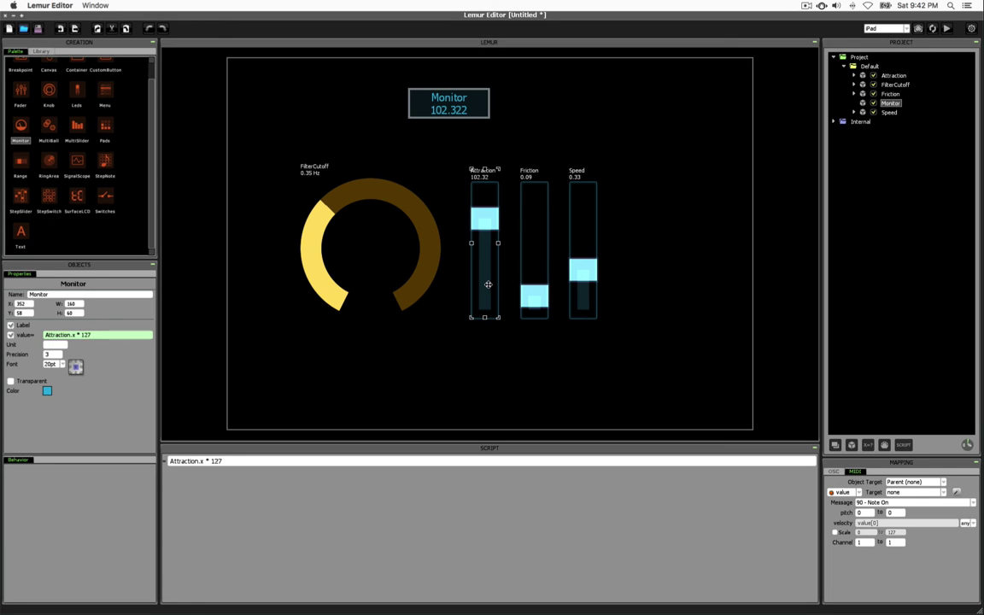
pyautogui.click(485, 184)
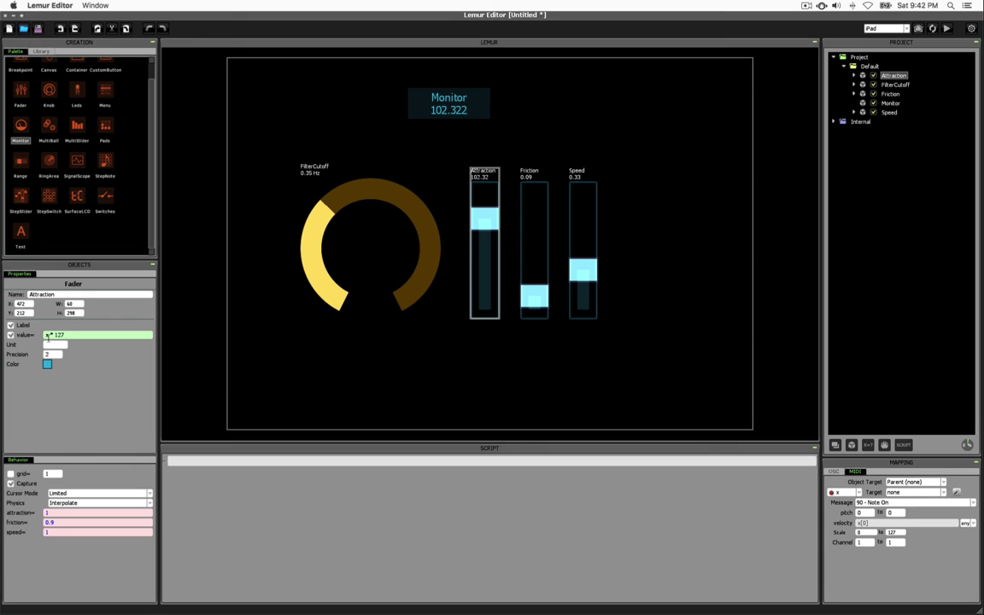
# Step: Give the Attraction fader a new expression named out with the script x*127
pyautogui.click(854, 76)
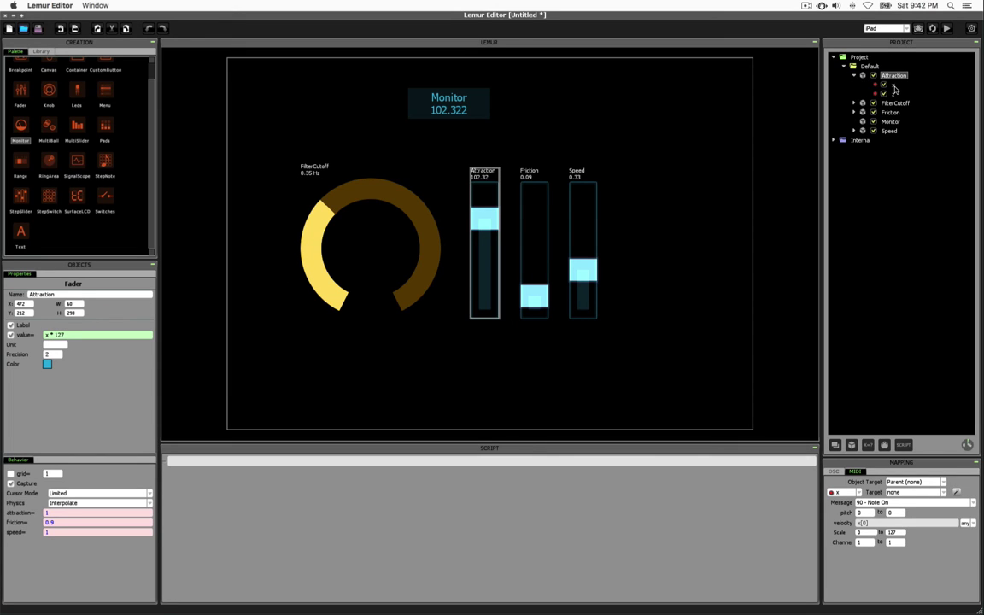
pyautogui.click(894, 85)
pyautogui.press('Up')
pyautogui.click(868, 445)
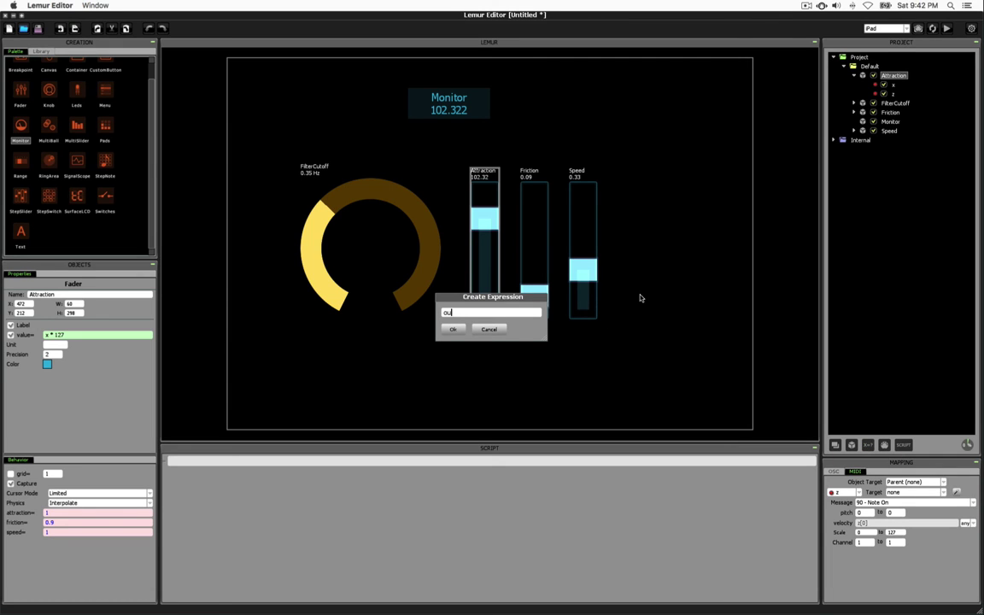
pyautogui.click(452, 329)
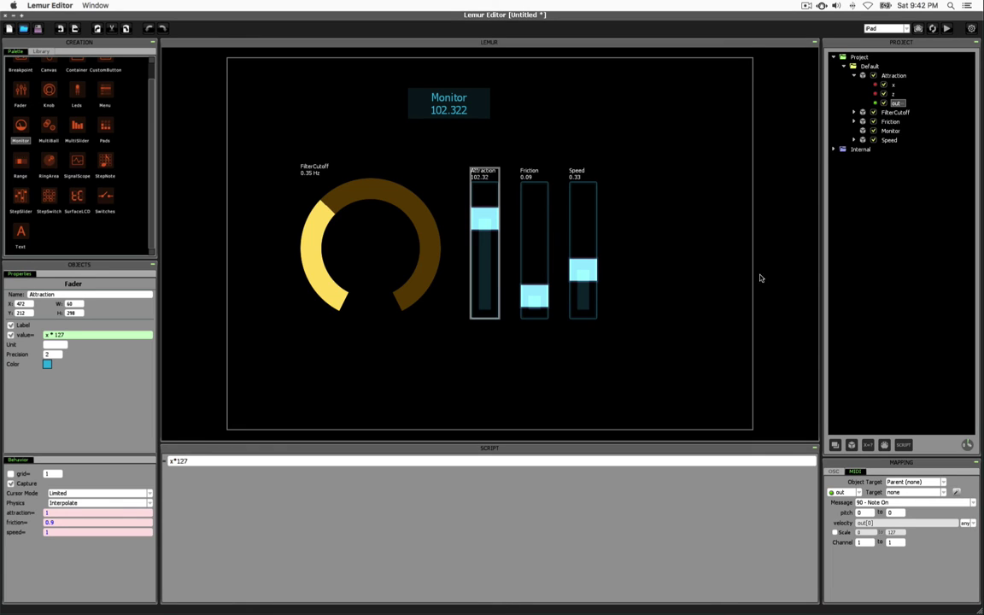
pyautogui.click(650, 358)
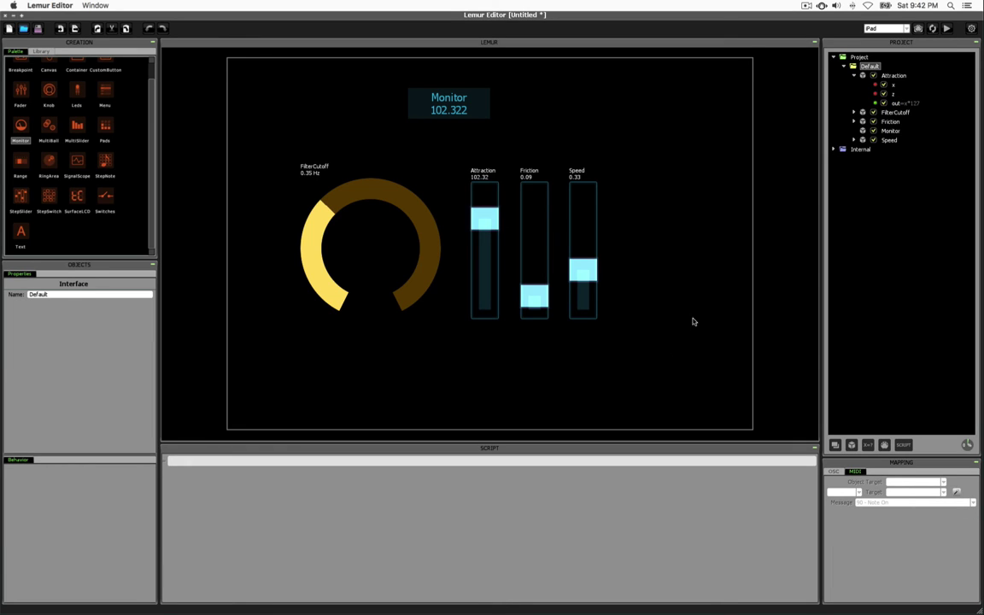
# Step: Expand Friction and Speed in the Project tree and inspect their z variables
pyautogui.click(902, 102)
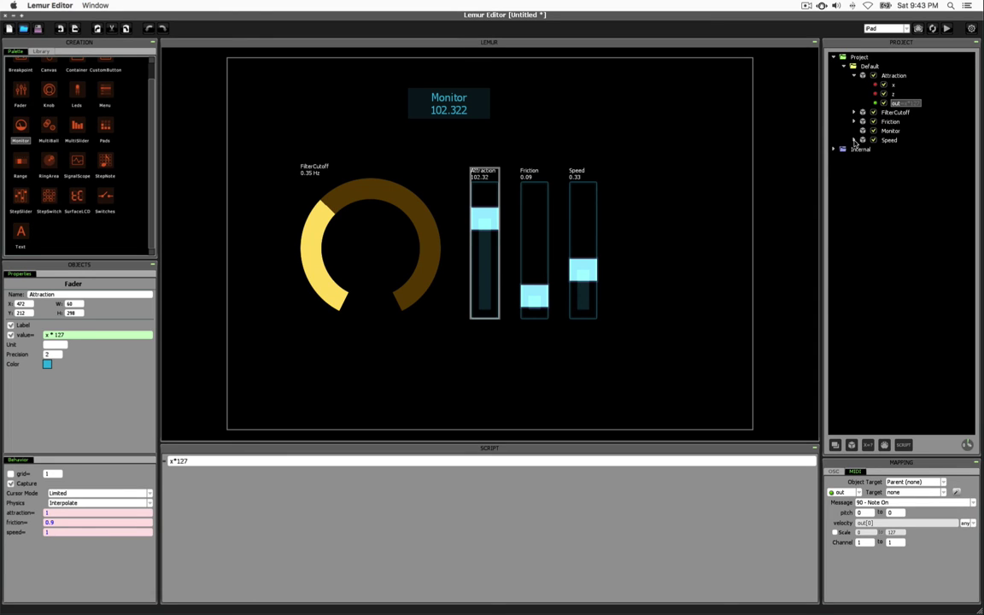
pyautogui.click(854, 140)
pyautogui.click(853, 122)
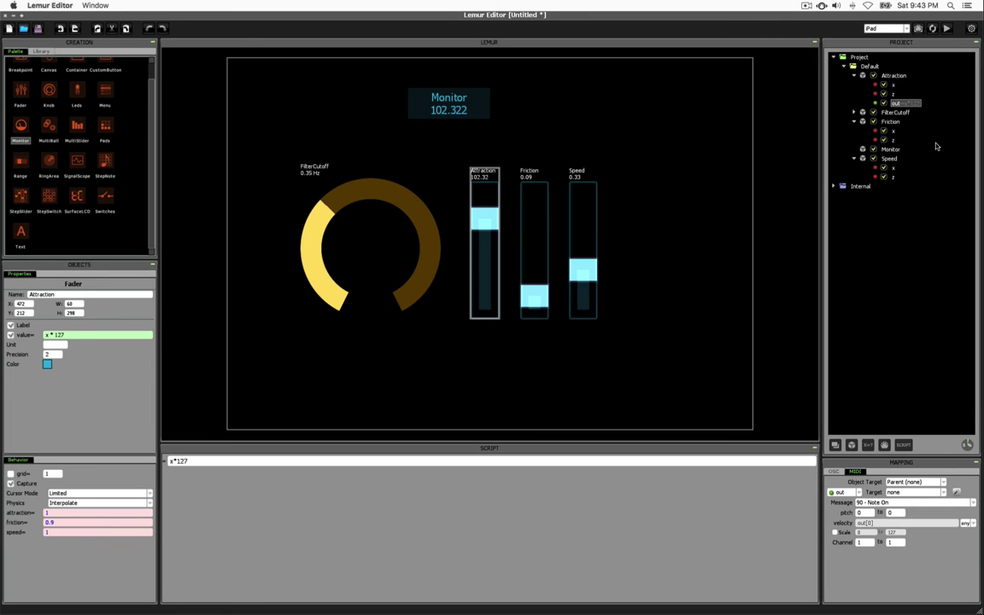
pyautogui.click(893, 140)
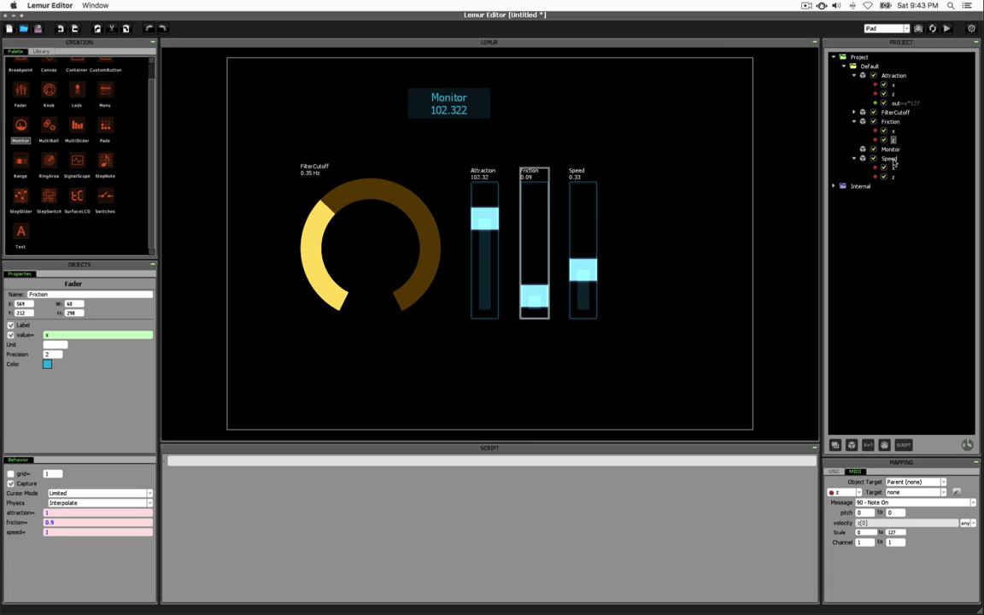
pyautogui.click(894, 177)
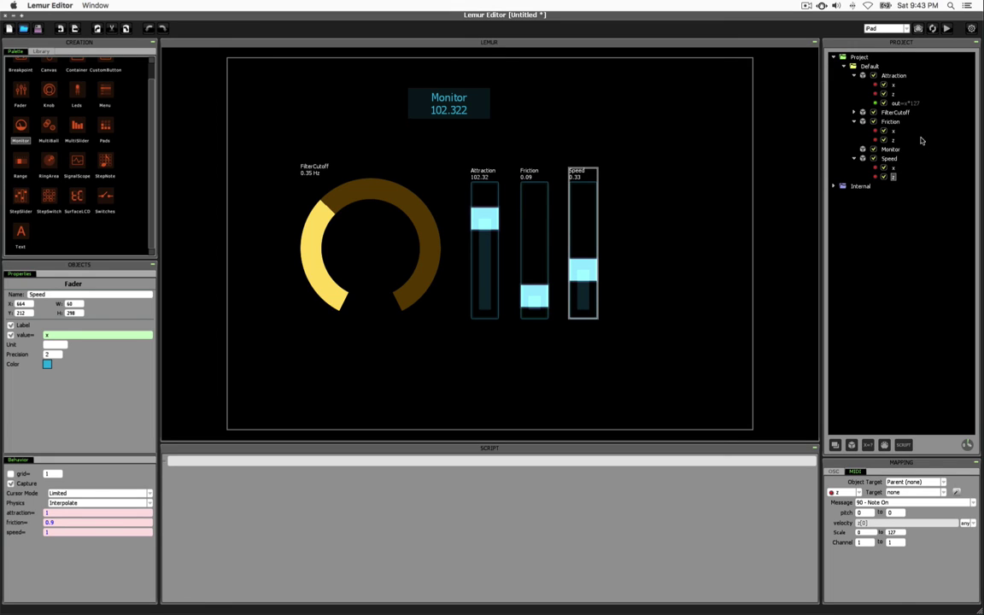
pyautogui.press('Up')
pyautogui.press('Up')
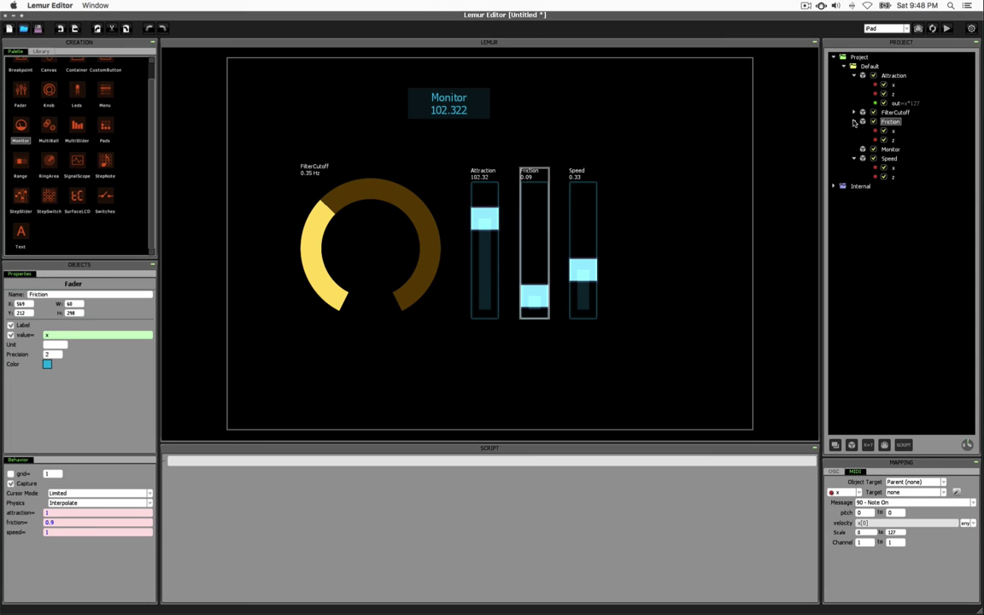
# Step: Create a project-level expression named output2, listed above the Default interface
pyautogui.click(893, 76)
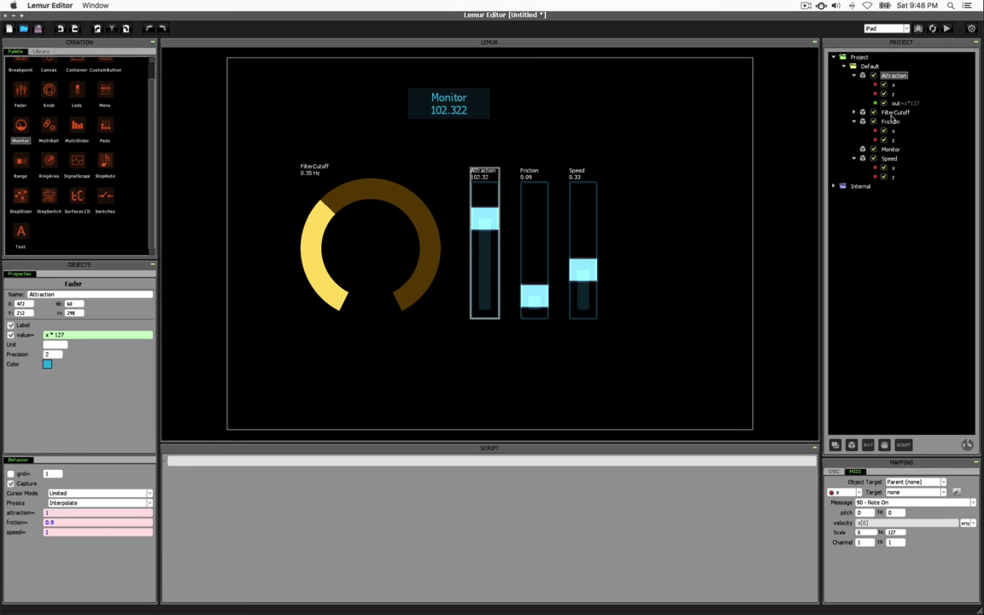
pyautogui.click(870, 67)
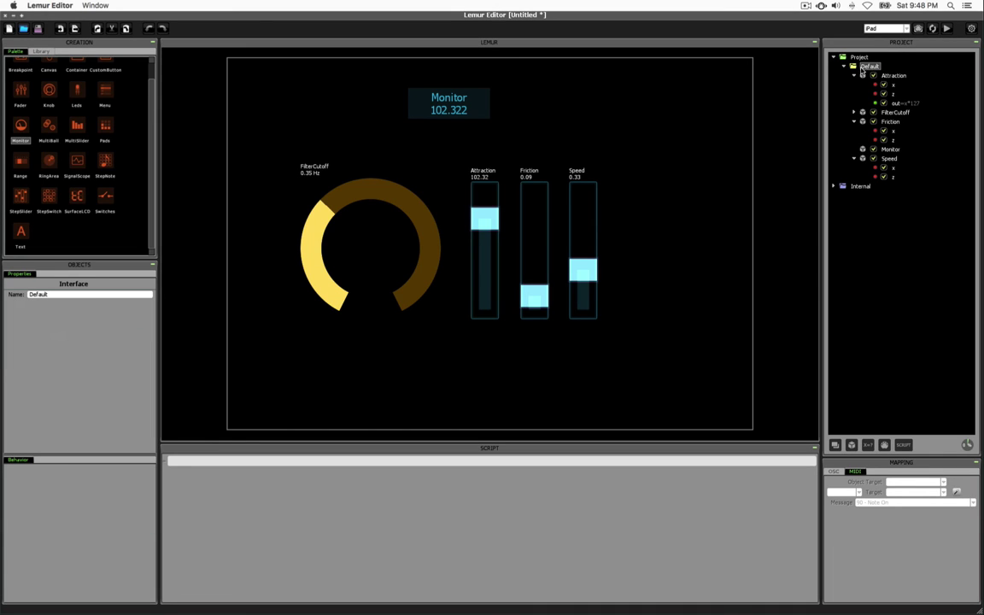
pyautogui.click(862, 65)
pyautogui.click(858, 69)
pyautogui.click(868, 445)
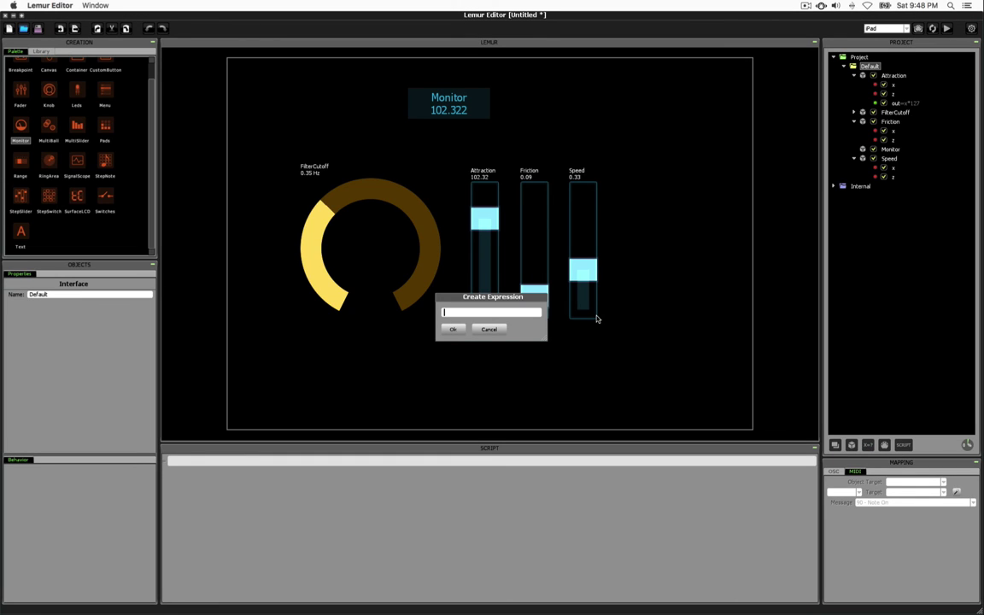
pyautogui.write('output2')
pyautogui.click(452, 329)
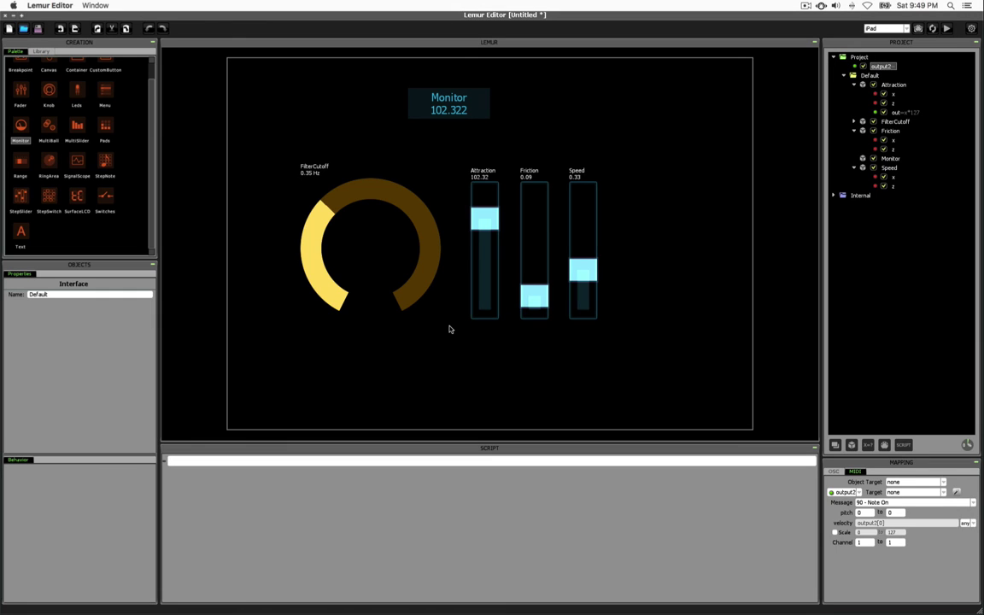
pyautogui.click(866, 76)
pyautogui.click(878, 67)
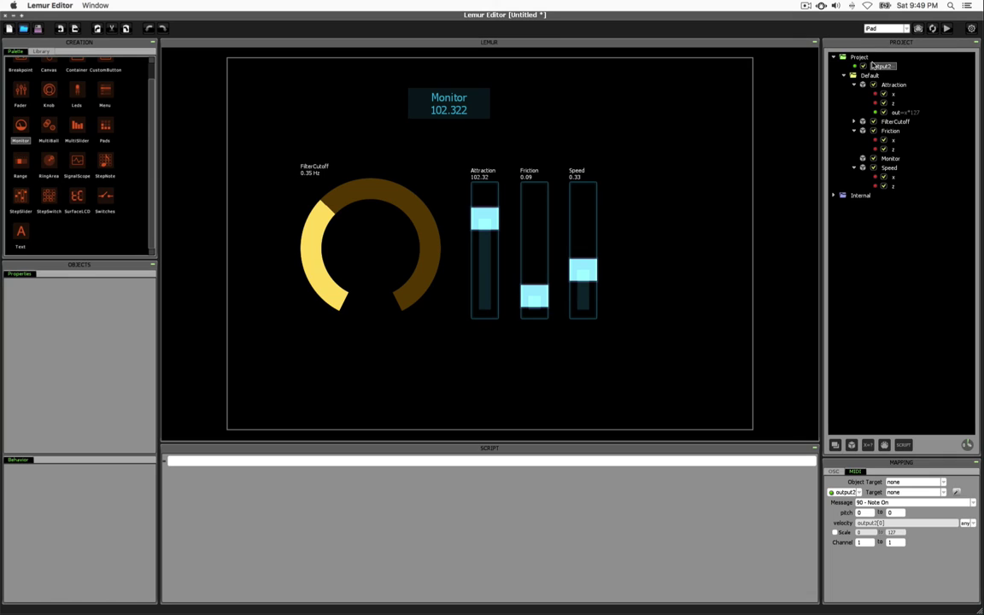
# Step: Change the script of Attraction's out expression from x*127 to output2 * 127
pyautogui.click(877, 66)
pyautogui.click(895, 113)
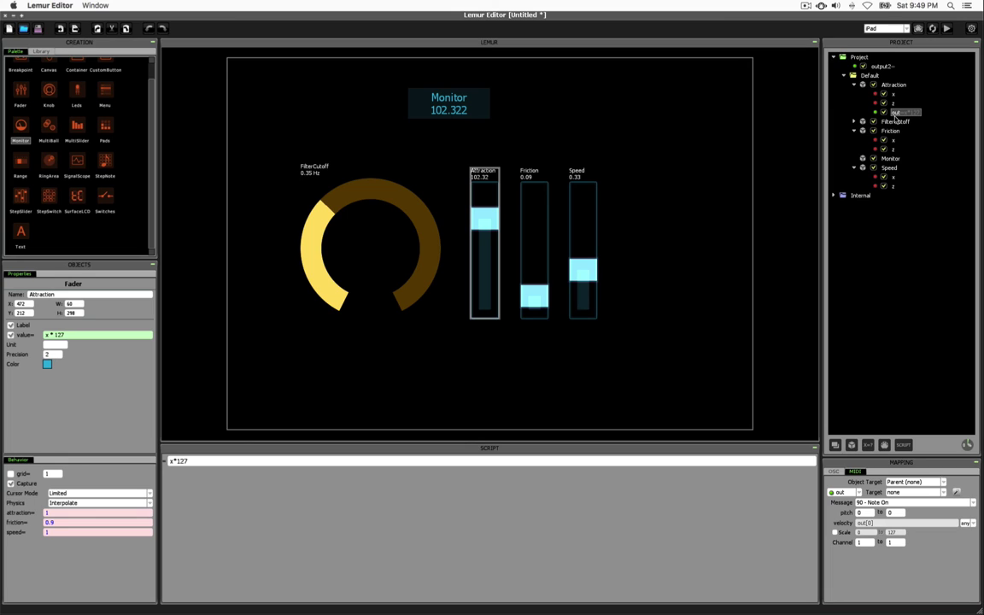
pyautogui.click(896, 115)
pyautogui.moveTo(189, 462); pyautogui.dragTo(170, 461)
pyautogui.write('output2 * 127')
pyautogui.click(186, 461)
pyautogui.write('asd')
pyautogui.press('BackSpace')
pyautogui.press('BackSpace')
pyautogui.press('BackSpace')
pyautogui.click(893, 103)
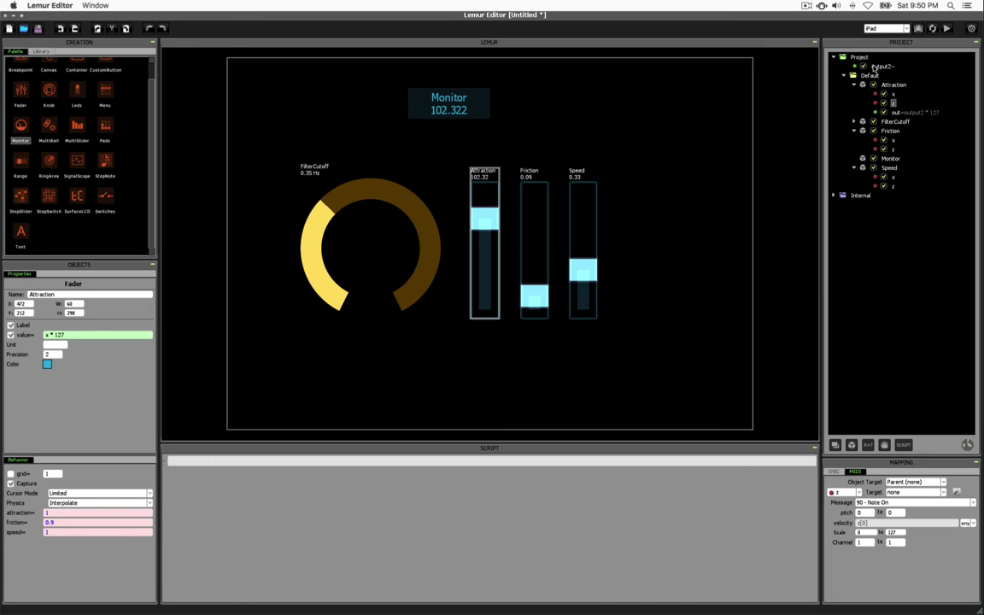
# Step: Rename the project-level output2 expression to out
pyautogui.click(879, 67)
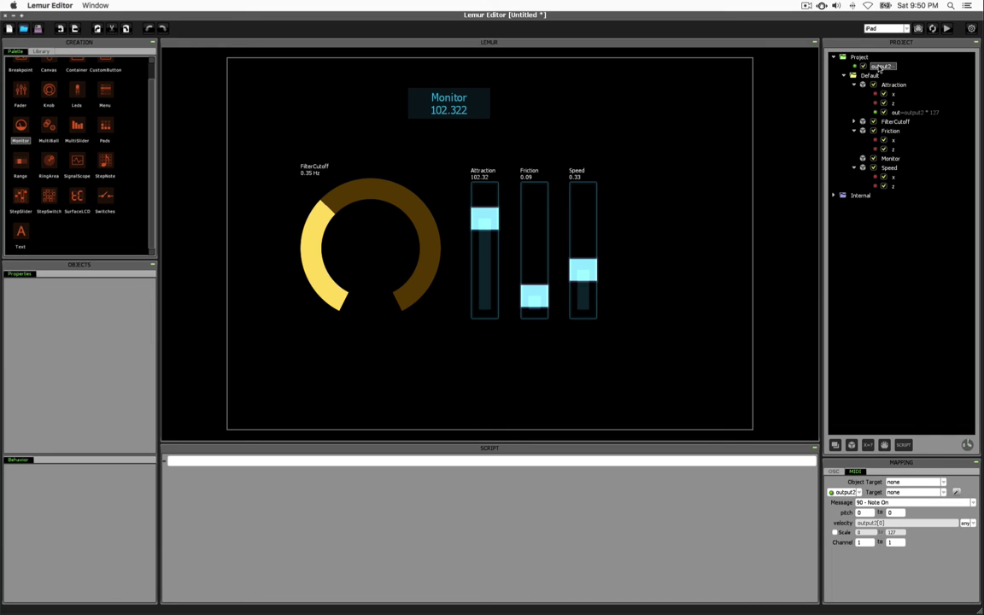
pyautogui.write('out')
pyautogui.press('Return')
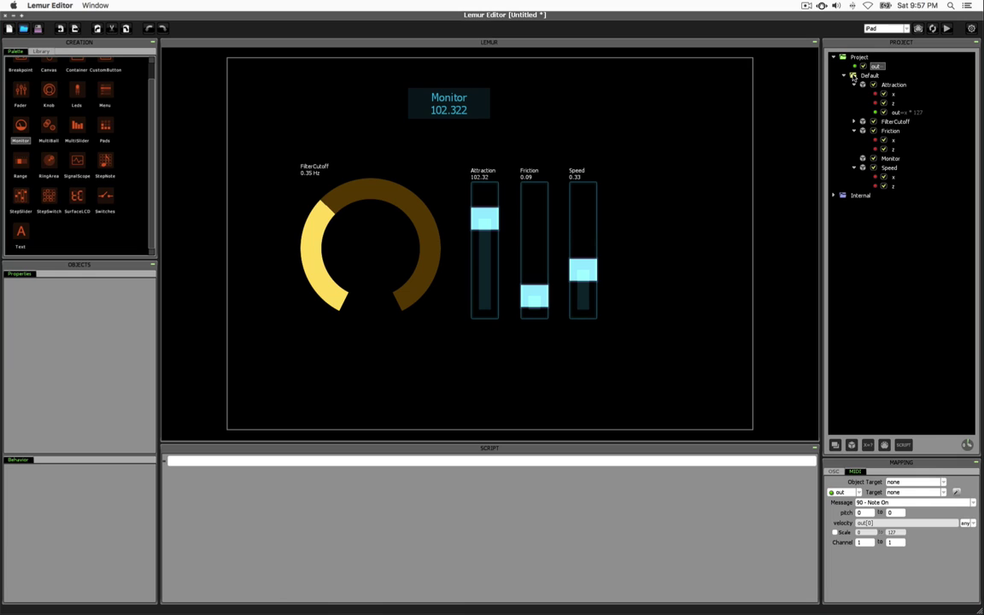
# Step: Collapse Default in the Project tree, leaving only out, Default and Internal visible
pyautogui.click(852, 76)
pyautogui.click(844, 76)
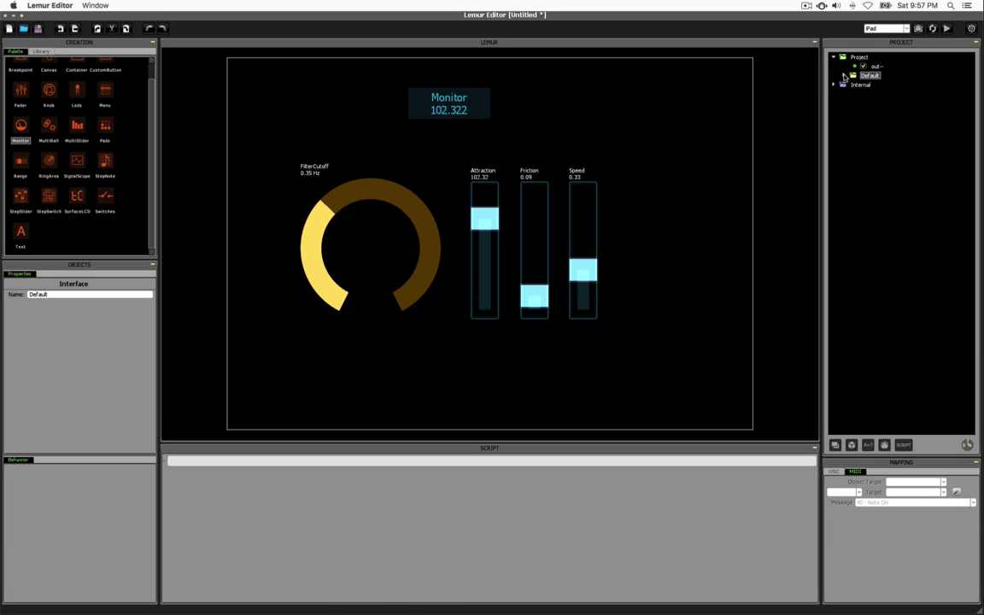
# Step: Add a new empty interface to the project and name it LFO
pyautogui.click(835, 445)
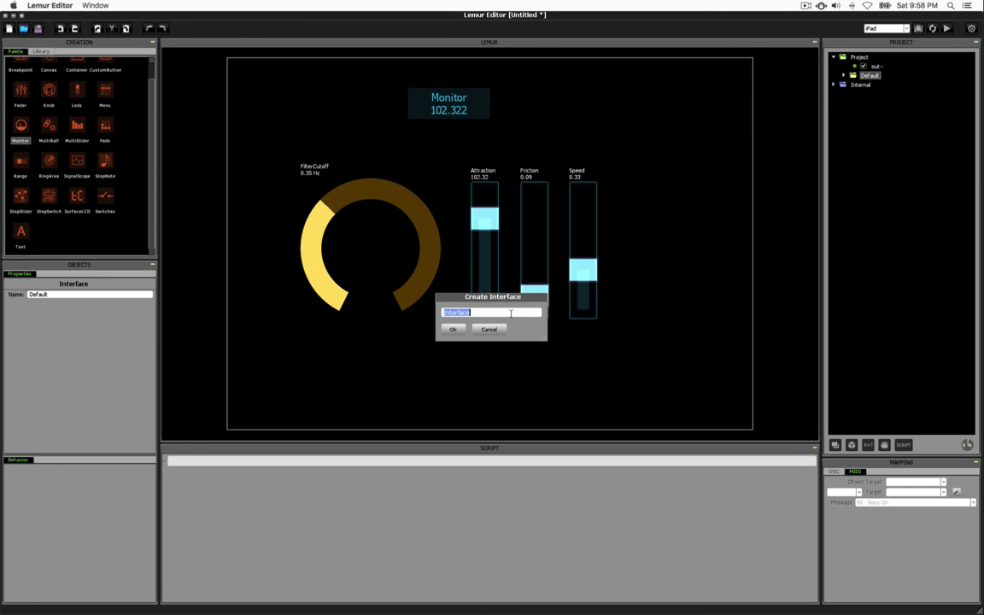
pyautogui.write('interface 2')
pyautogui.press('Return')
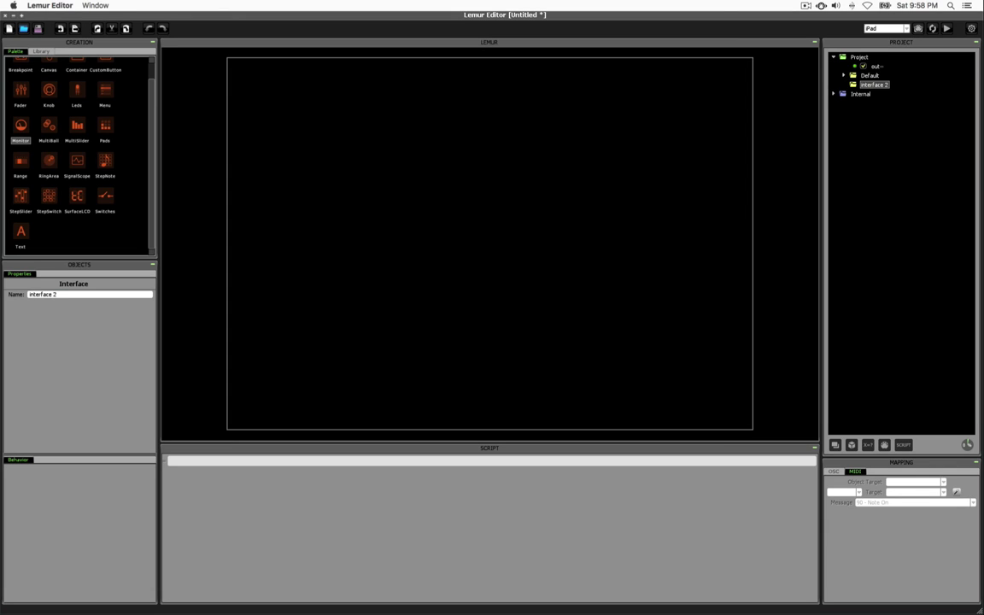
pyautogui.click(870, 75)
pyautogui.click(872, 86)
pyautogui.click(30, 294)
pyautogui.press('BackSpace')
pyautogui.write('LFO')
# Step: Rename the Default interface to Filter
pyautogui.click(869, 76)
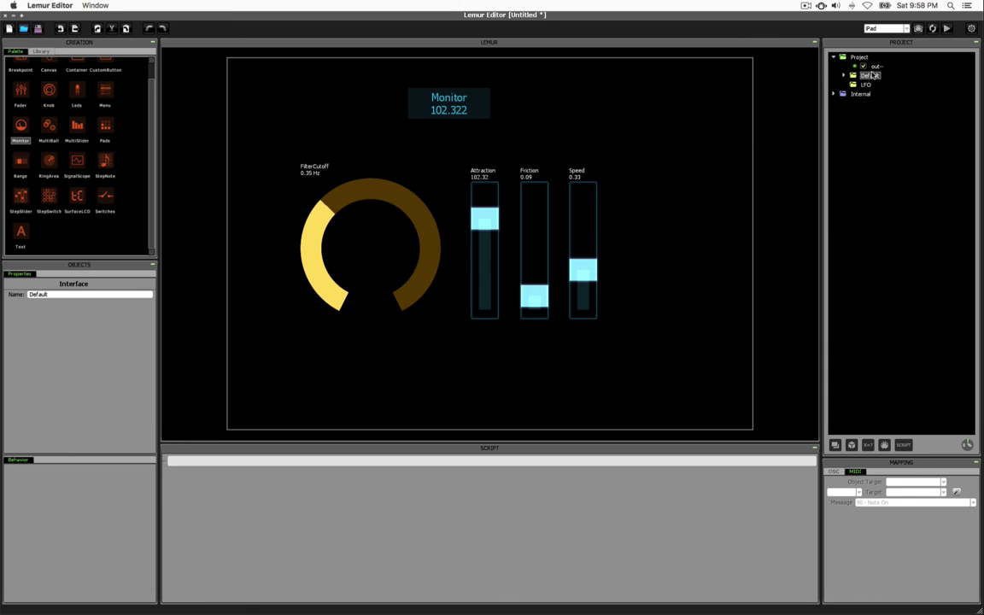
pyautogui.click(49, 293)
pyautogui.doubleClick(48, 294)
pyautogui.write('Filter')
pyautogui.click(866, 85)
pyautogui.click(868, 76)
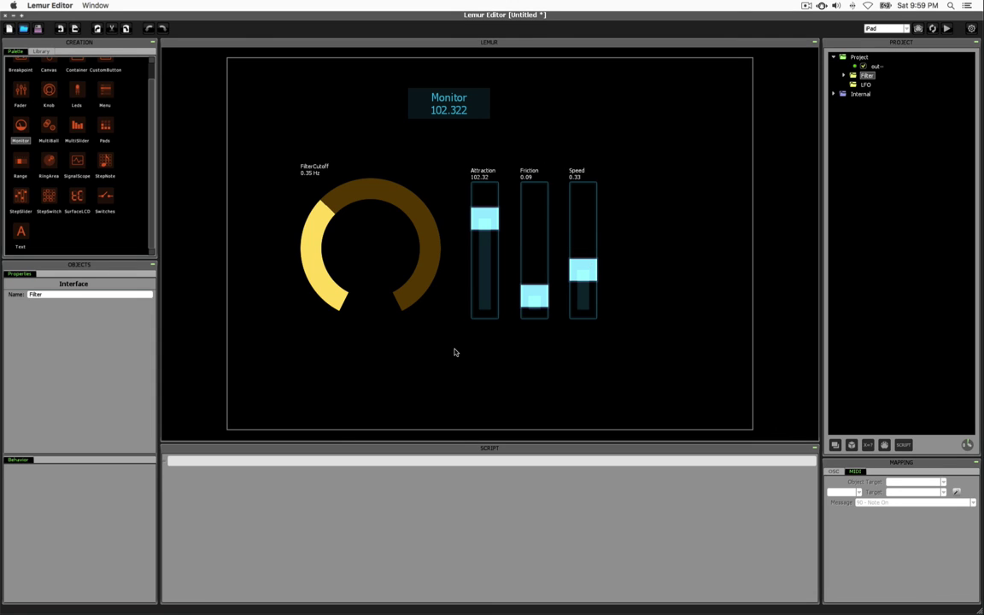
# Step: Pick Container from the top of the Creation palette
pyautogui.scroll(2, 151, 159)
pyautogui.click(75, 75)
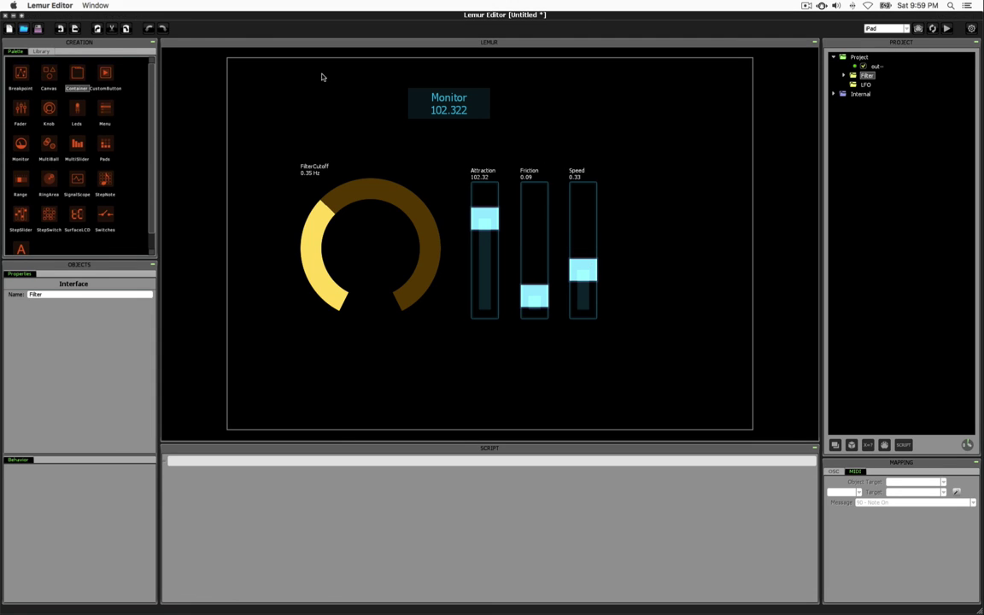
# Step: Place a Container on the Filter canvas, moved to the top right and widened to 380
pyautogui.click(676, 192)
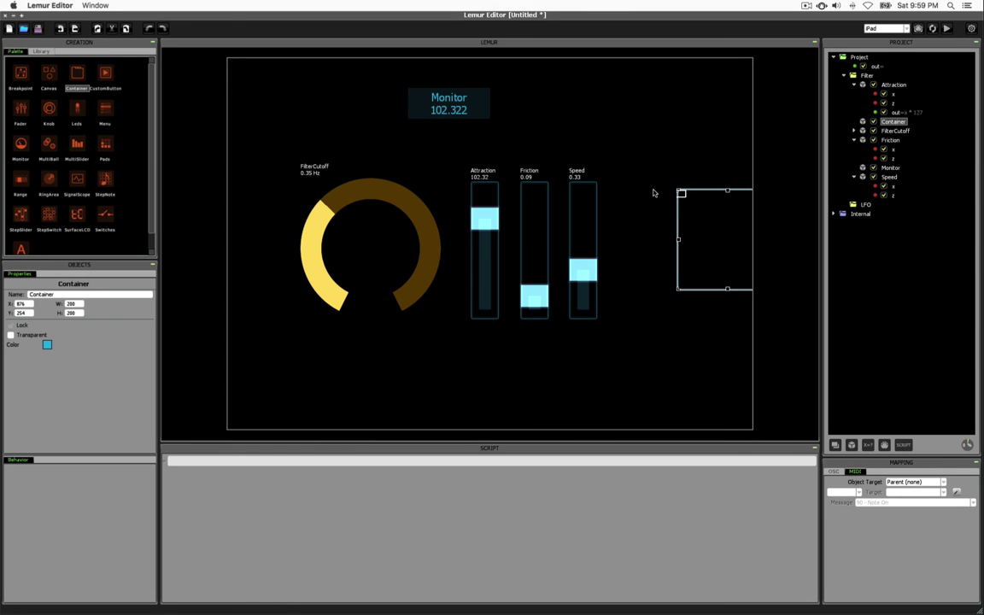
pyautogui.moveTo(680, 204); pyautogui.dragTo(645, 81)
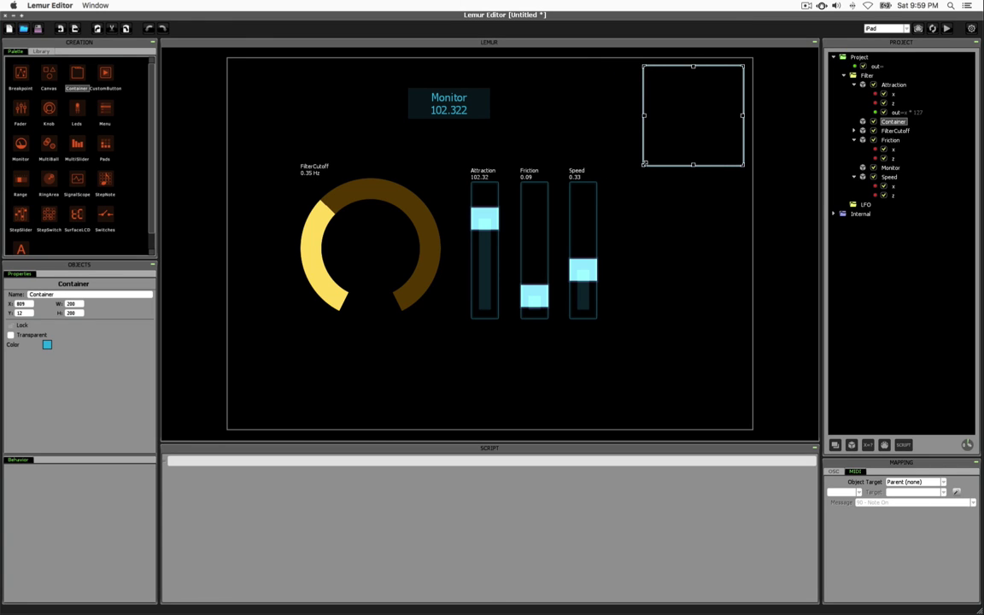
pyautogui.moveTo(646, 164); pyautogui.dragTo(551, 161)
pyautogui.click(840, 73)
pyautogui.click(715, 158)
# Step: Duplicate the container as Container2 and move the copy to the lower right
pyautogui.click(616, 212)
pyautogui.hotkey('ctrl', 'v')
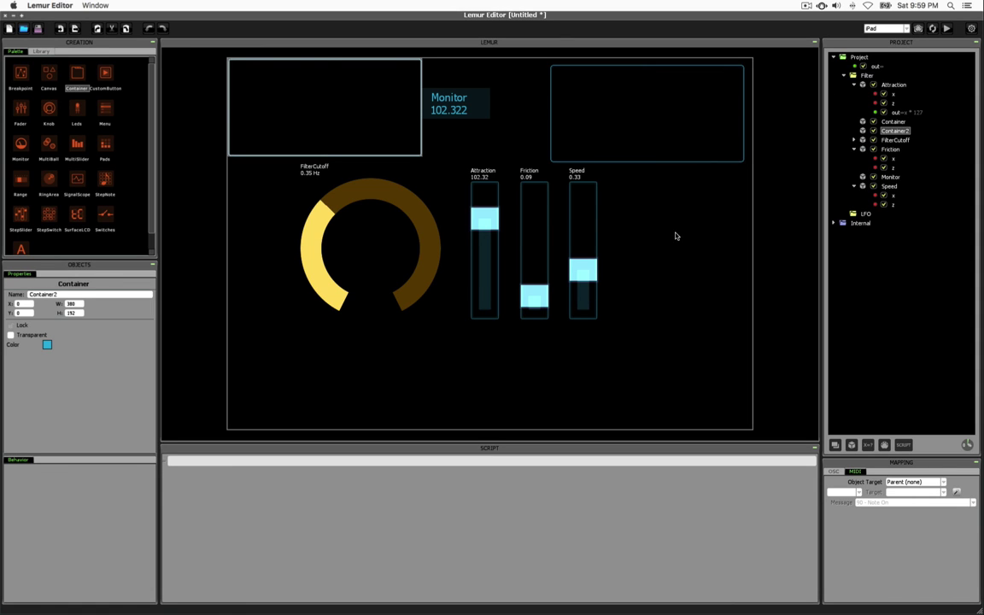
pyautogui.moveTo(401, 154); pyautogui.dragTo(723, 417)
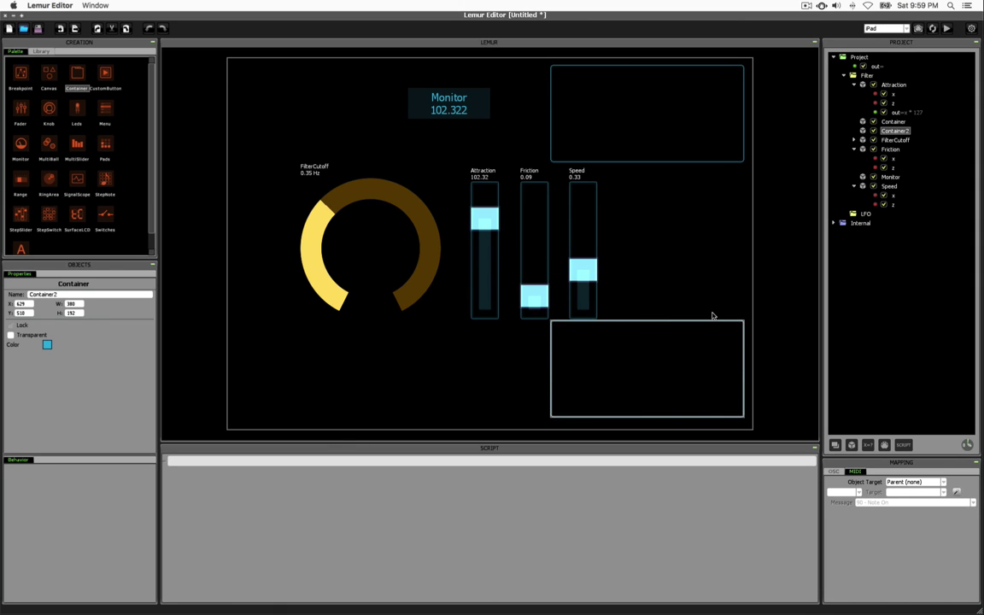
pyautogui.click(593, 126)
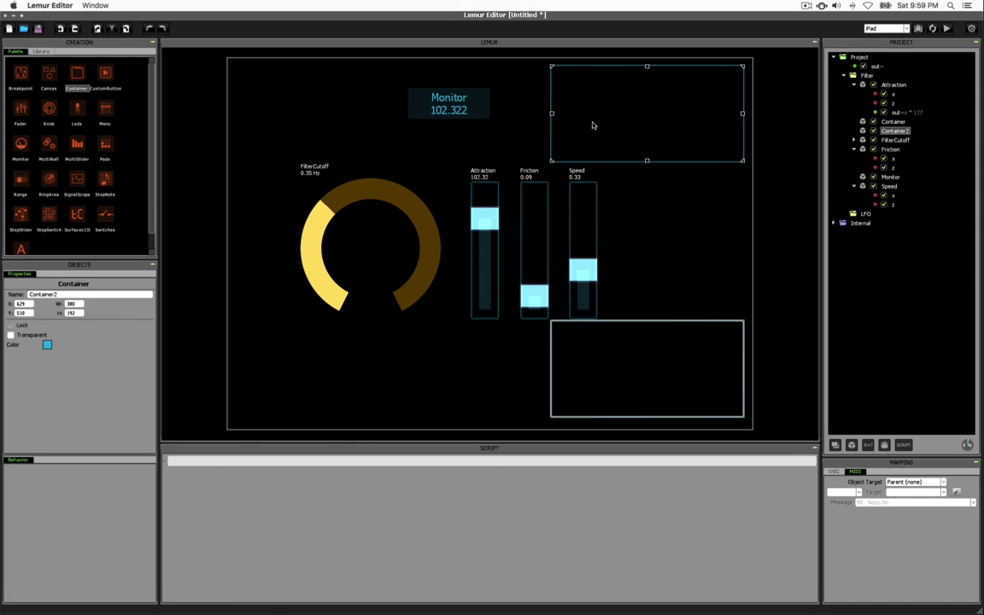
# Step: Remove the FilterCutoff knob and the Attraction, Friction and Speed faders from the canvas
pyautogui.click(666, 327)
pyautogui.moveTo(654, 288); pyautogui.dragTo(260, 181)
pyautogui.click(659, 362)
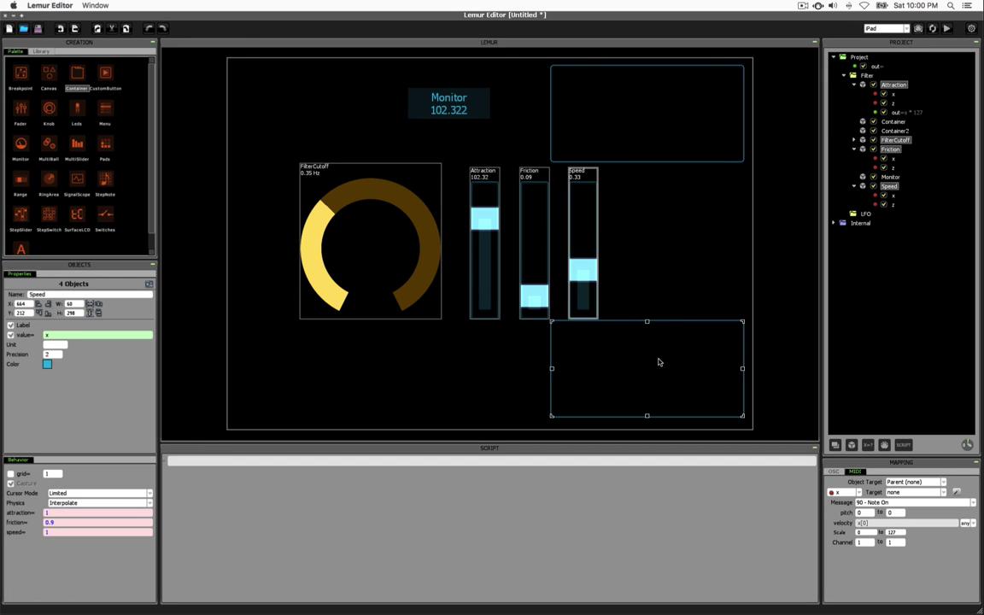
pyautogui.press('Delete')
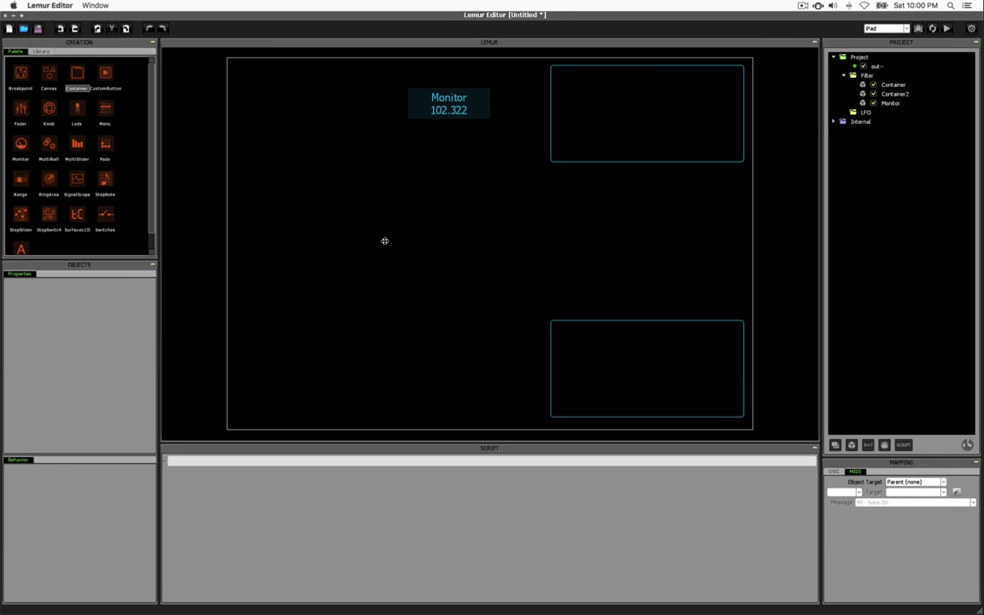
# Step: Enlarge Container2 across the lower canvas, paste the knob and faders inside, and nudge the FilterCutoff knob
pyautogui.click(573, 334)
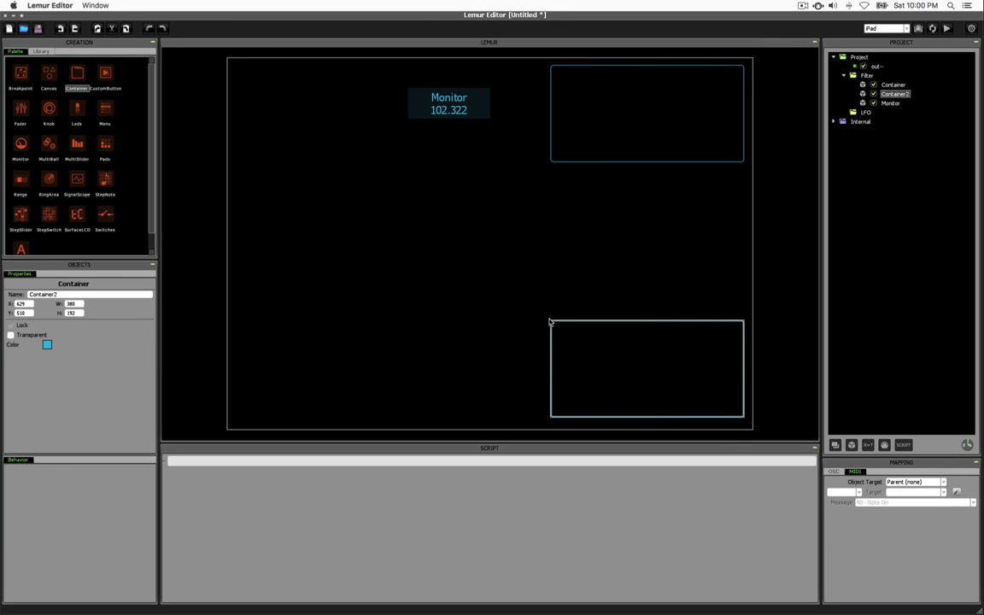
pyautogui.moveTo(553, 321); pyautogui.dragTo(258, 173)
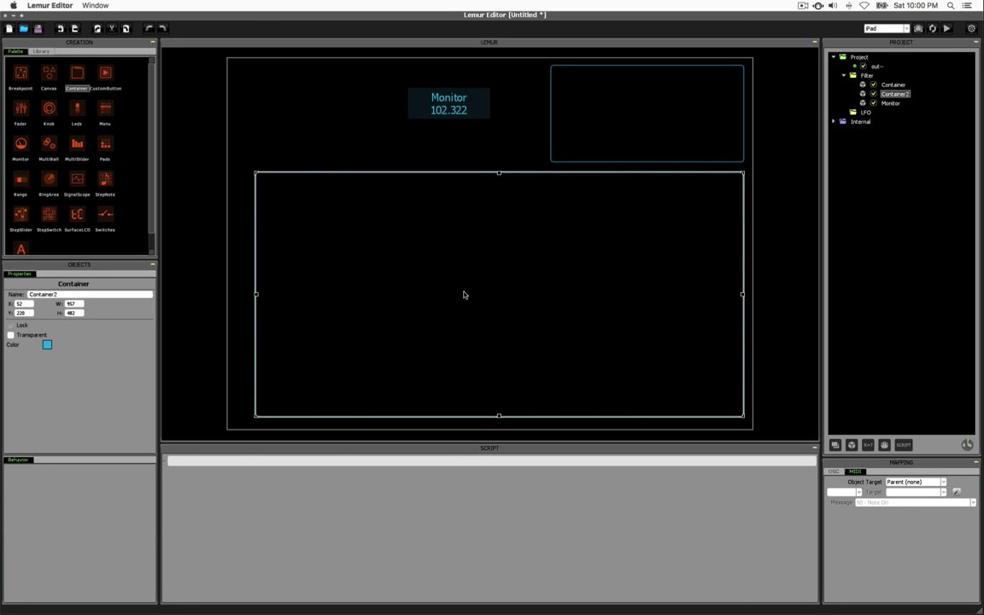
pyautogui.press('super+v')
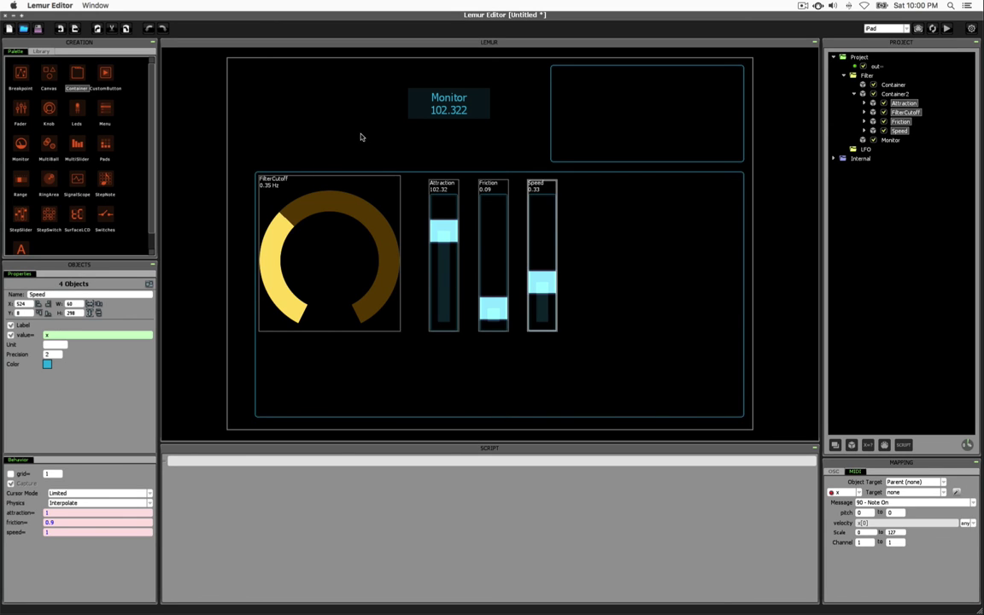
pyautogui.click(372, 217)
pyautogui.moveTo(373, 218)
pyautogui.mouseDown()
pyautogui.moveTo(324, 218)
pyautogui.moveTo(402, 220)
pyautogui.moveTo(379, 222)
pyautogui.mouseUp()
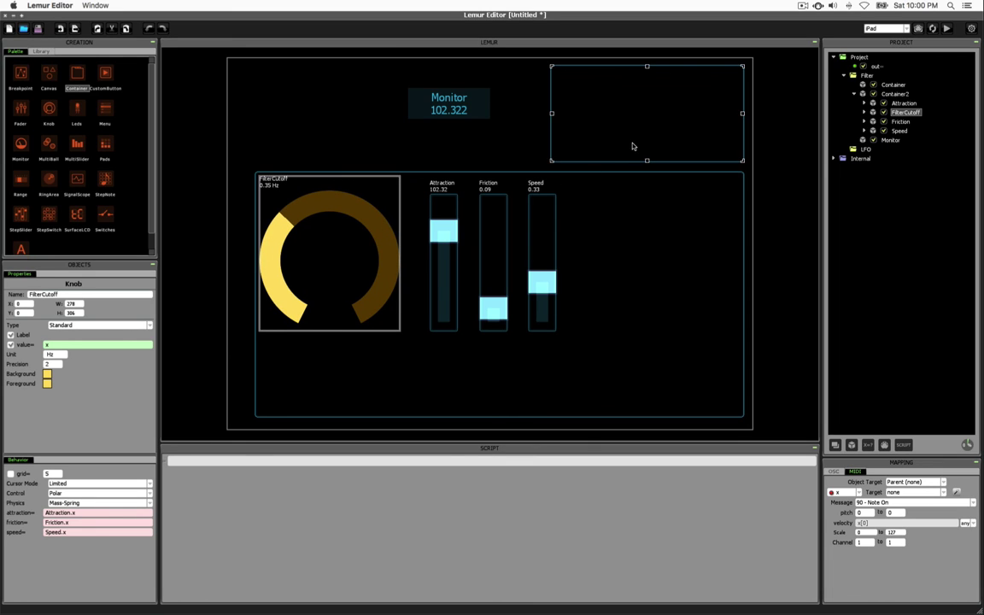
# Step: Review Container2's Attraction, Friction and Speed faders and the Monitor in the project list
pyautogui.click(894, 94)
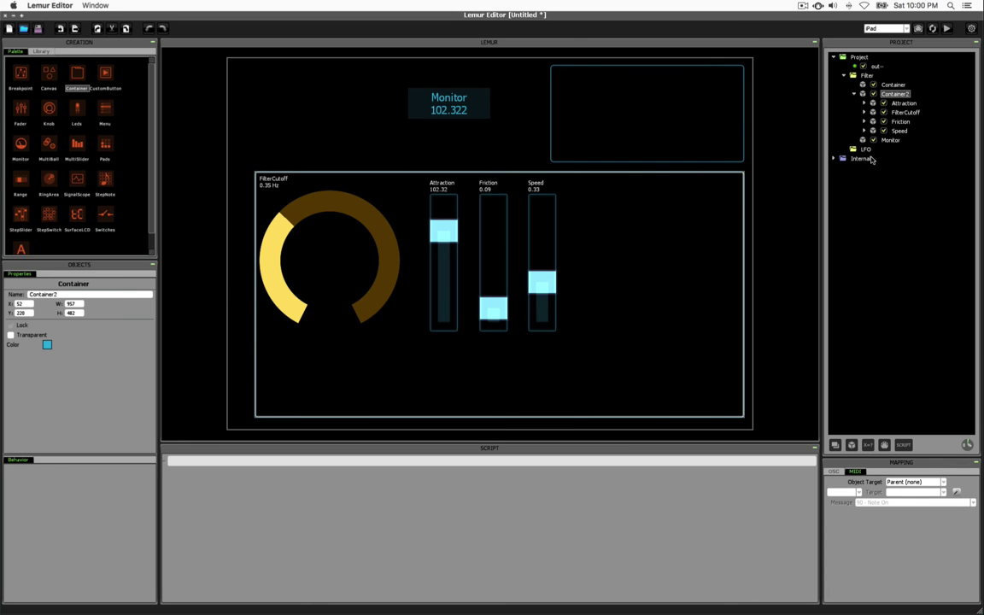
pyautogui.click(903, 104)
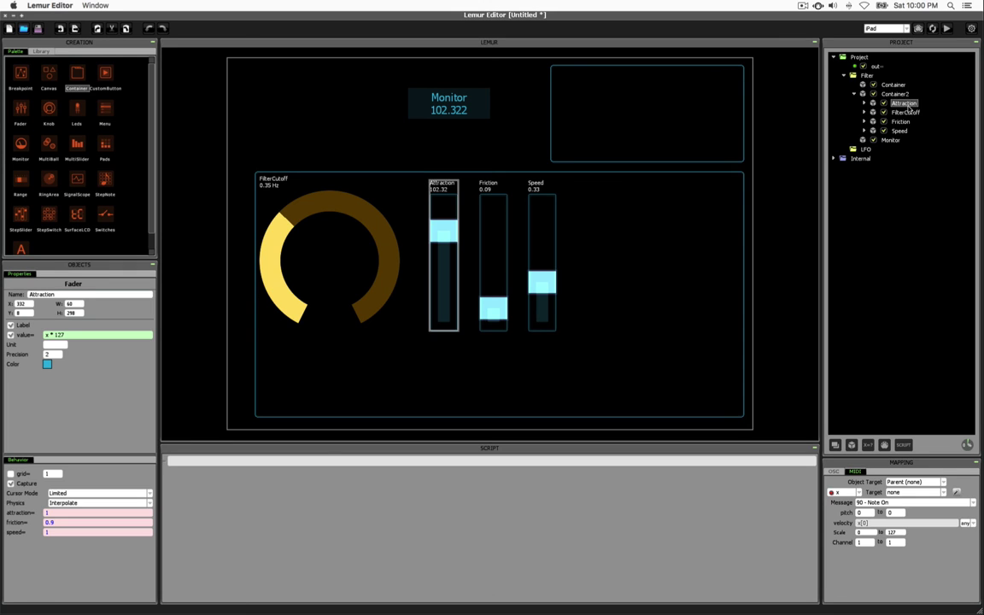
pyautogui.click(901, 122)
pyautogui.click(902, 131)
pyautogui.click(890, 140)
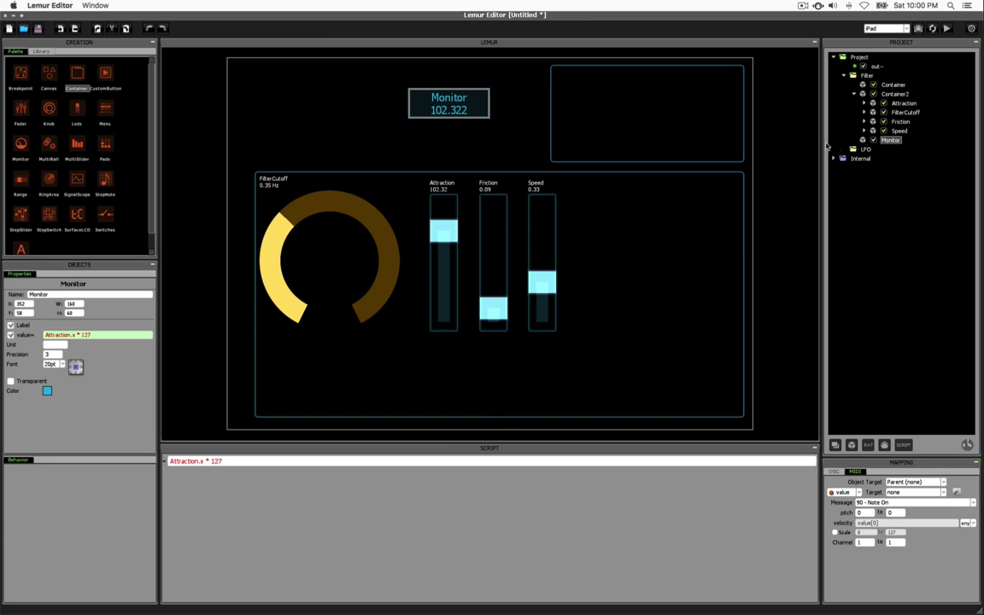
pyautogui.click(432, 111)
pyautogui.click(857, 95)
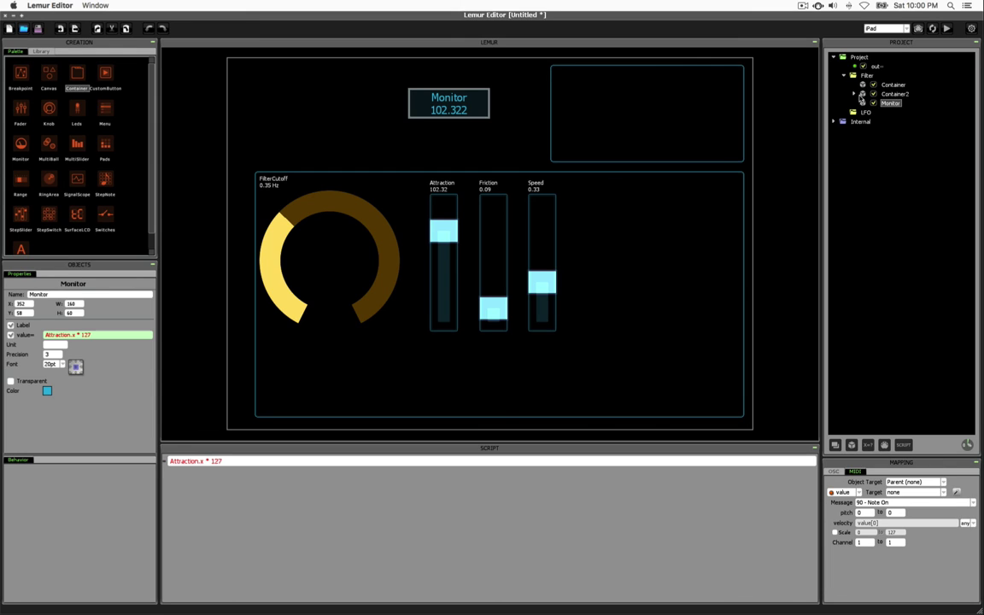
pyautogui.click(854, 94)
# Step: Convert Container2 into a tabbed container
pyautogui.click(656, 277)
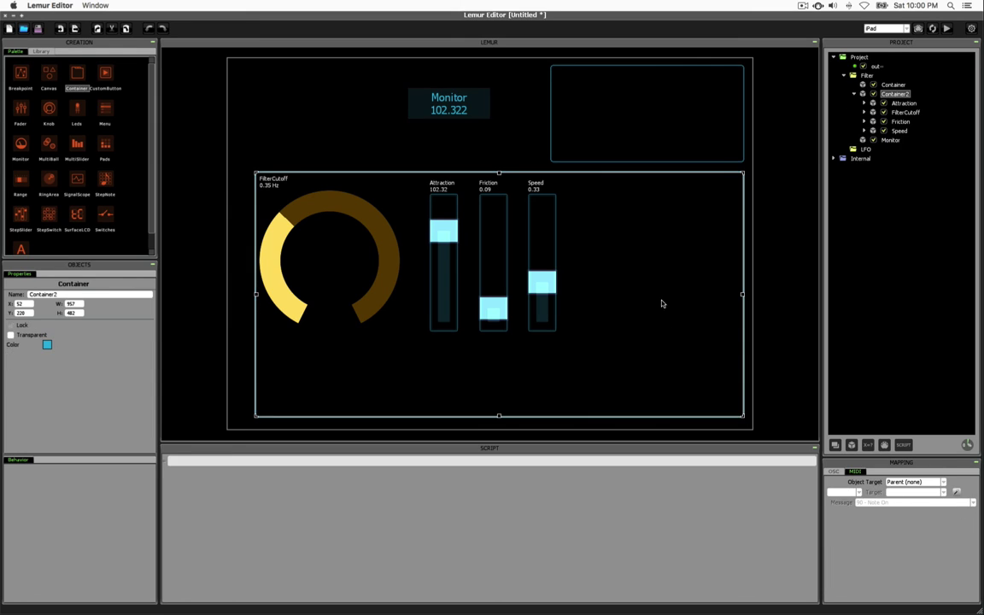
pyautogui.rightClick(650, 262)
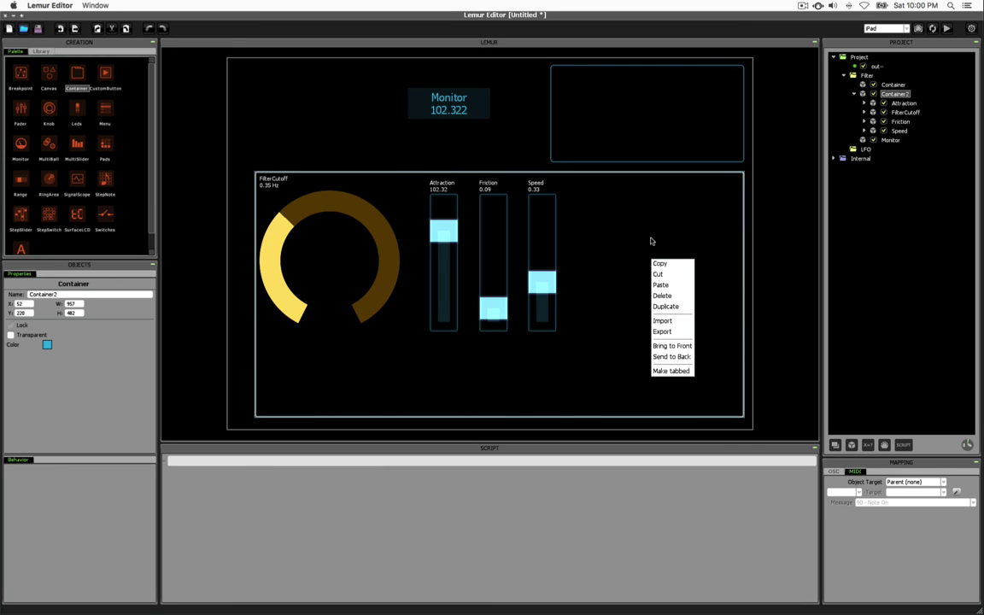
pyautogui.click(666, 371)
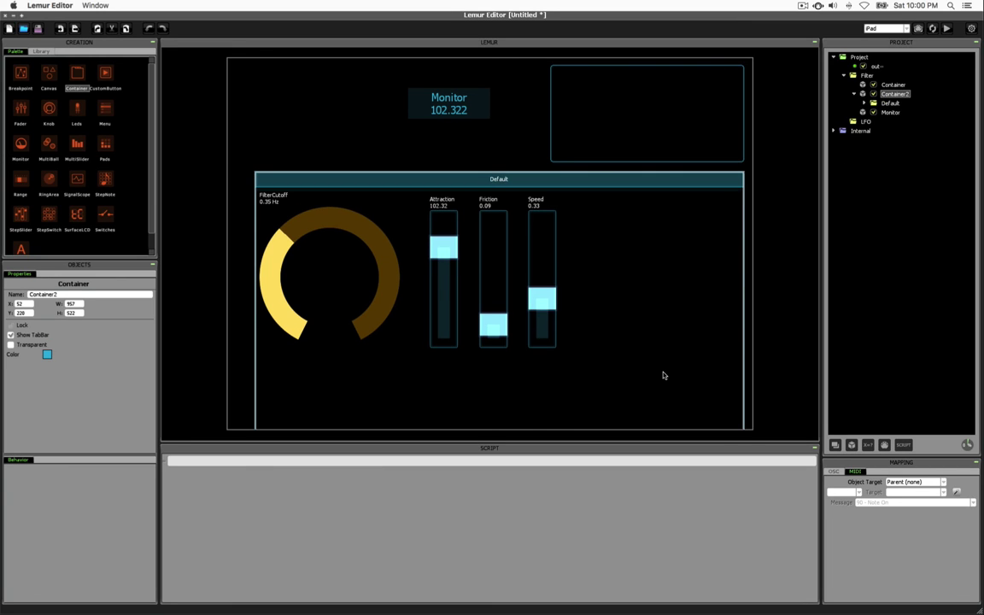
pyautogui.click(484, 176)
# Step: Add a second tab named Tab alongside the Default tab
pyautogui.click(676, 281)
pyautogui.rightClick(677, 281)
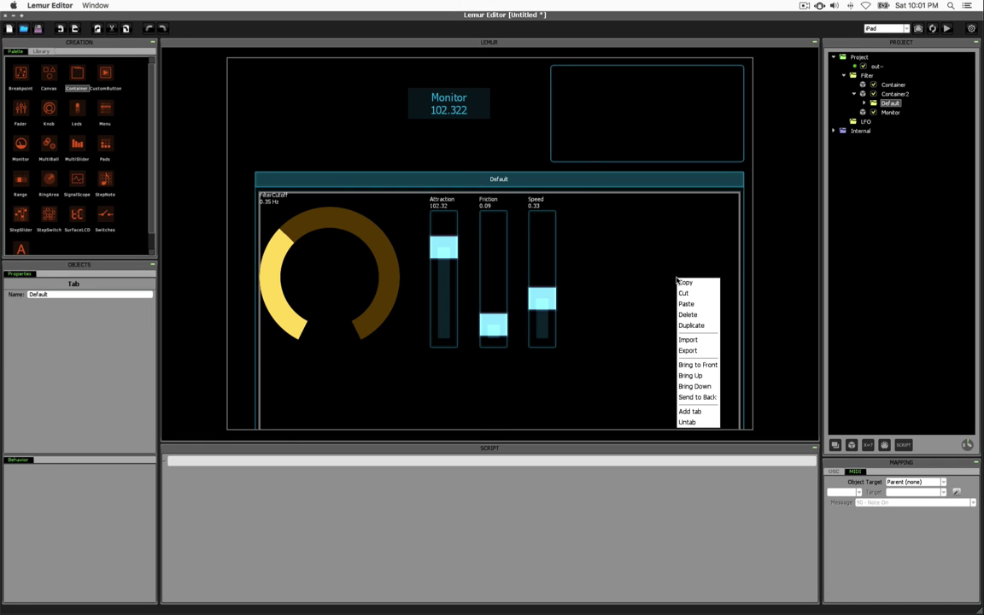
pyautogui.click(692, 414)
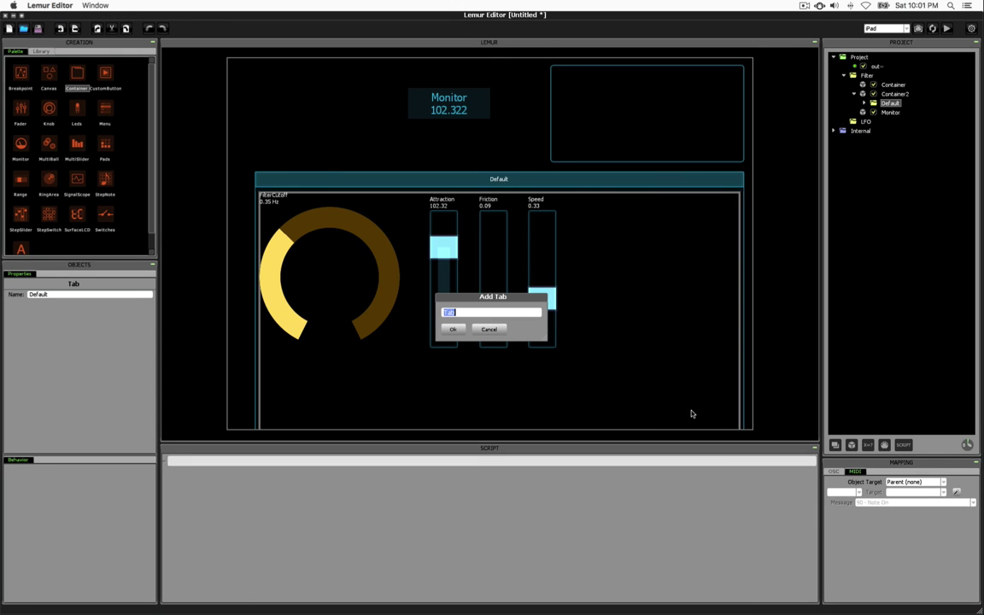
pyautogui.click(451, 330)
# Step: Switch between the Default and Tab pages, ending with the empty Tab page selected
pyautogui.click(377, 179)
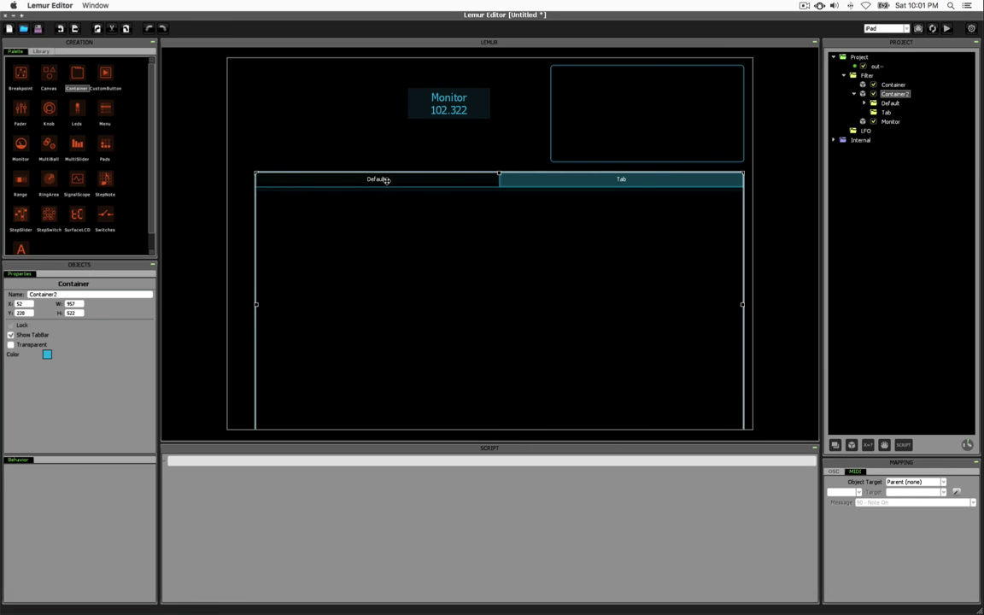
pyautogui.click(386, 180)
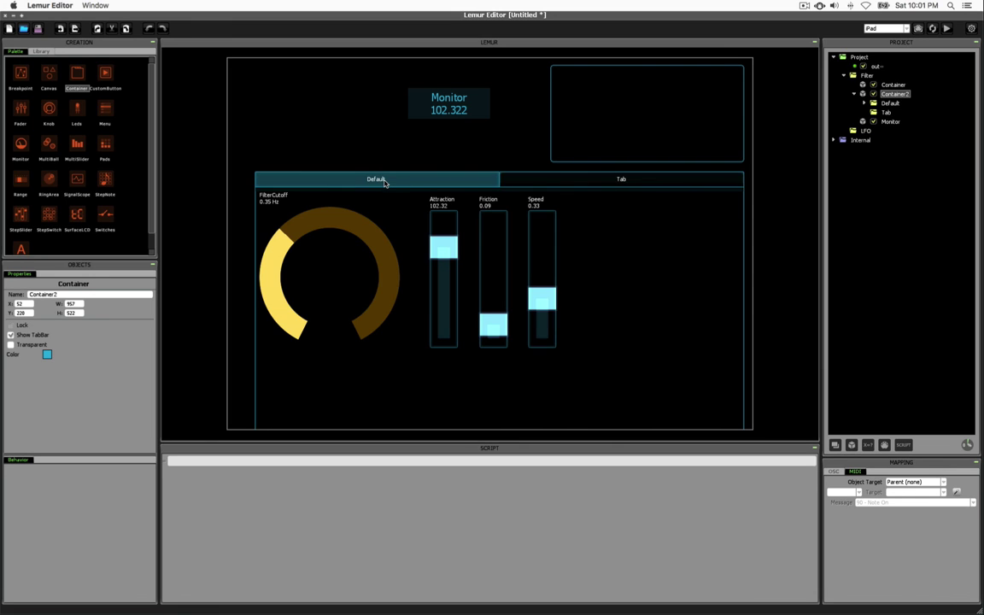
pyautogui.click(568, 179)
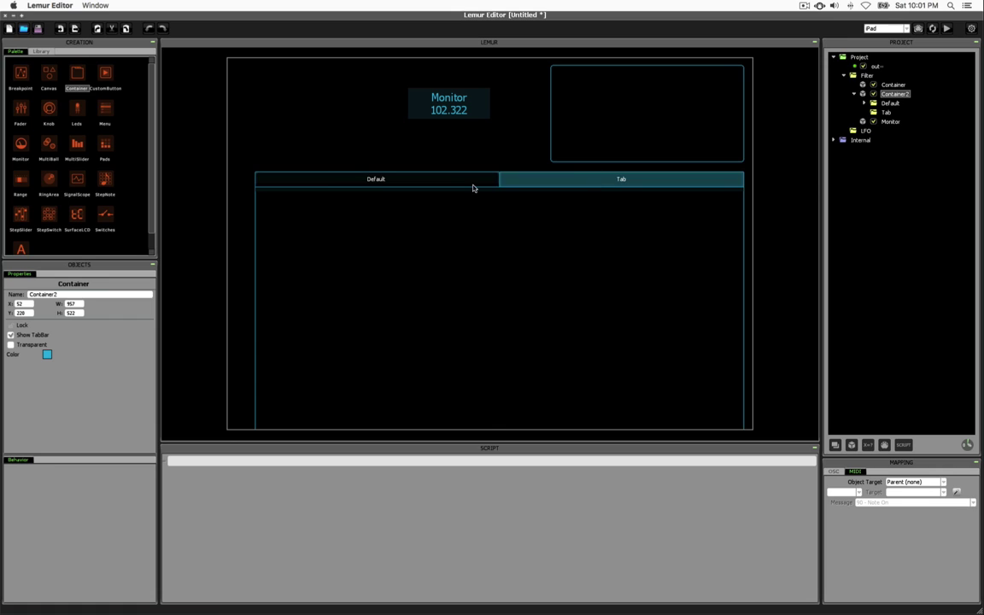
pyautogui.click(386, 181)
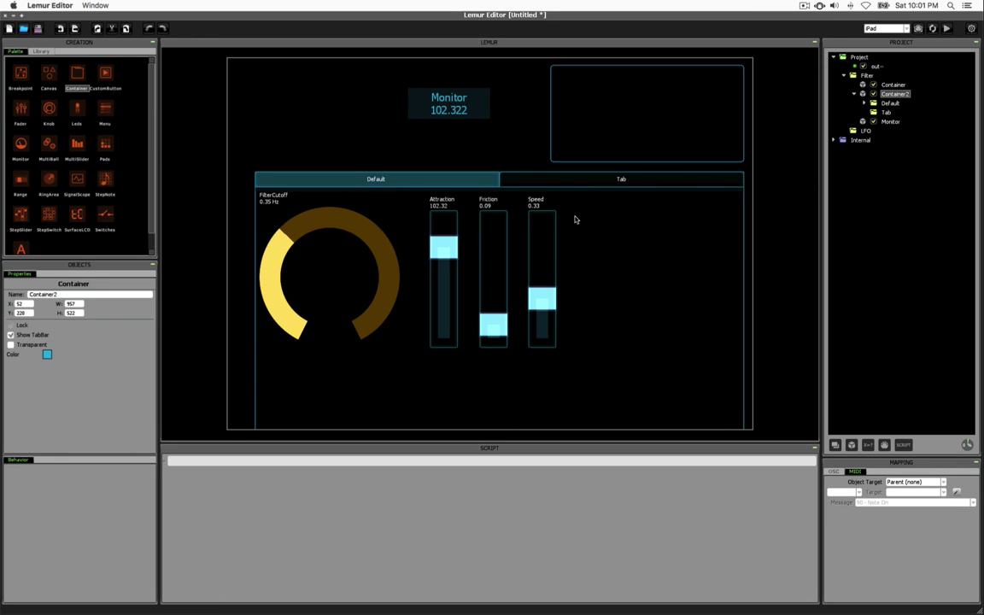
pyautogui.click(621, 182)
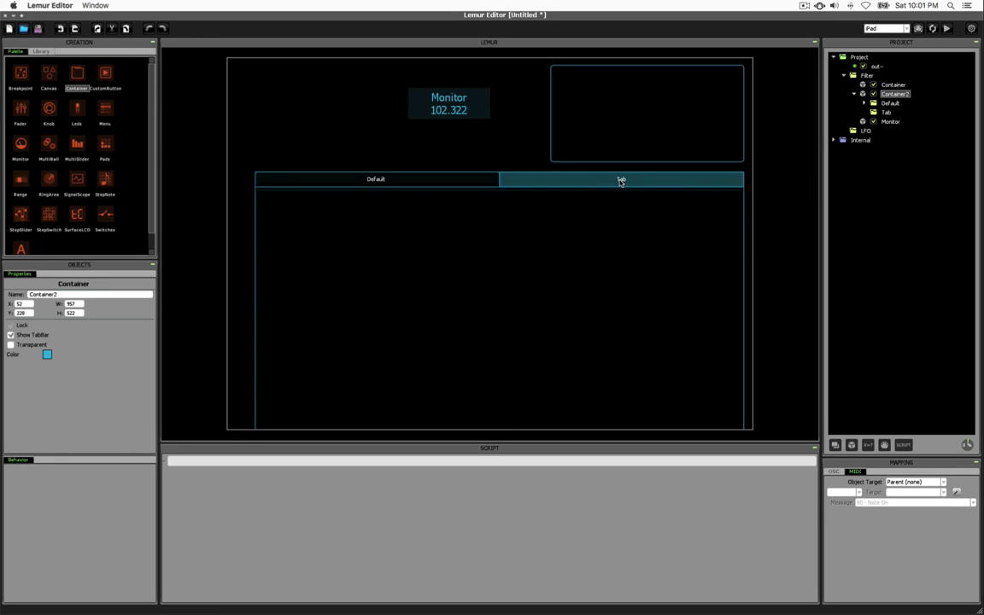
pyautogui.click(660, 231)
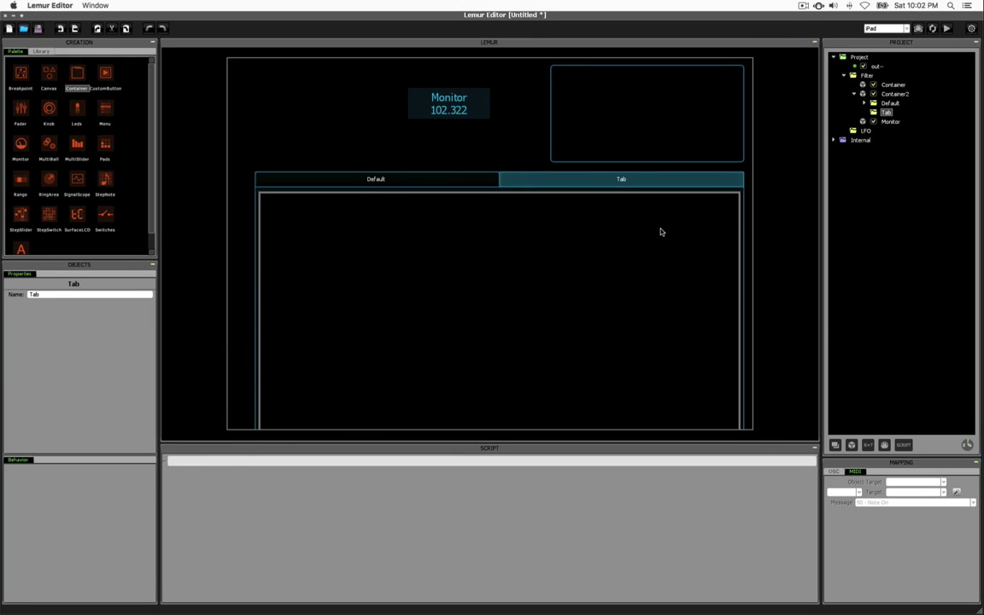
# Step: Rename the second tab to Tab 2
pyautogui.click(890, 103)
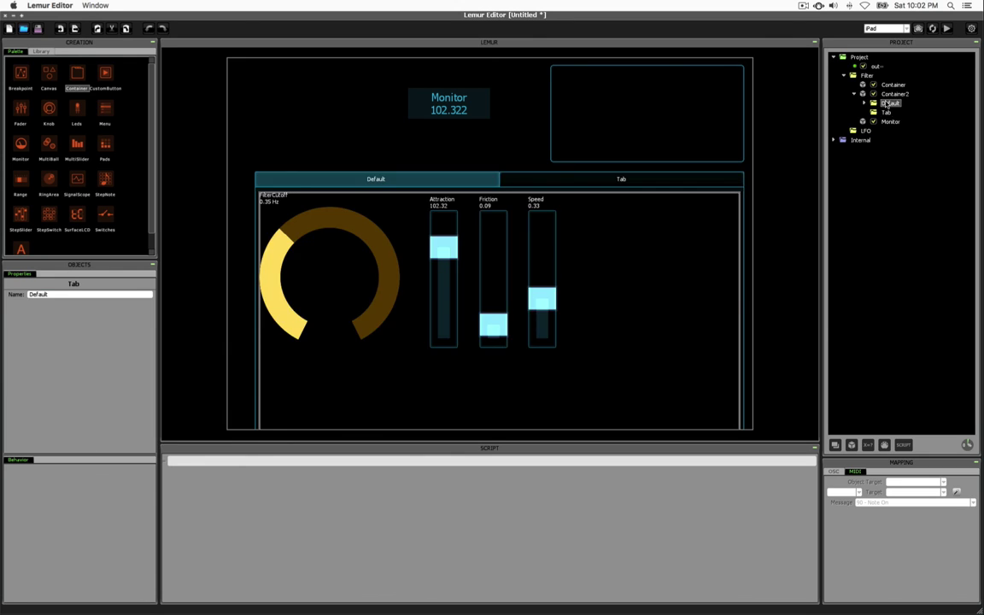
pyautogui.click(887, 113)
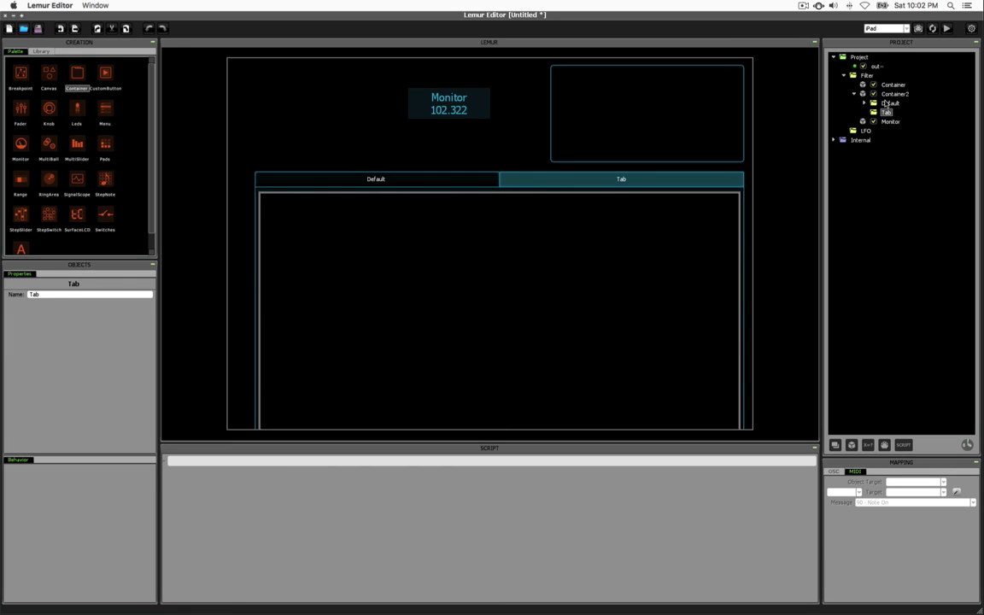
pyautogui.click(889, 103)
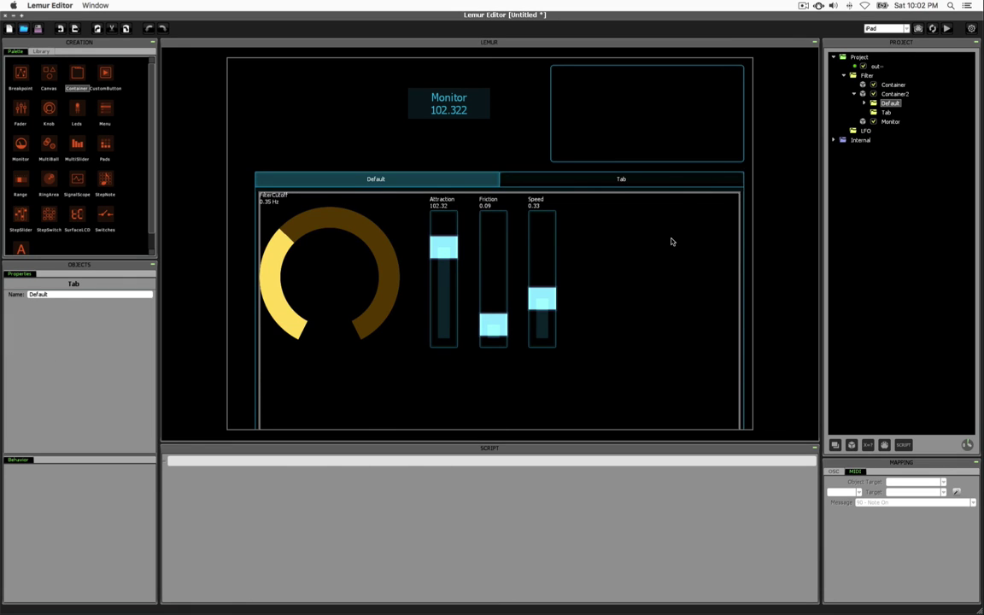
pyautogui.click(617, 182)
pyautogui.click(617, 182)
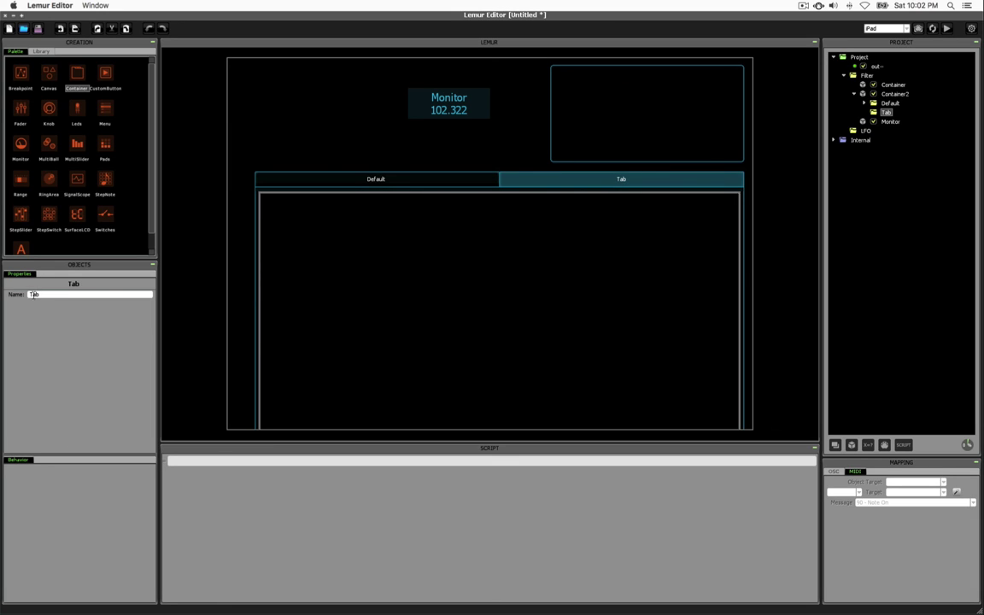
pyautogui.write('2')
pyautogui.press('Return')
# Step: Show the Default page with its knob and faders and select the Default tab
pyautogui.click(395, 182)
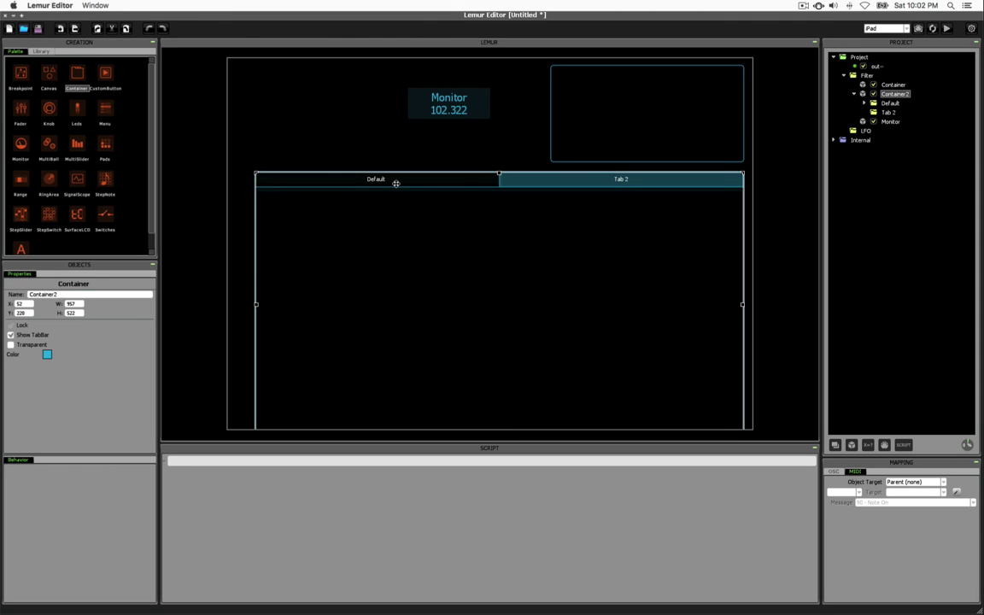
pyautogui.click(377, 178)
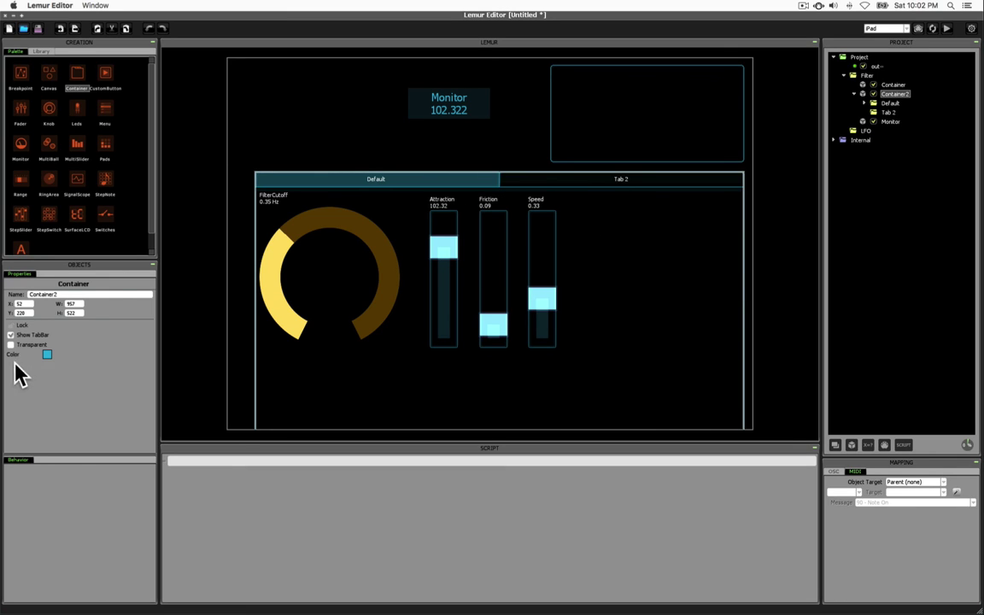
pyautogui.click(392, 181)
pyautogui.click(667, 317)
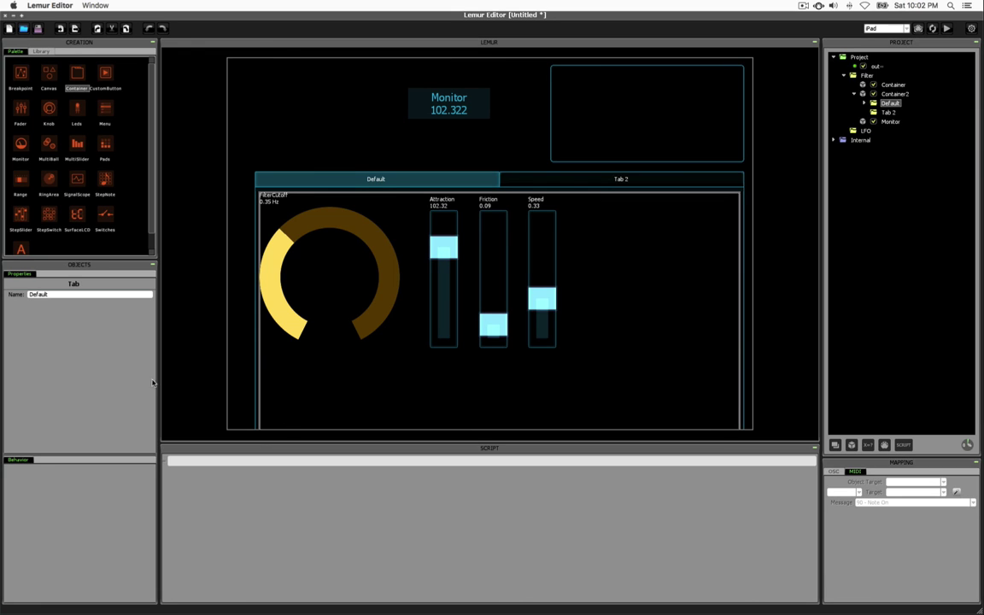
# Step: Rename the Default tab to Default 2
pyautogui.click(57, 295)
pyautogui.write('2')
pyautogui.press('Return')
# Step: Reorder the tabs so Default 2 sits after Tab 2
pyautogui.rightClick(629, 256)
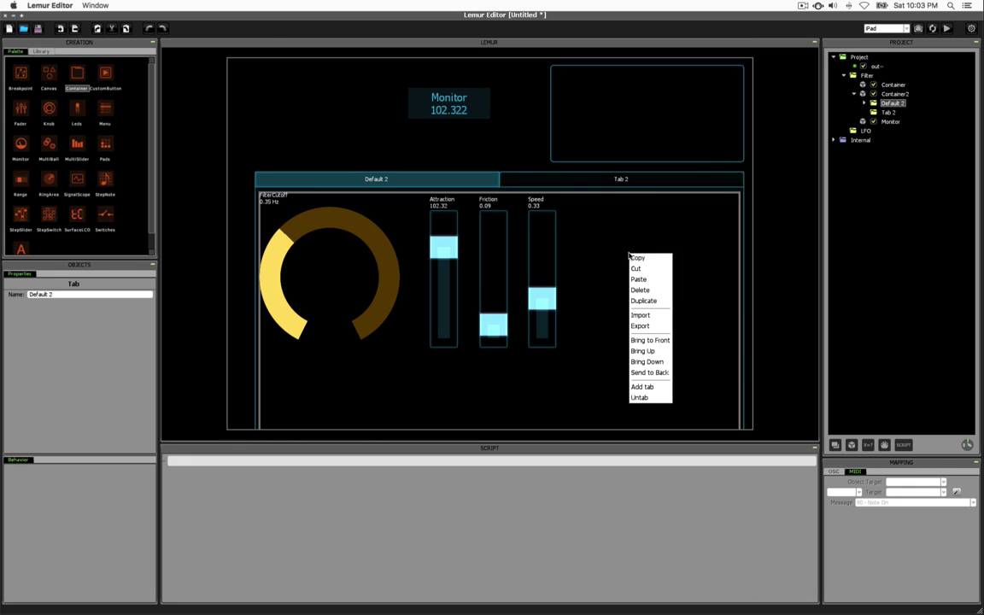
pyautogui.click(656, 364)
pyautogui.rightClick(654, 334)
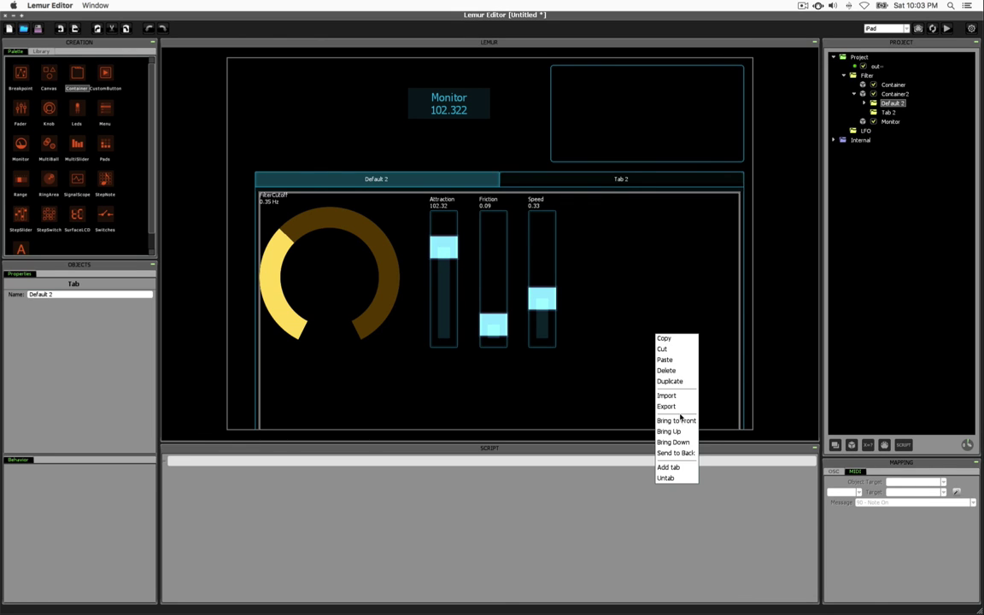
pyautogui.click(669, 432)
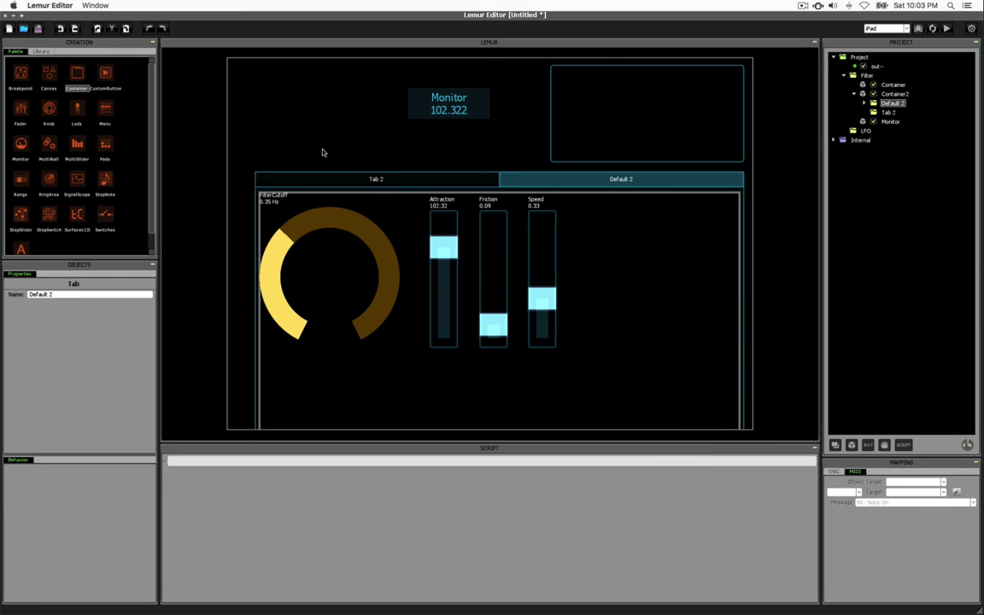
# Step: Cut the Monitor display and paste it into the Tab 2 page
pyautogui.click(436, 101)
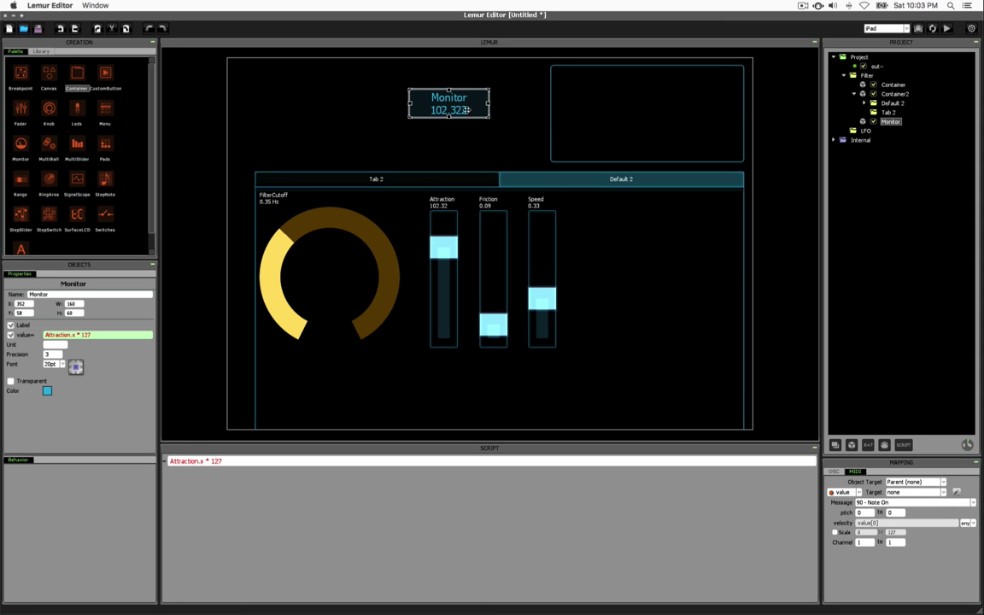
pyautogui.press('Delete')
pyautogui.click(383, 182)
pyautogui.click(383, 182)
pyautogui.click(508, 258)
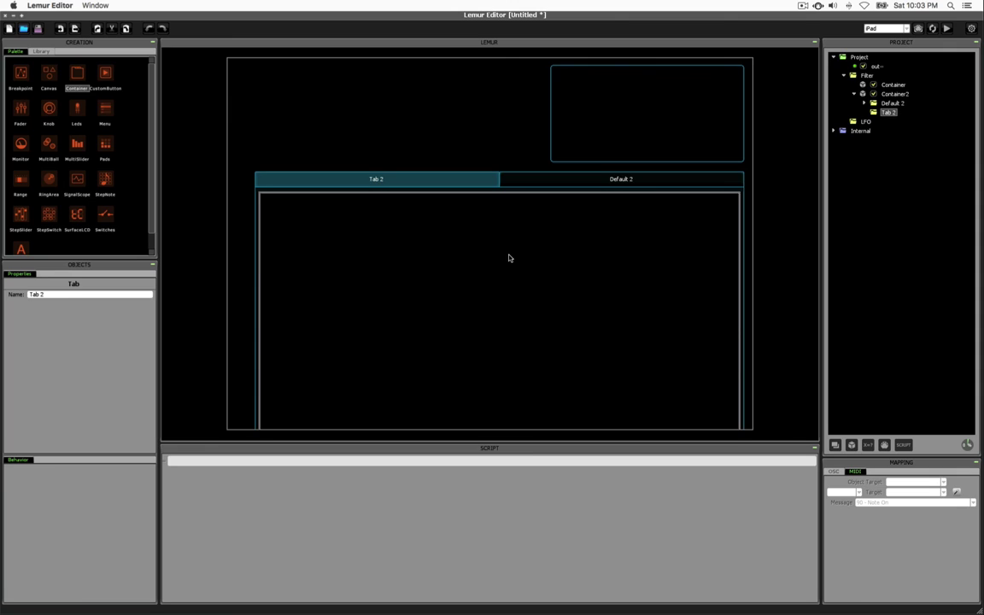
pyautogui.hotkey('ctrl', 'v')
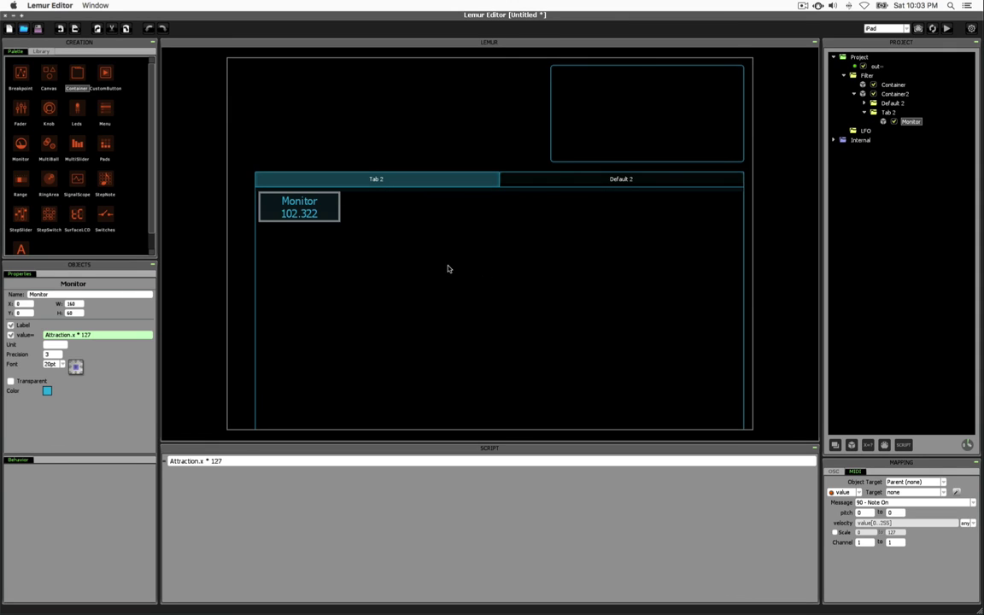
# Step: Switch between Default 2 and Tab 2 to confirm each page's contents
pyautogui.click(614, 180)
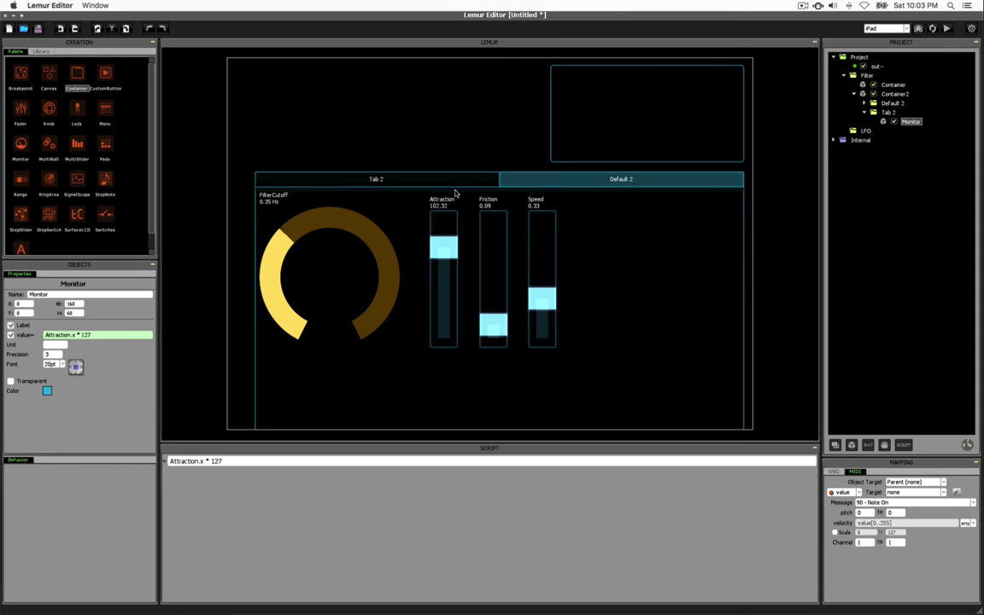
pyautogui.click(456, 180)
pyautogui.click(565, 184)
pyautogui.click(444, 184)
pyautogui.click(576, 186)
pyautogui.click(439, 183)
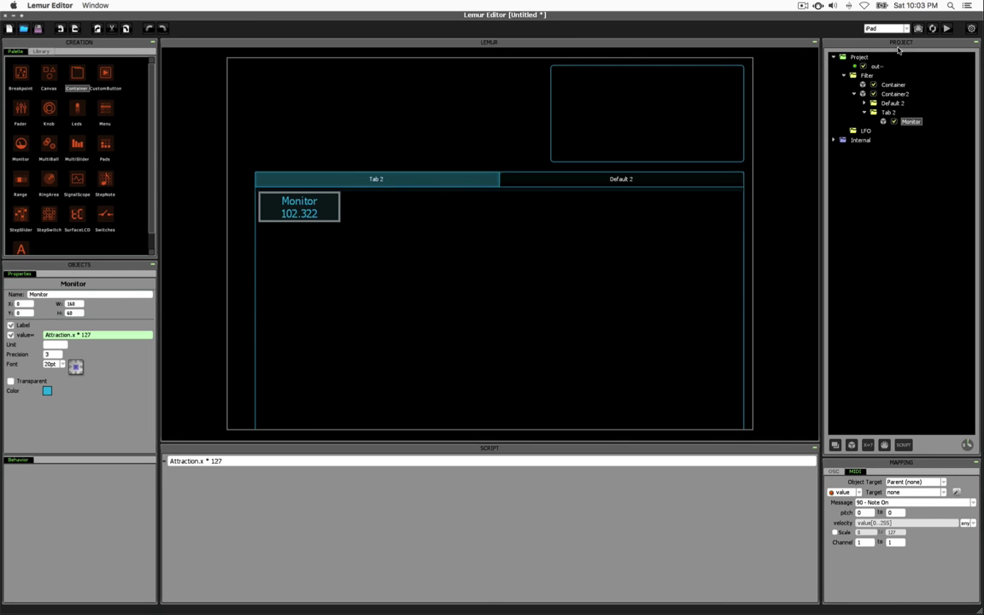
# Step: Collapse the Filter interface's object list, recheck both tab pages, and select the Filter interface
pyautogui.click(866, 76)
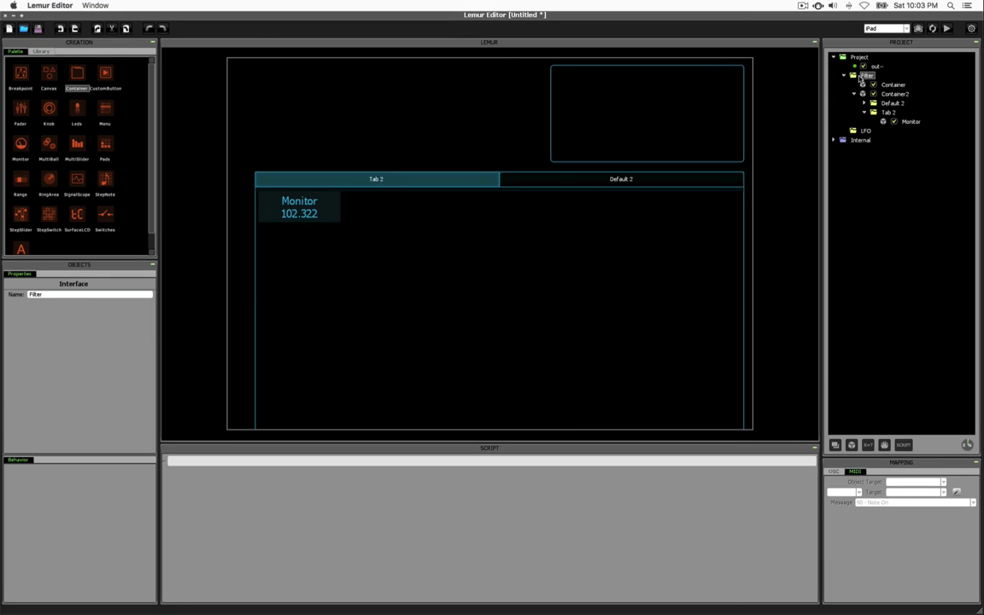
pyautogui.click(844, 76)
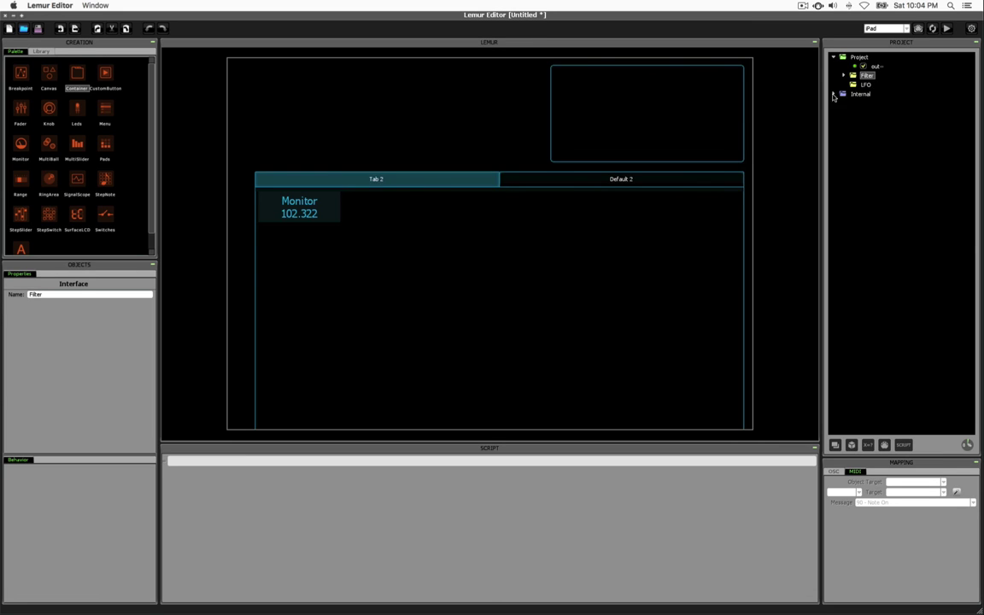
pyautogui.click(512, 243)
pyautogui.click(611, 180)
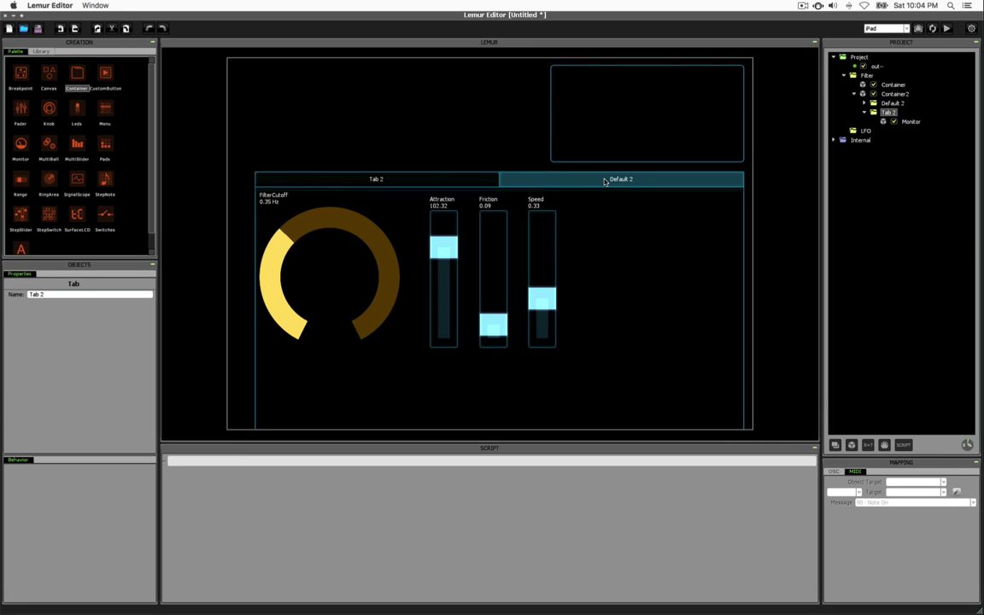
pyautogui.click(342, 168)
pyautogui.click(615, 181)
pyautogui.click(392, 183)
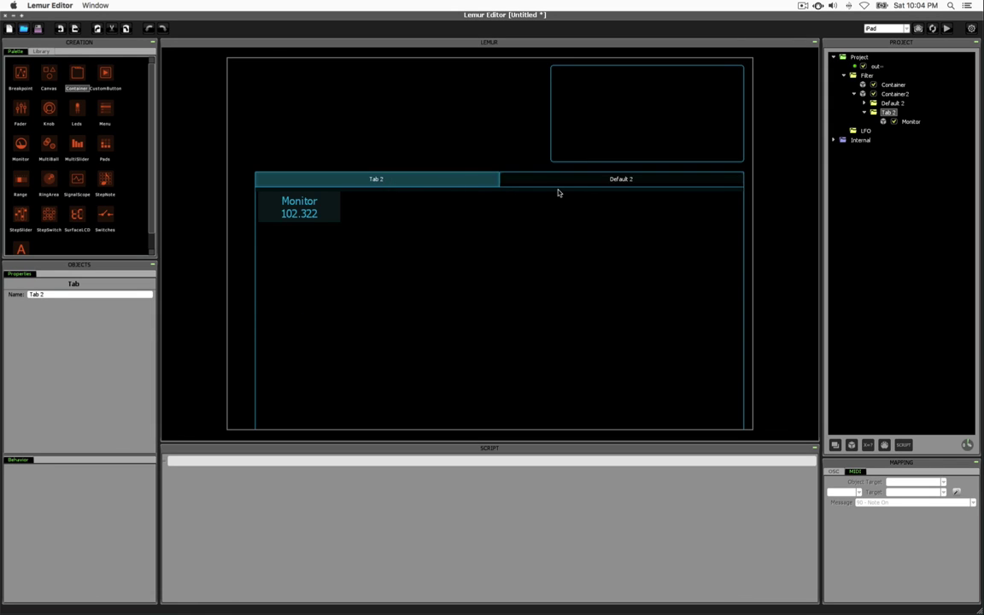
pyautogui.click(601, 183)
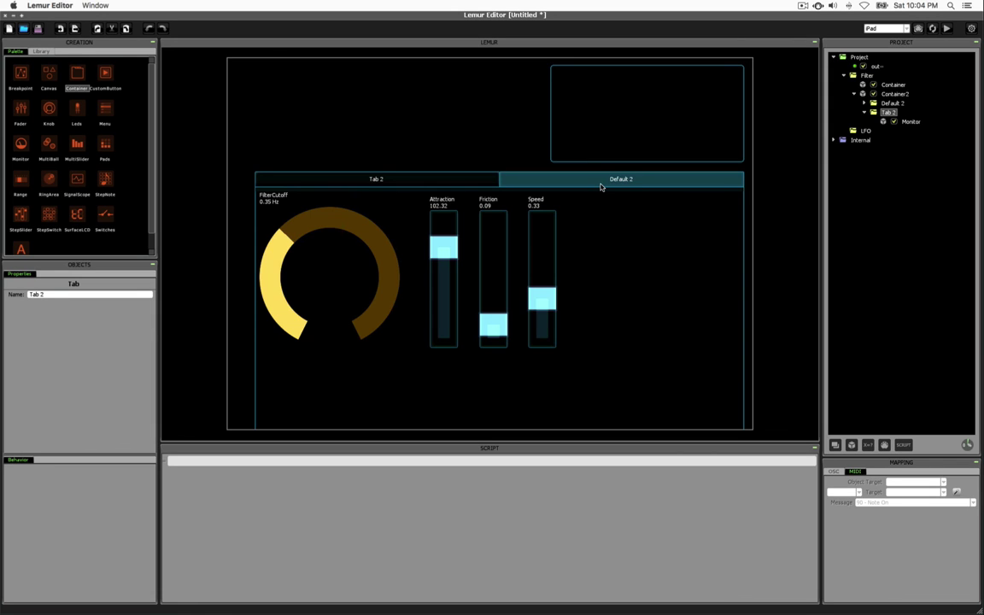
pyautogui.click(488, 150)
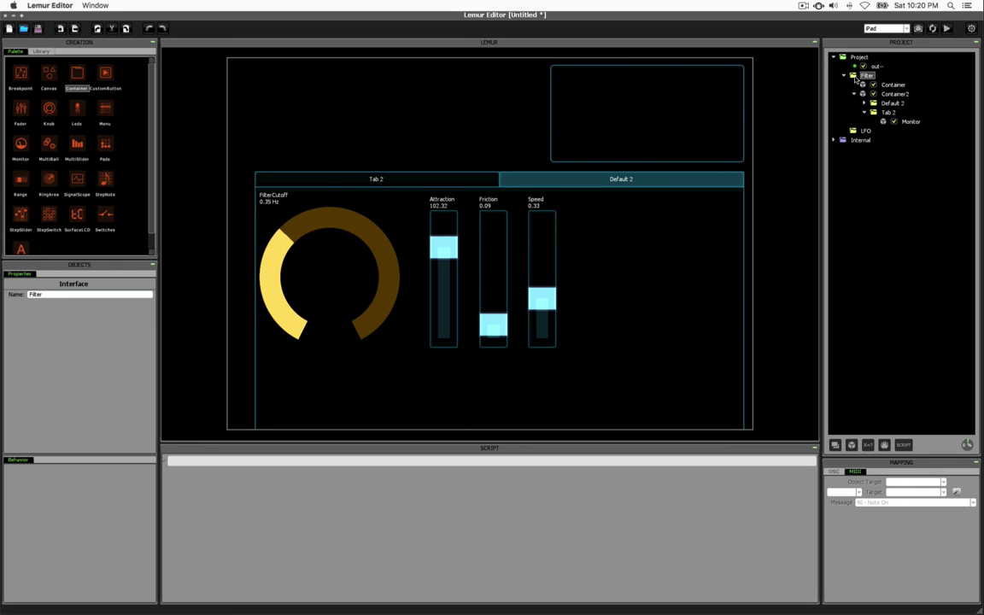
# Step: Delete the Filter and LFO interfaces, leaving only Project and Internal
pyautogui.press('Delete')
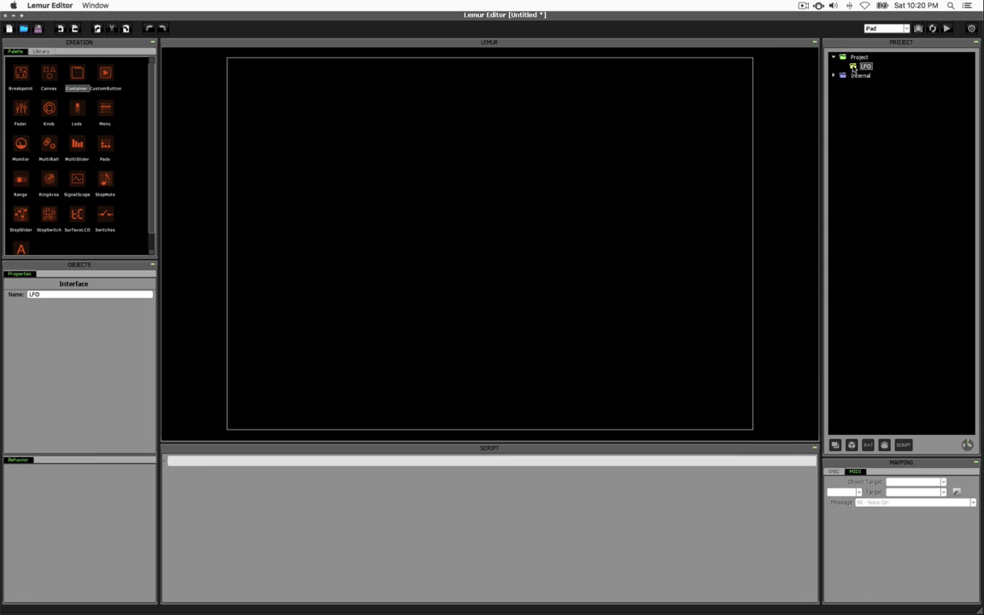
pyautogui.press('Delete')
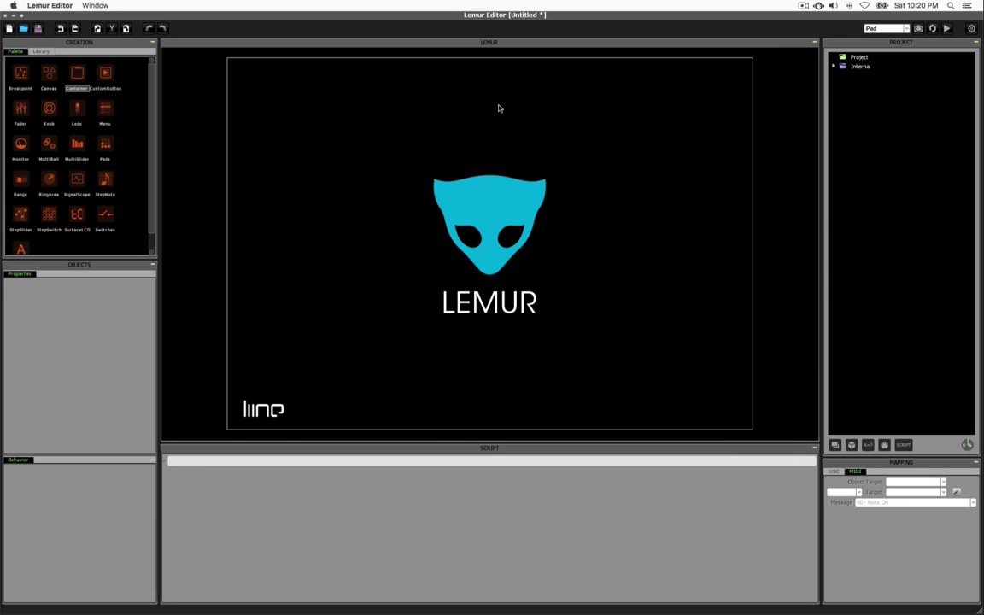